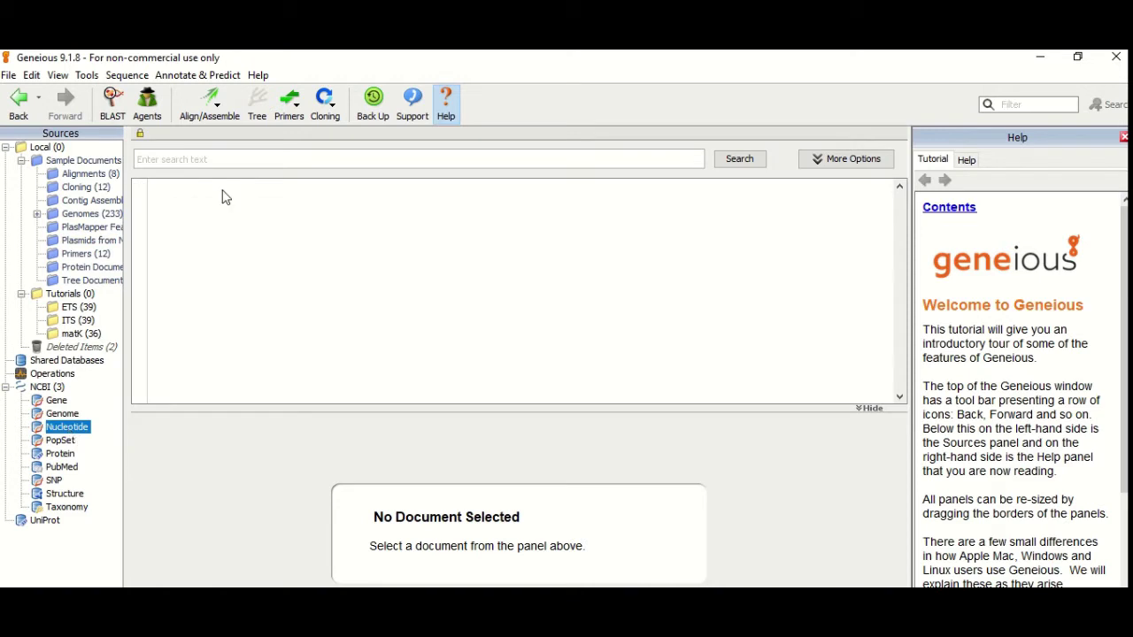
# Step: Search the NCBI Nucleotide database for "CAREX SIDEROSTICTA EXTERNAL TRANSCRIBED SPACER"
pyautogui.click(424, 158)
pyautogui.write('CAREX SIDEROSTICTA EXTERNAL TRANSCRIBED SPACEr')
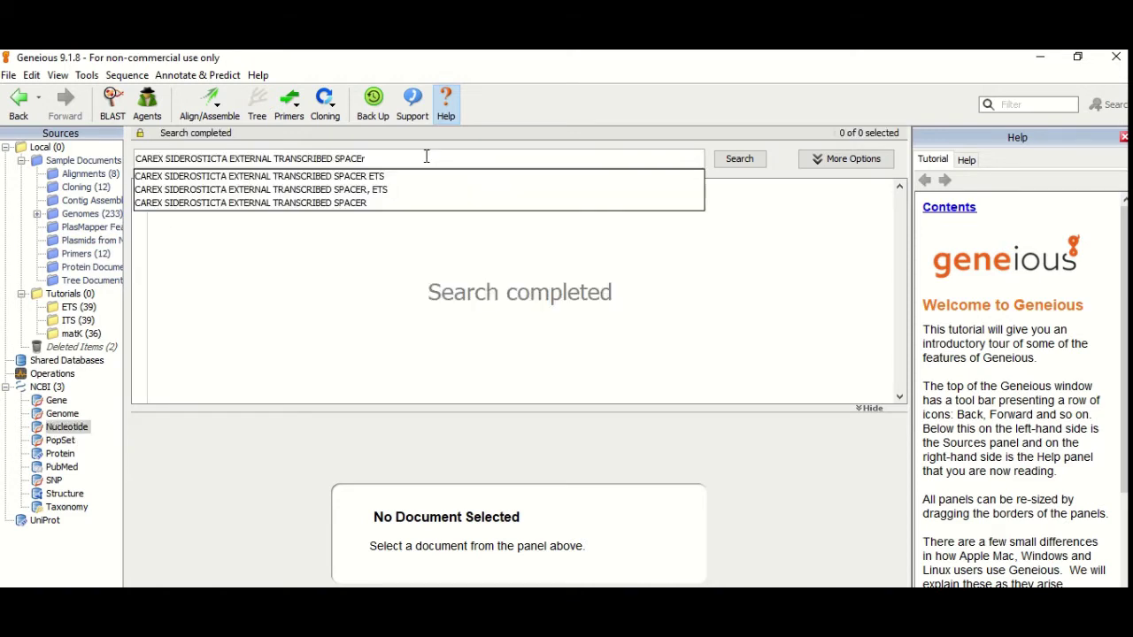
pyautogui.click(369, 203)
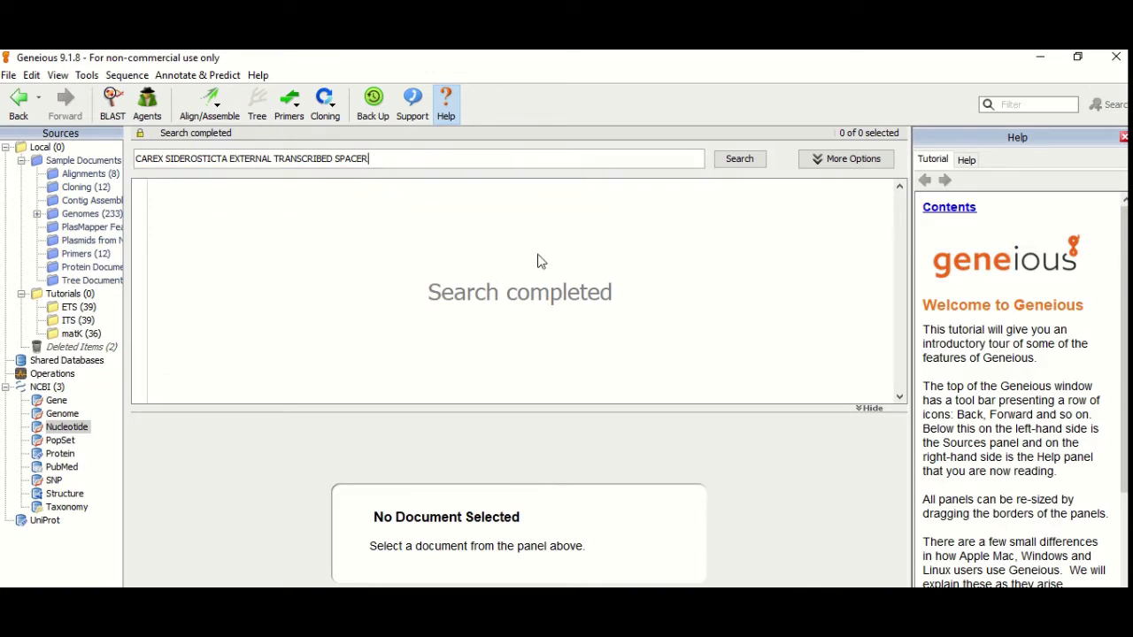
pyautogui.click(739, 161)
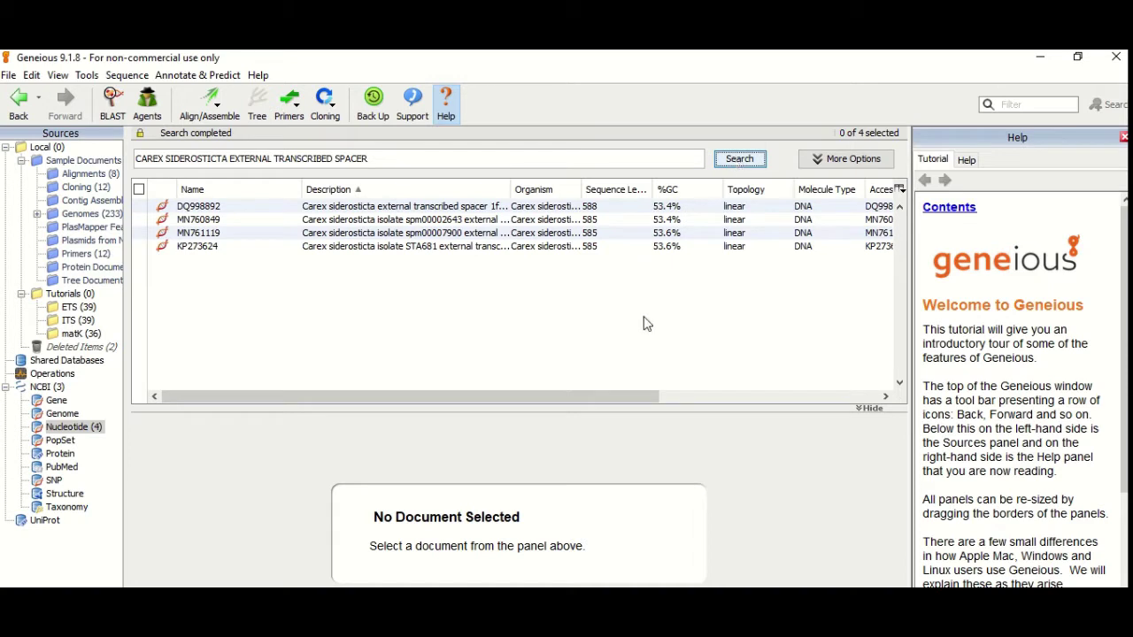
# Step: Select sequence DQ998892 and examine its sequence, annotations, self dotplot, DNA fold and GenBank text record
pyautogui.click(416, 210)
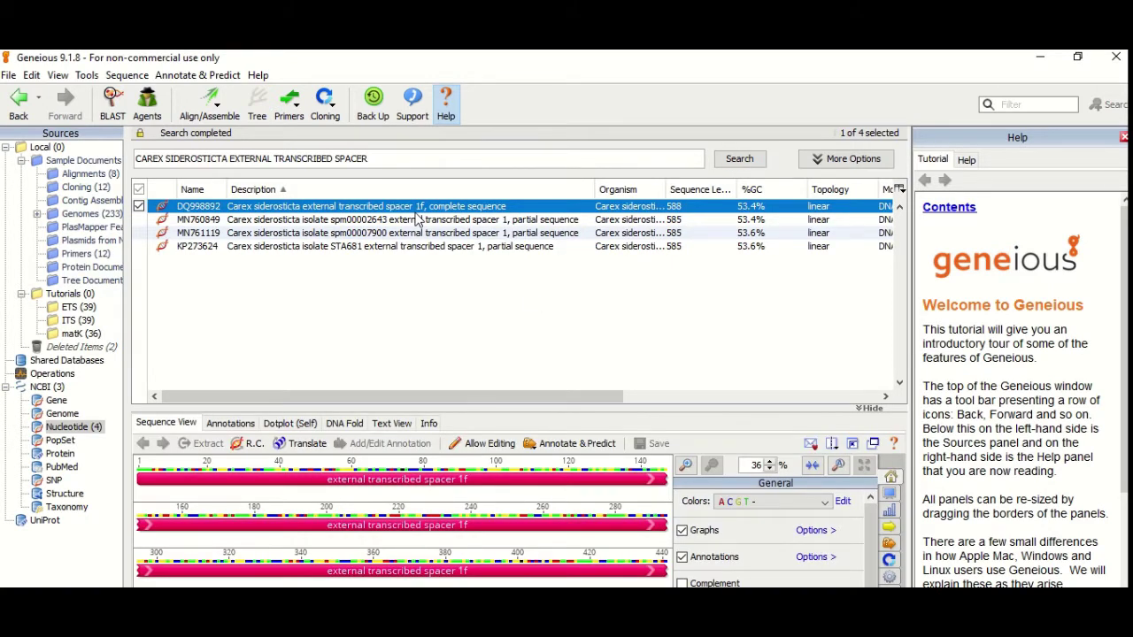
pyautogui.moveTo(489, 409); pyautogui.dragTo(489, 288)
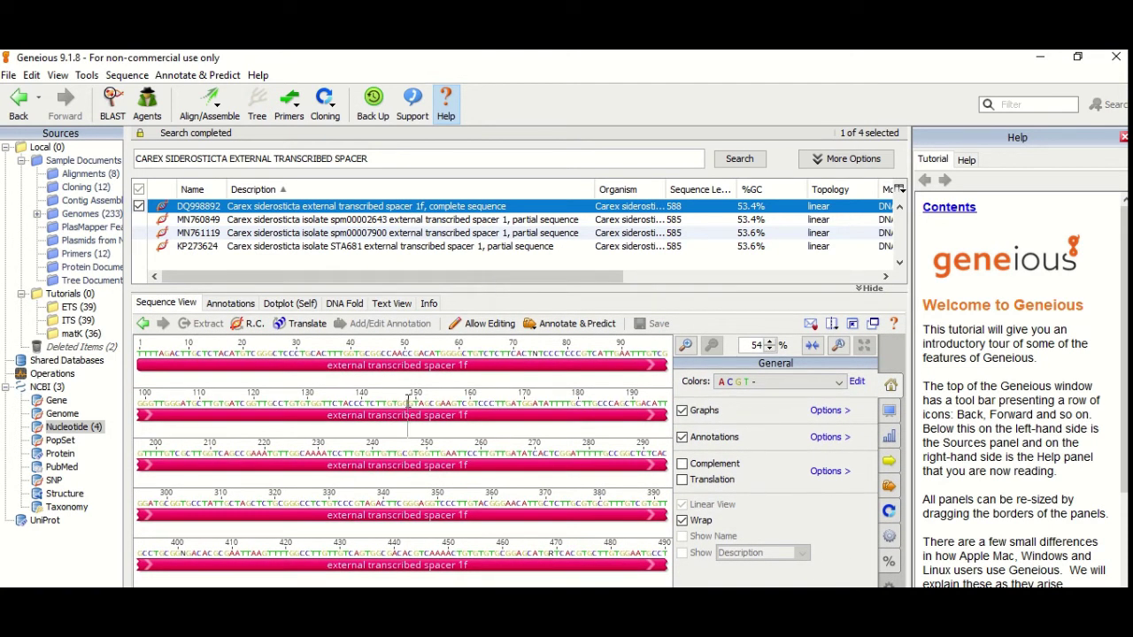
pyautogui.click(232, 304)
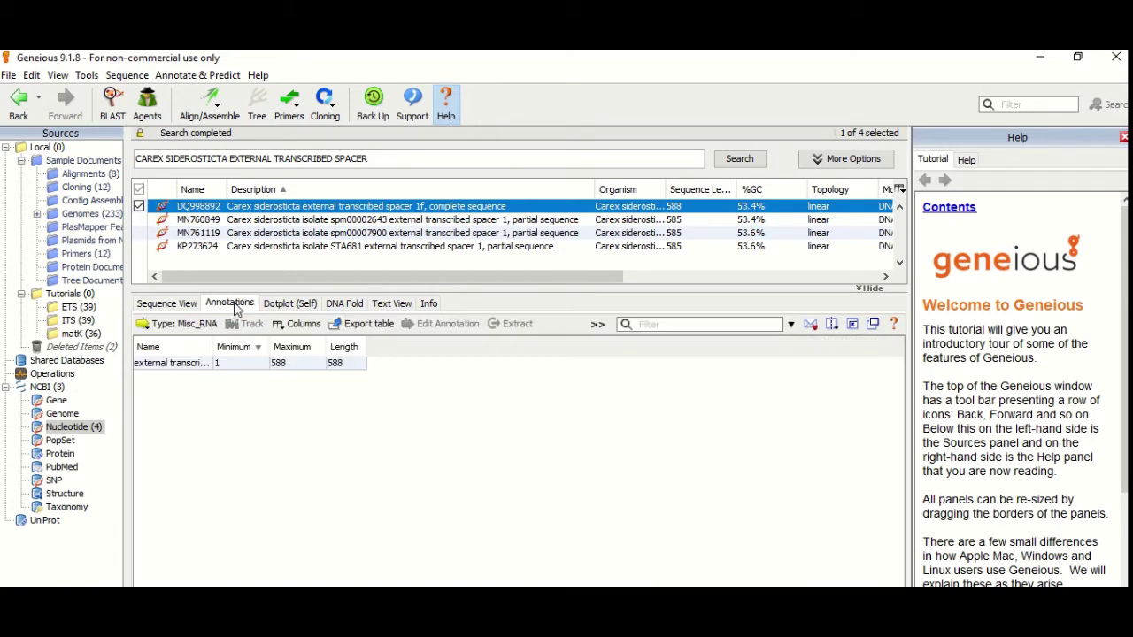
pyautogui.click(289, 304)
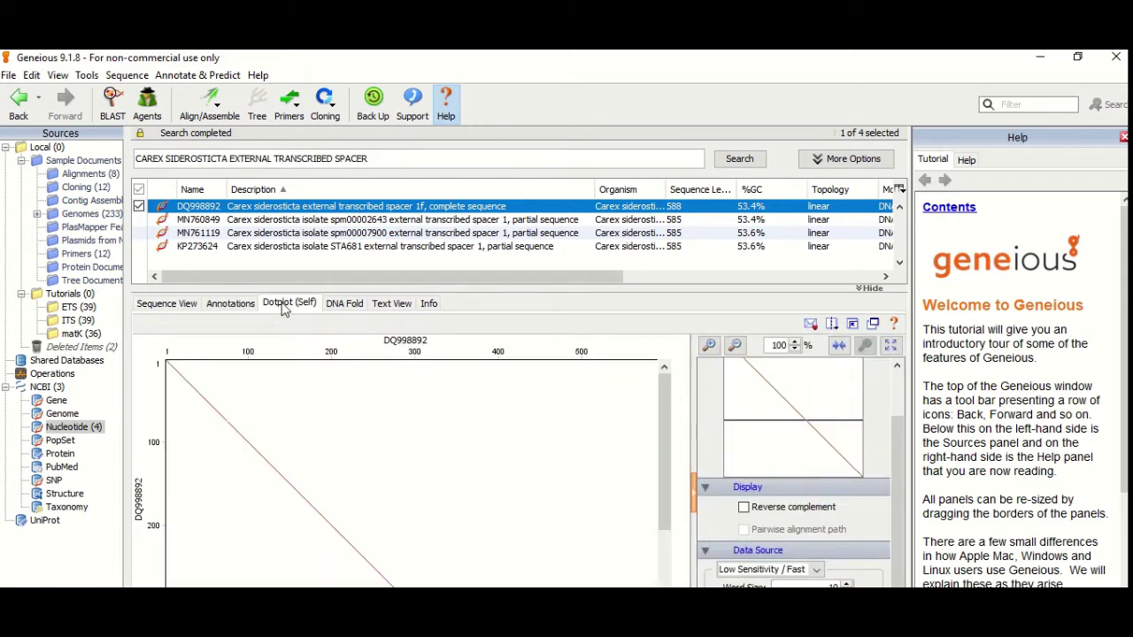
pyautogui.click(344, 305)
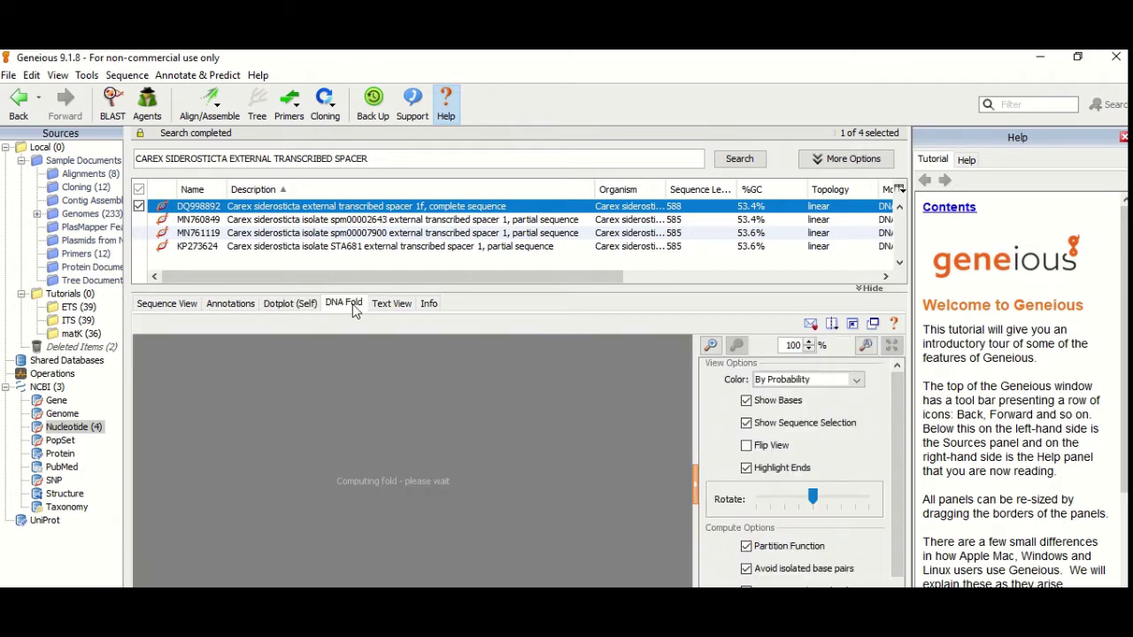
pyautogui.click(392, 305)
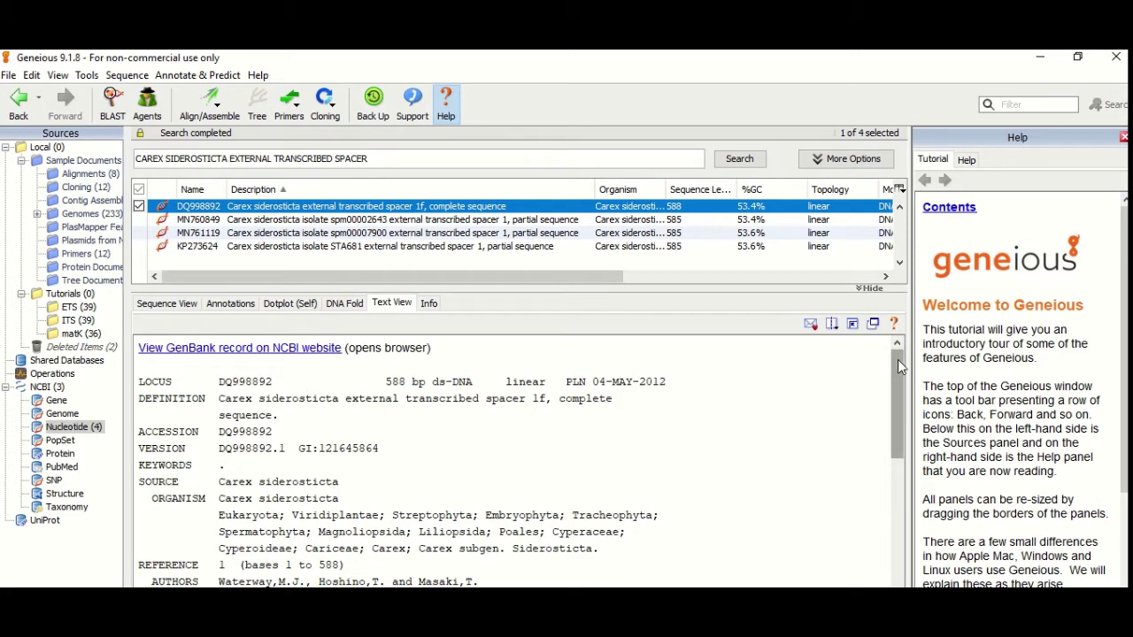
pyautogui.moveTo(898, 360); pyautogui.dragTo(897, 366)
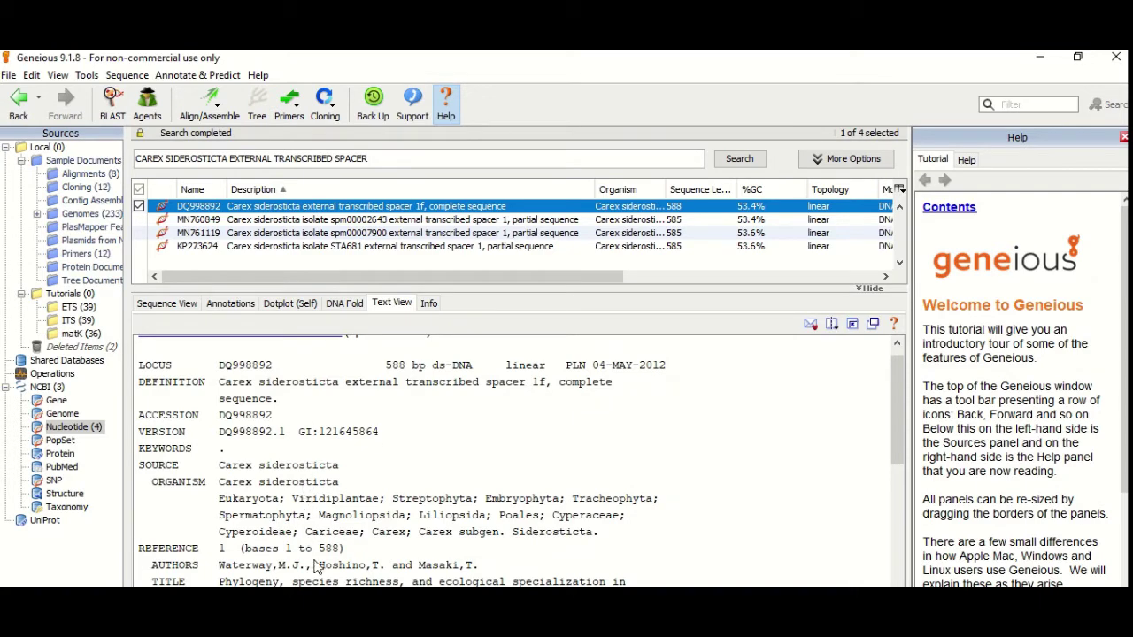
pyautogui.moveTo(897, 432); pyautogui.dragTo(901, 497)
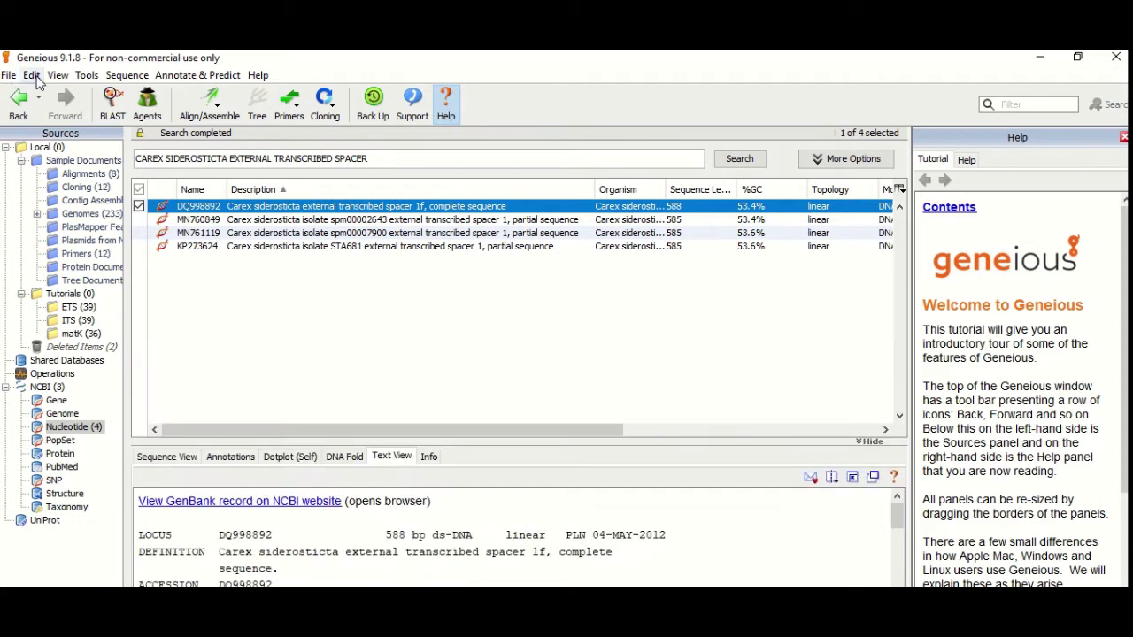
# Step: Copy sequence DQ998892 into the ETS folder under Tutorials, and widen the document list's Name column
pyautogui.click(31, 75)
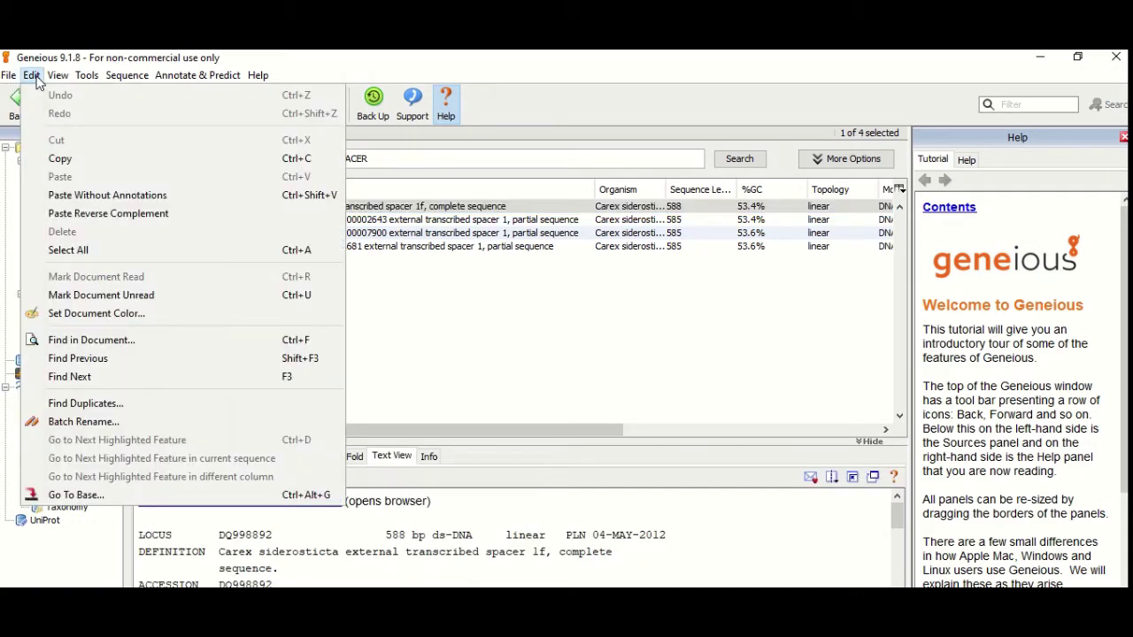
pyautogui.click(71, 160)
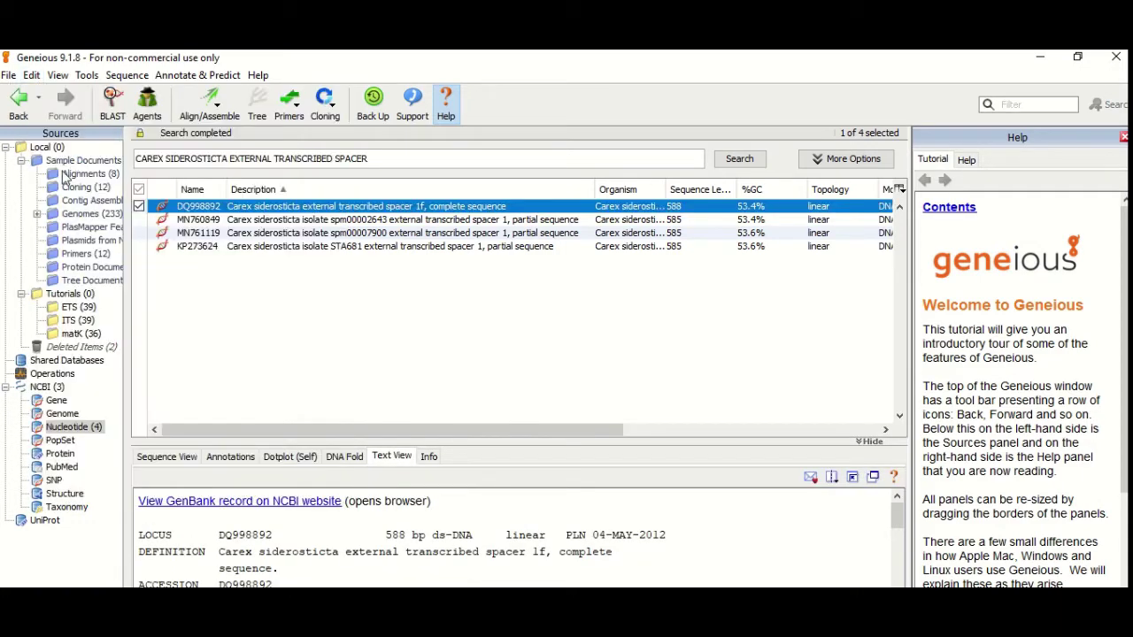
pyautogui.click(78, 307)
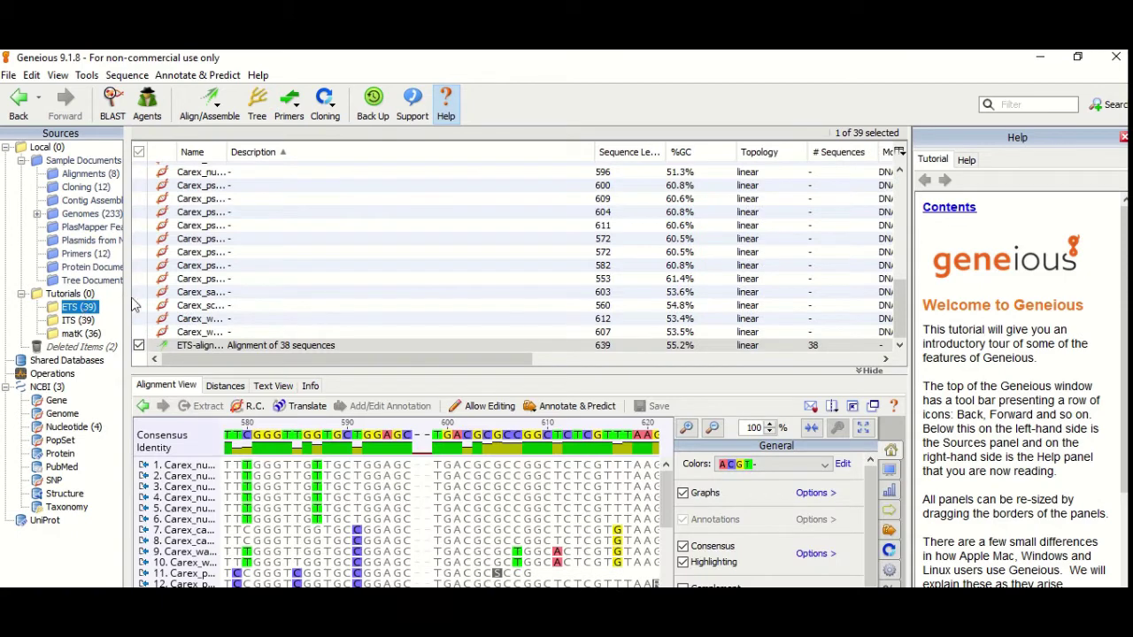
pyautogui.click(139, 152)
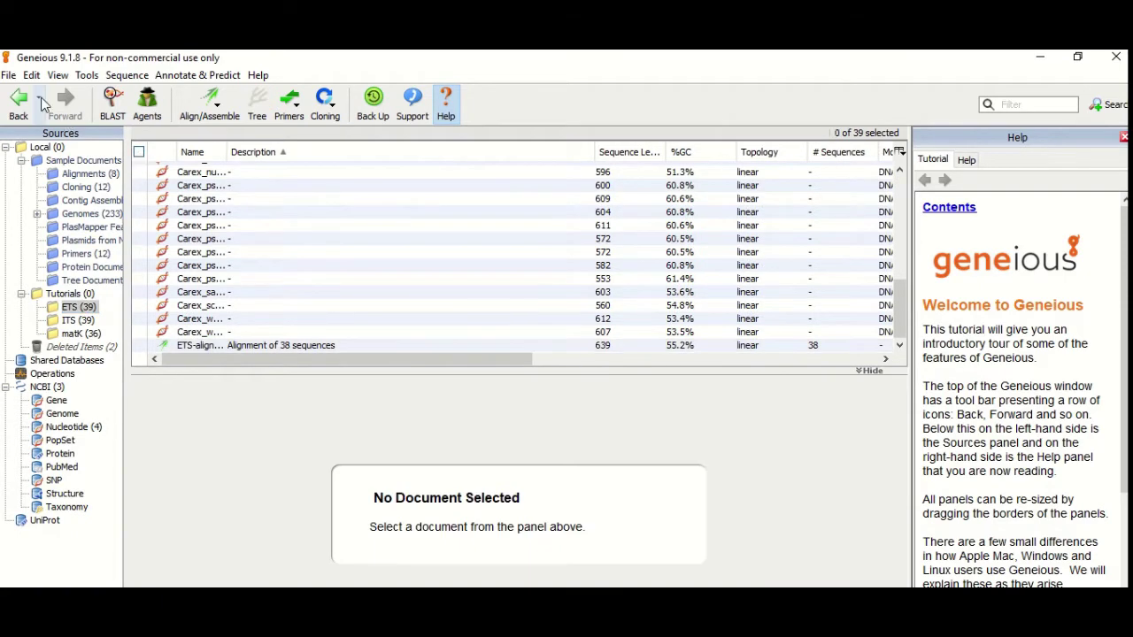
pyautogui.click(31, 76)
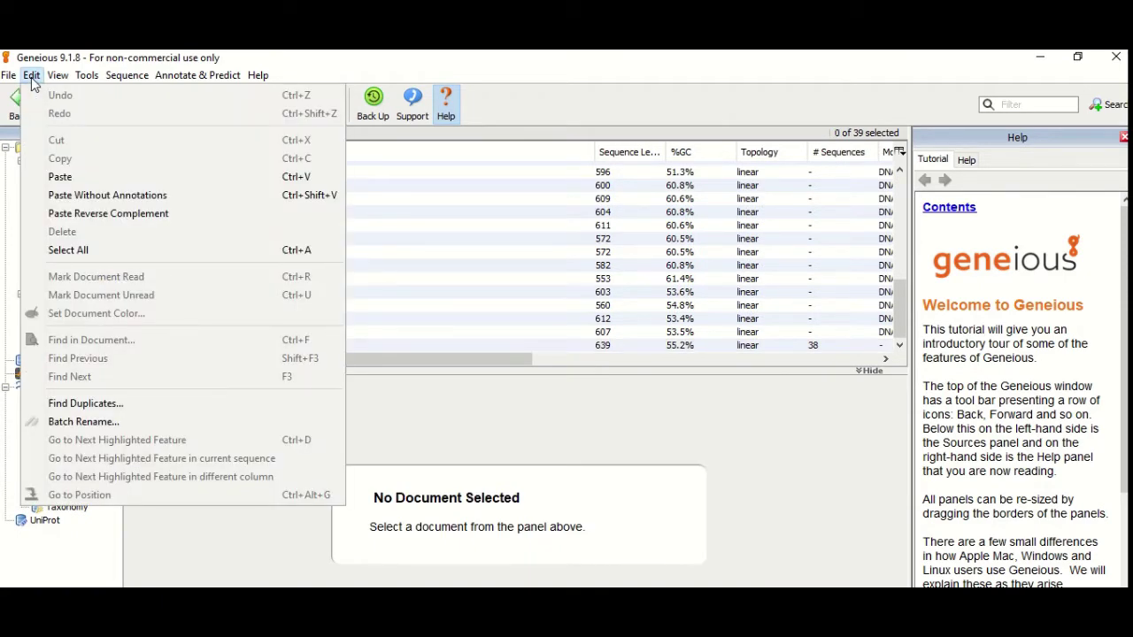
pyautogui.click(60, 177)
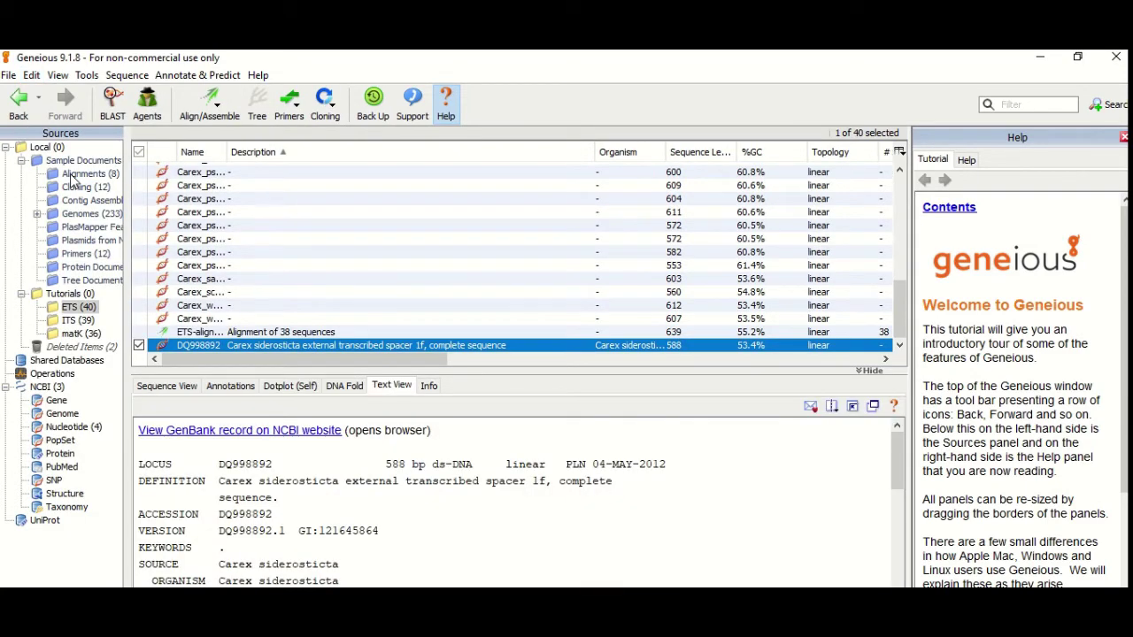
pyautogui.moveTo(226, 153); pyautogui.dragTo(298, 153)
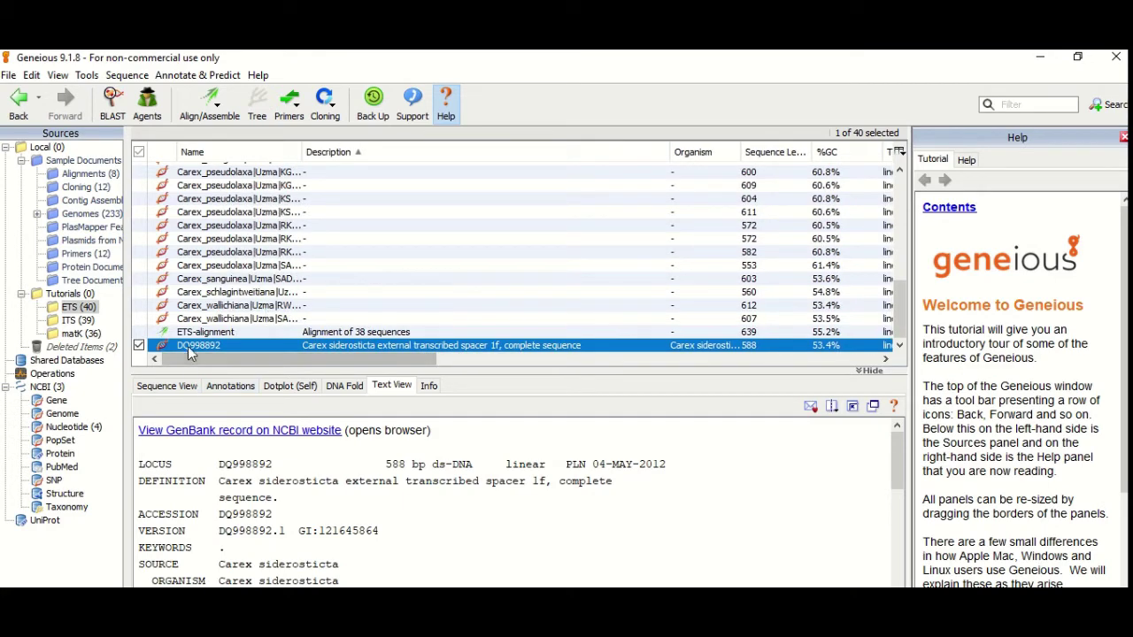
pyautogui.click(139, 347)
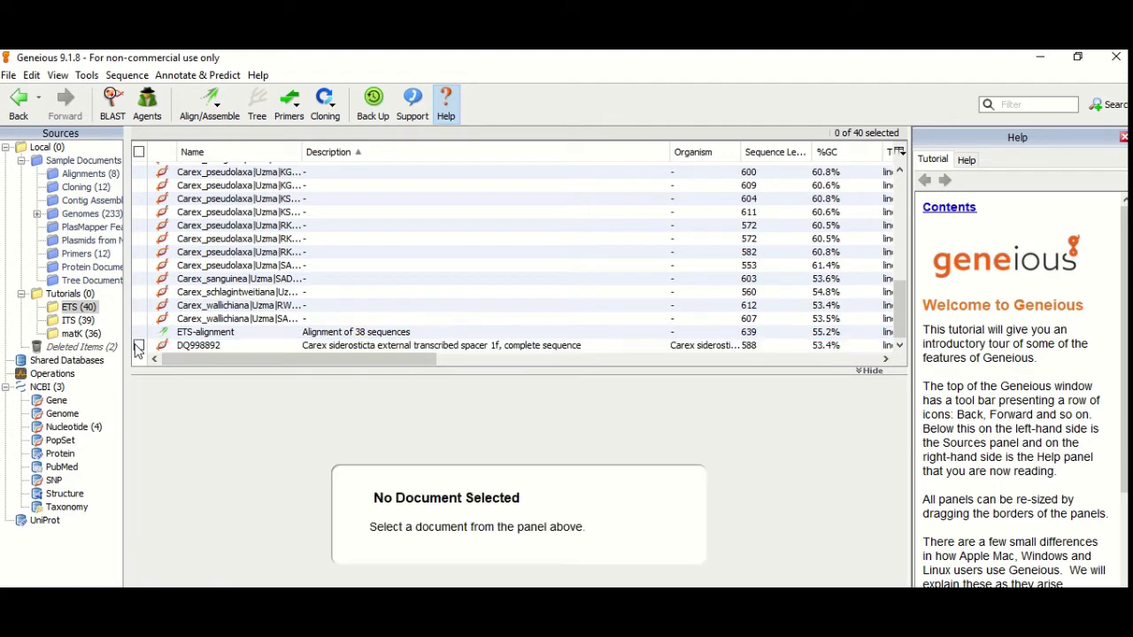
# Step: Search NCBI for "CAREX SIDEROSTICTA internal TRANSCRIBED SPACER"
pyautogui.click(49, 387)
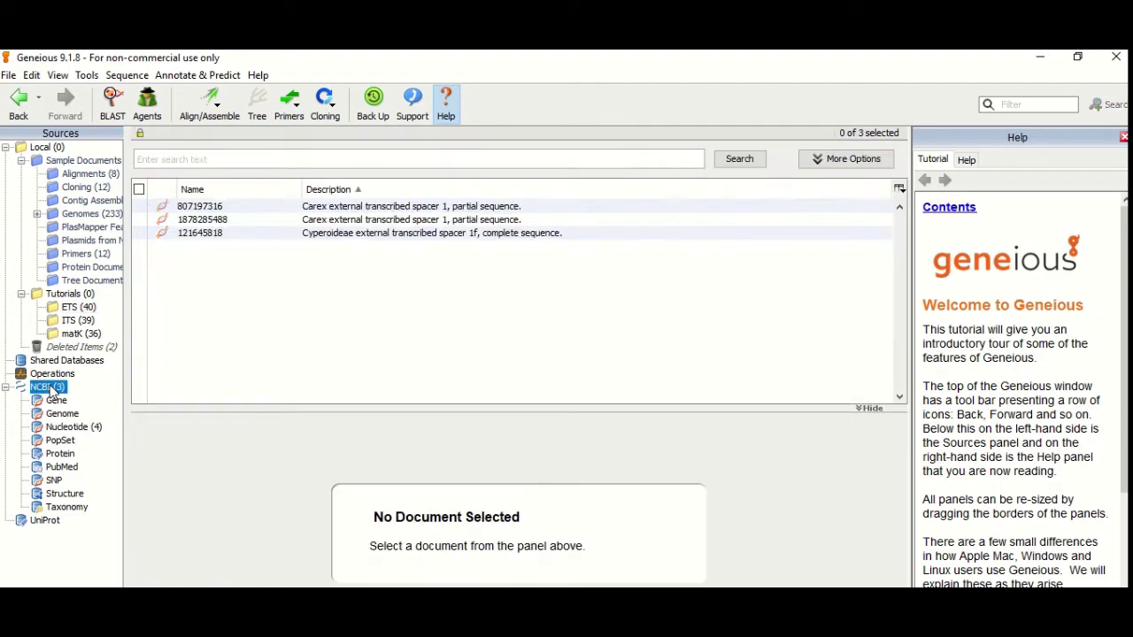
pyautogui.click(284, 155)
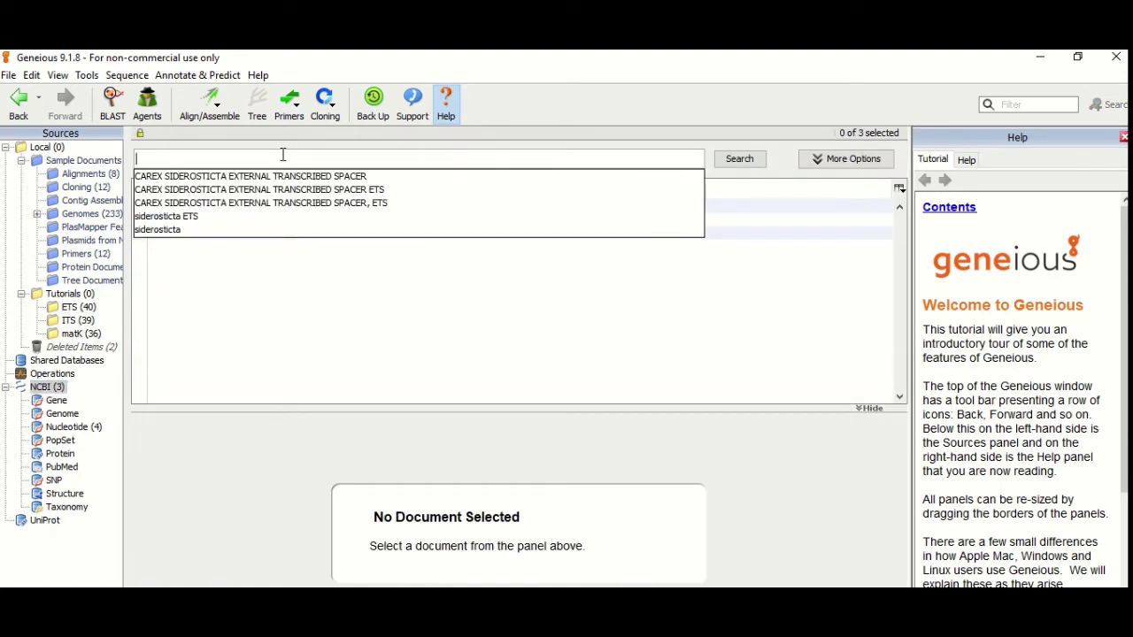
pyautogui.click(277, 176)
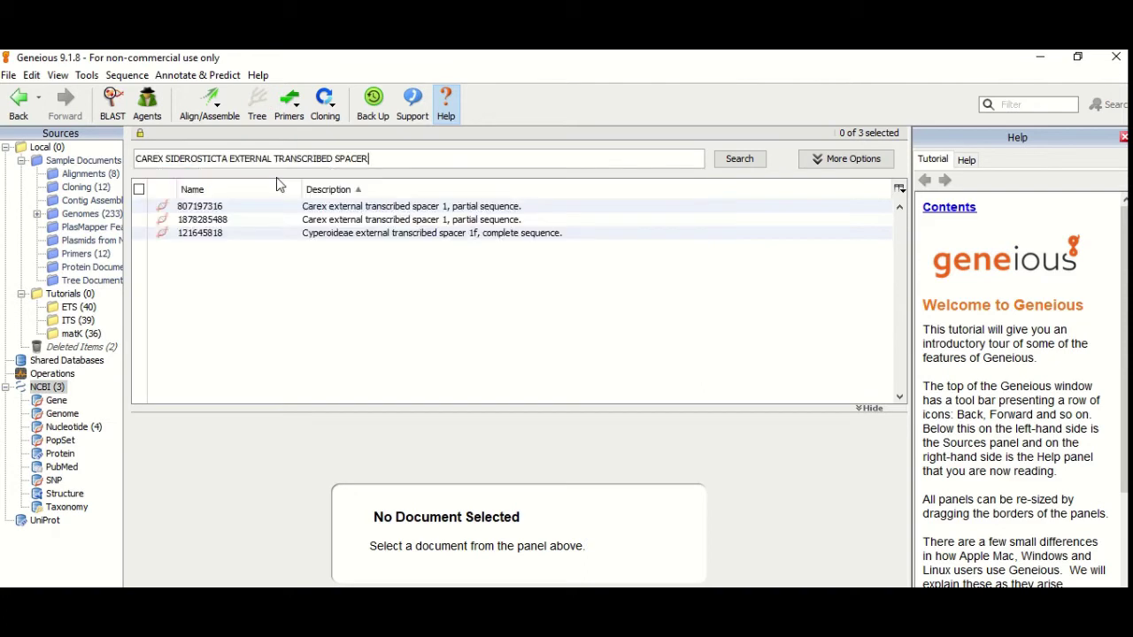
pyautogui.click(270, 156)
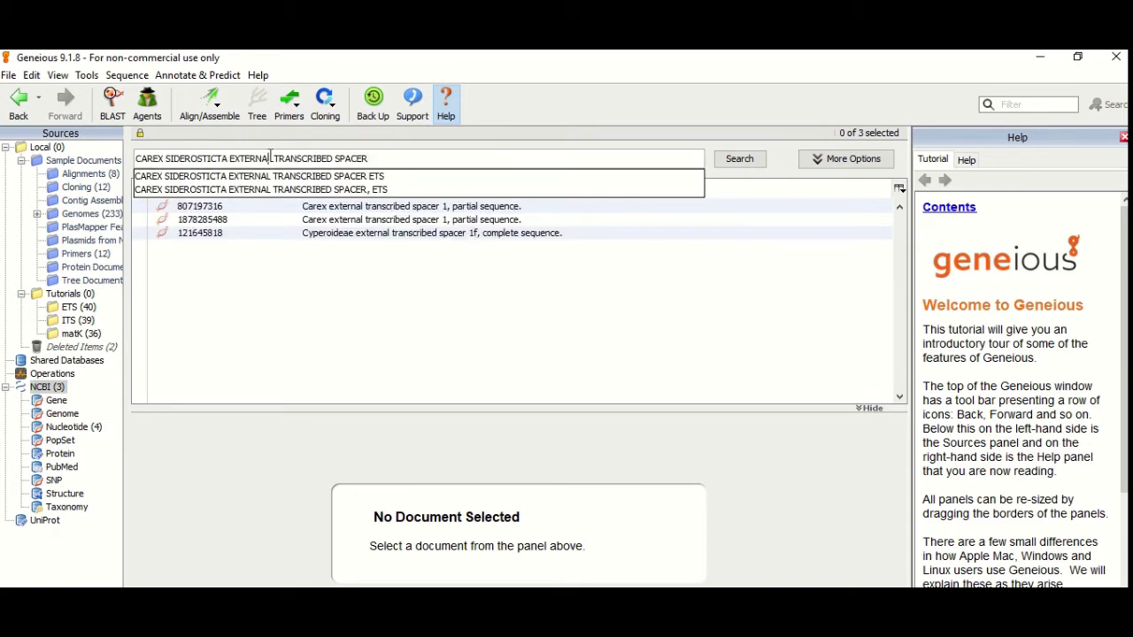
pyautogui.press('BackSpace')
pyautogui.press('BackSpace')
pyautogui.press('BackSpace')
pyautogui.press('BackSpace')
pyautogui.press('BackSpace')
pyautogui.press('BackSpace')
pyautogui.press('BackSpace')
pyautogui.press('BackSpace')
pyautogui.write('internal')
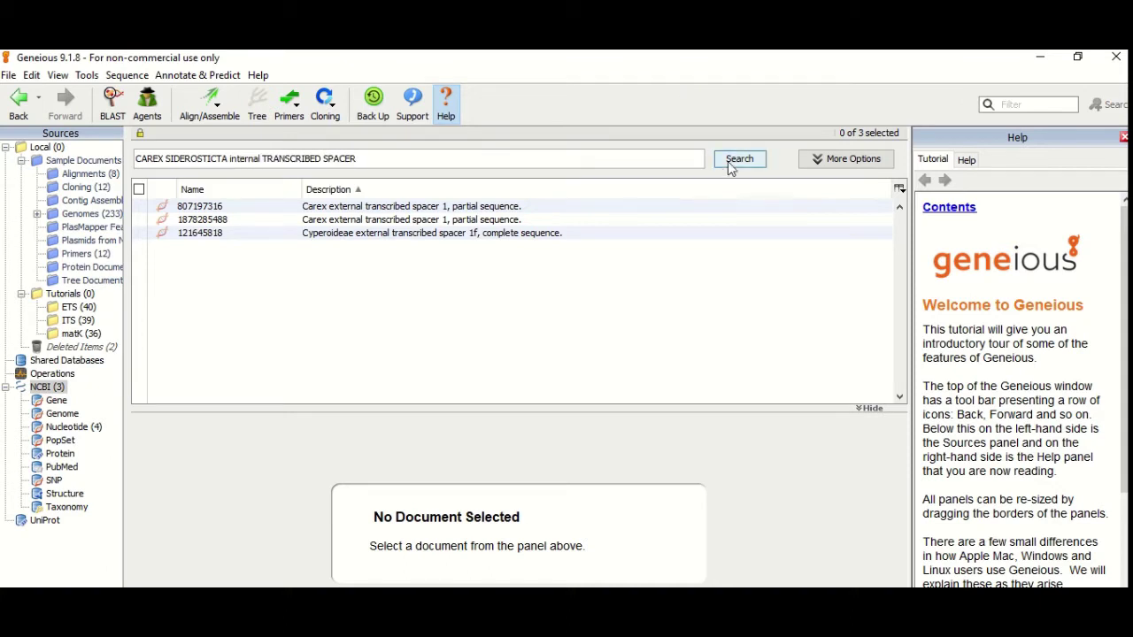
pyautogui.click(728, 162)
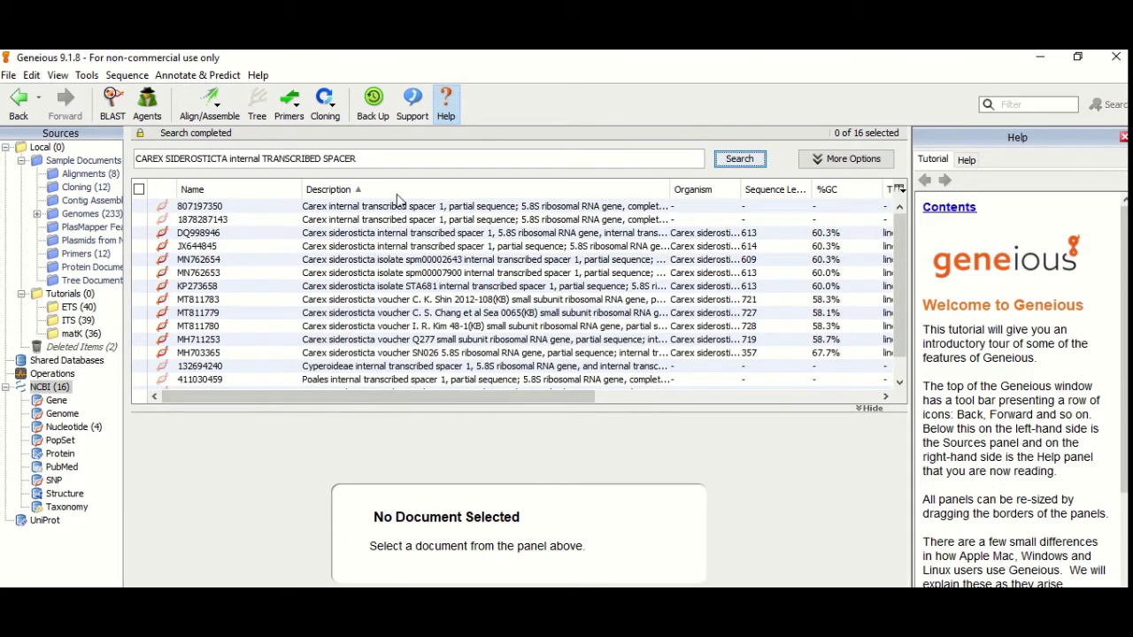
# Step: Compare the specimen voucher in the GenBank text of sequence DQ998946 with that of DQ998892 in the ETS folder
pyautogui.click(405, 234)
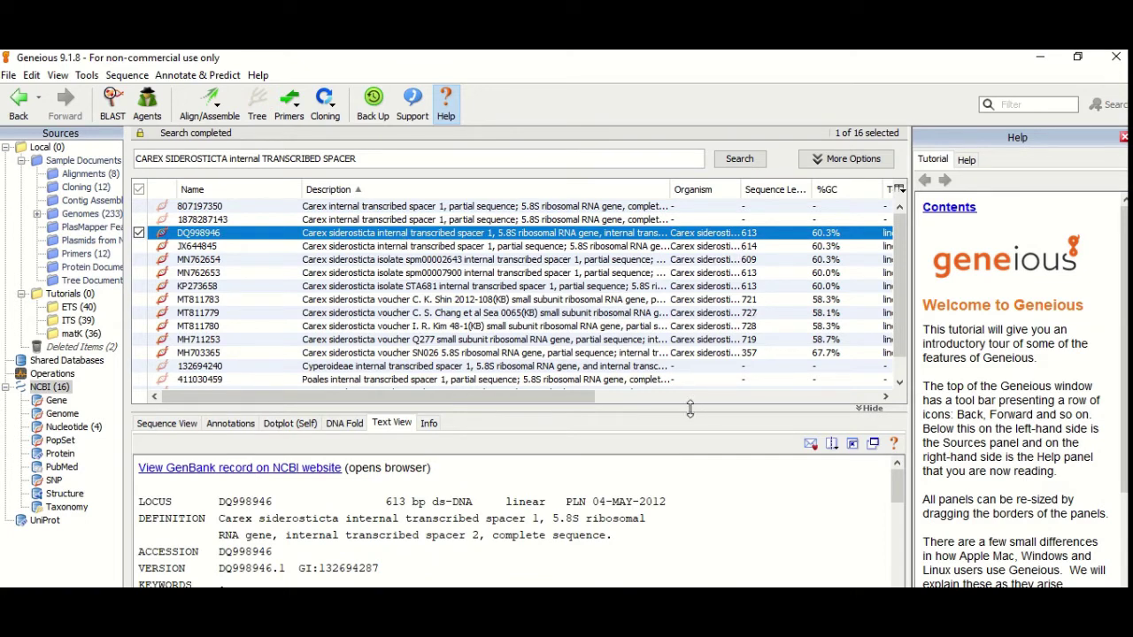
pyautogui.moveTo(690, 408); pyautogui.dragTo(678, 289)
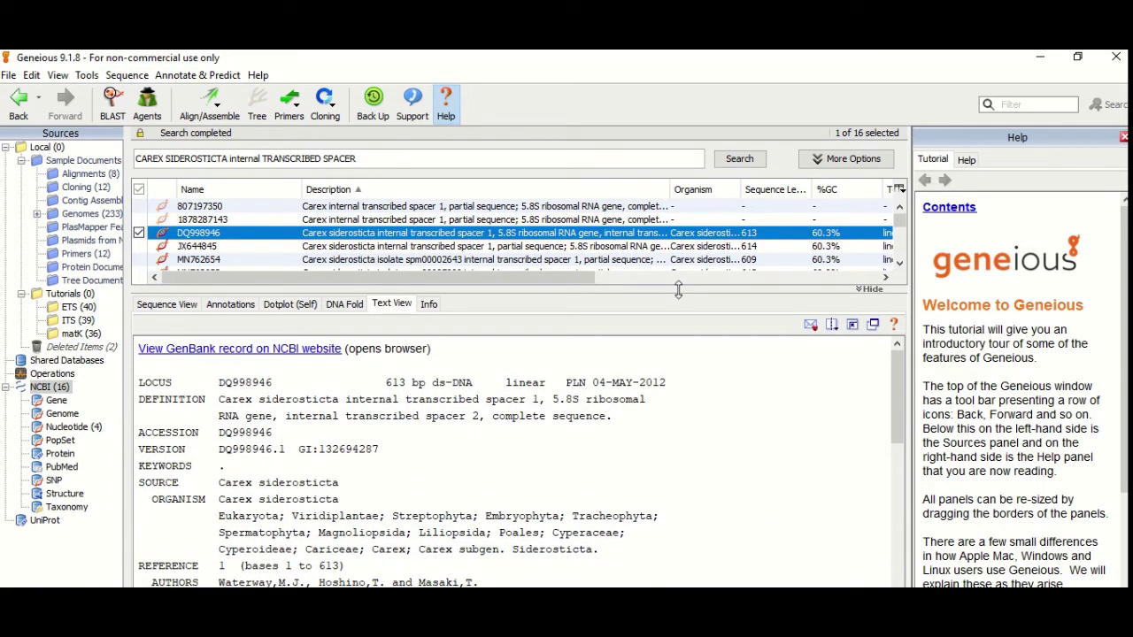
pyautogui.moveTo(679, 289); pyautogui.dragTo(670, 248)
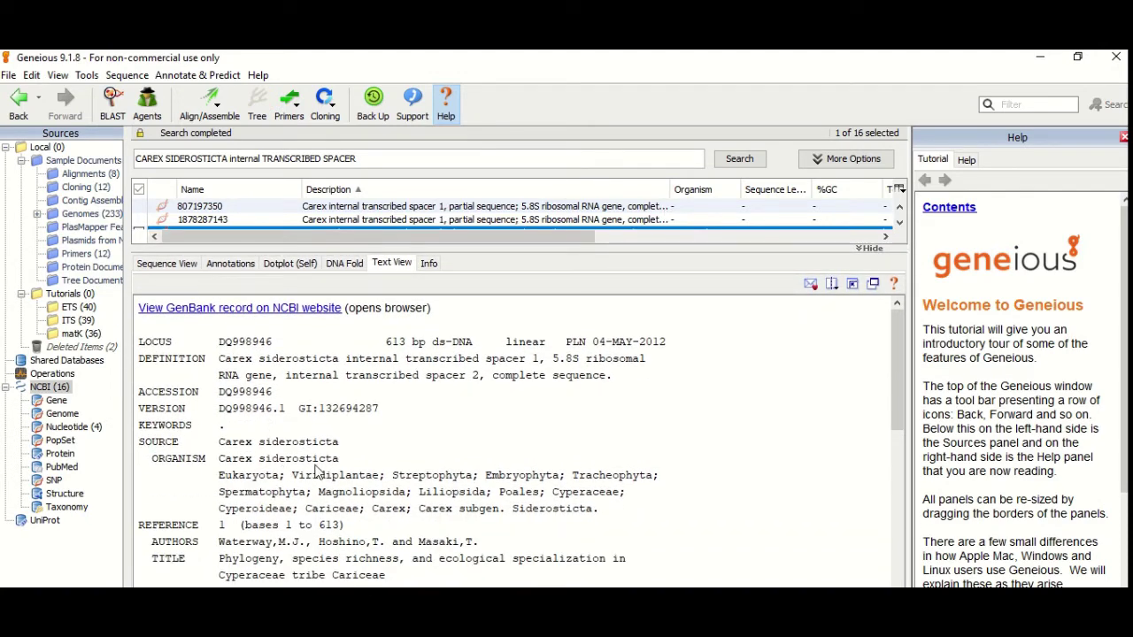
pyautogui.moveTo(895, 358); pyautogui.dragTo(891, 487)
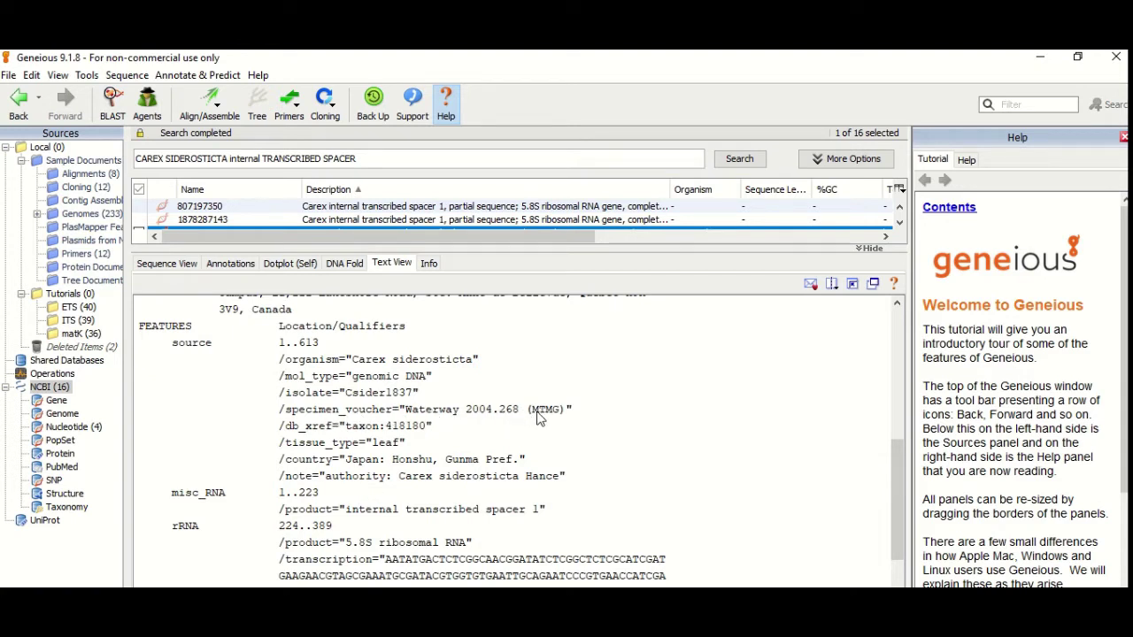
pyautogui.click(89, 310)
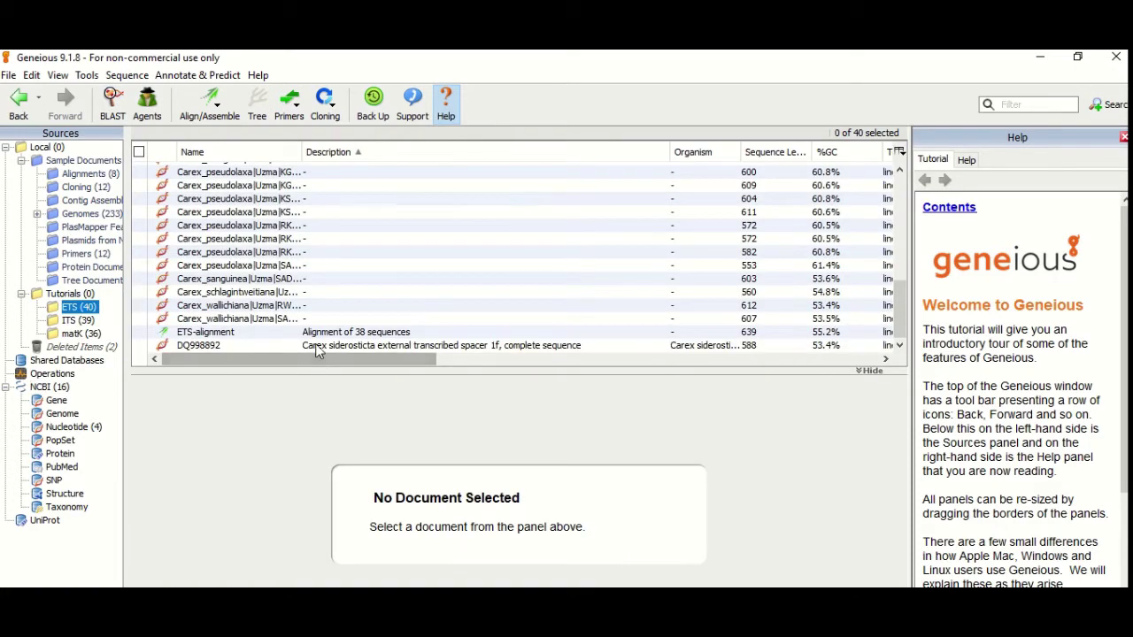
pyautogui.click(317, 346)
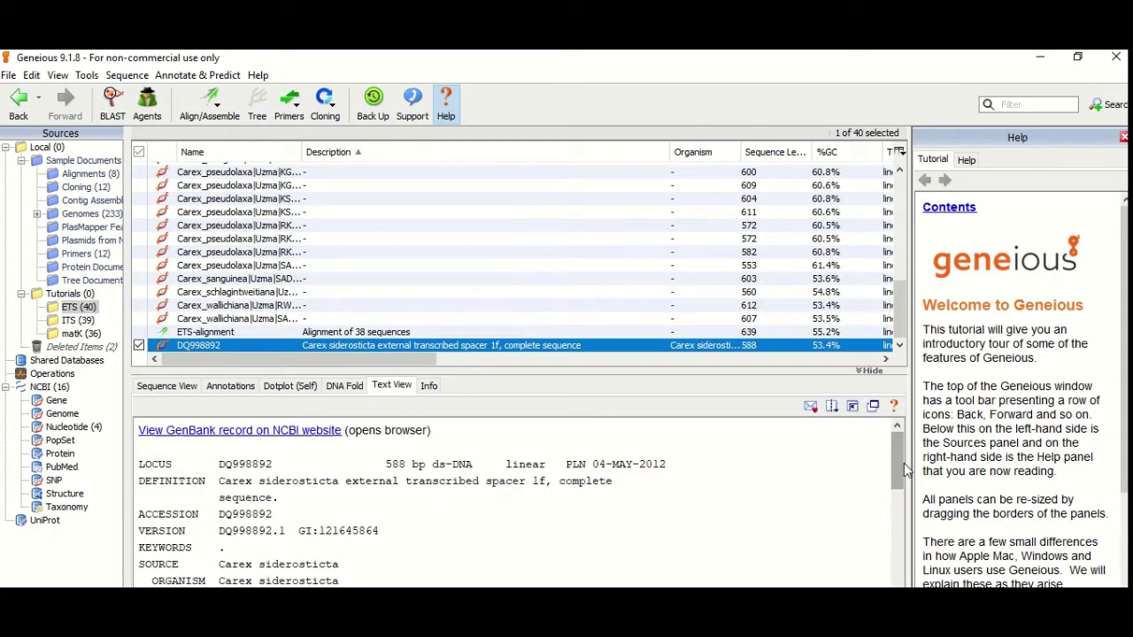
pyautogui.moveTo(899, 456); pyautogui.dragTo(902, 574)
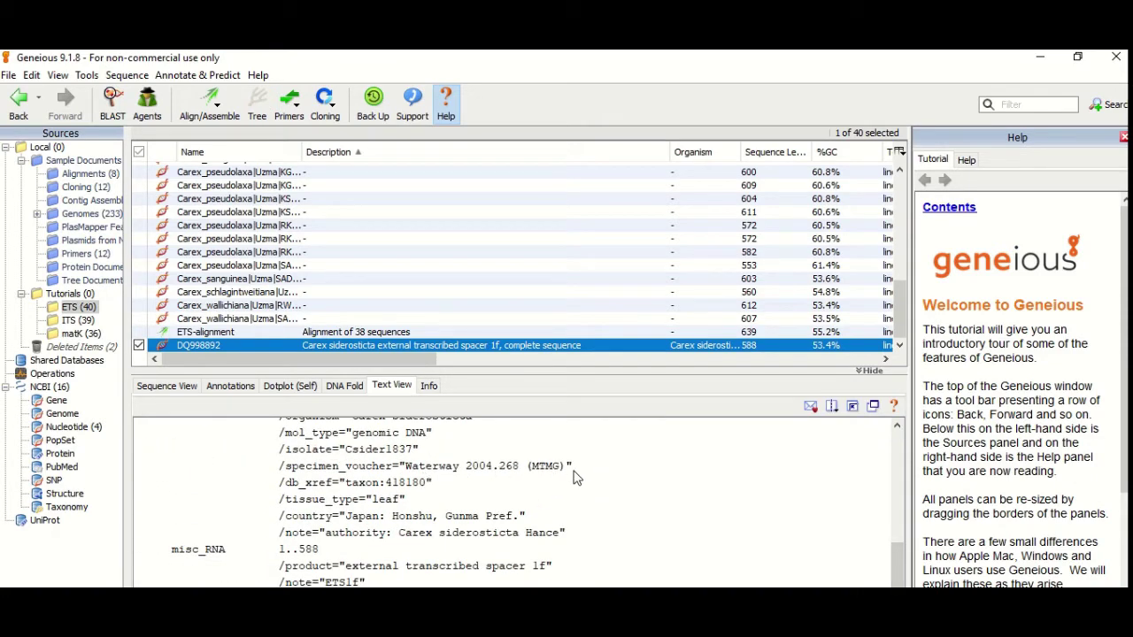
# Step: Copy sequence DQ998946 from the NCBI search results into the ITS folder under Tutorials
pyautogui.click(52, 388)
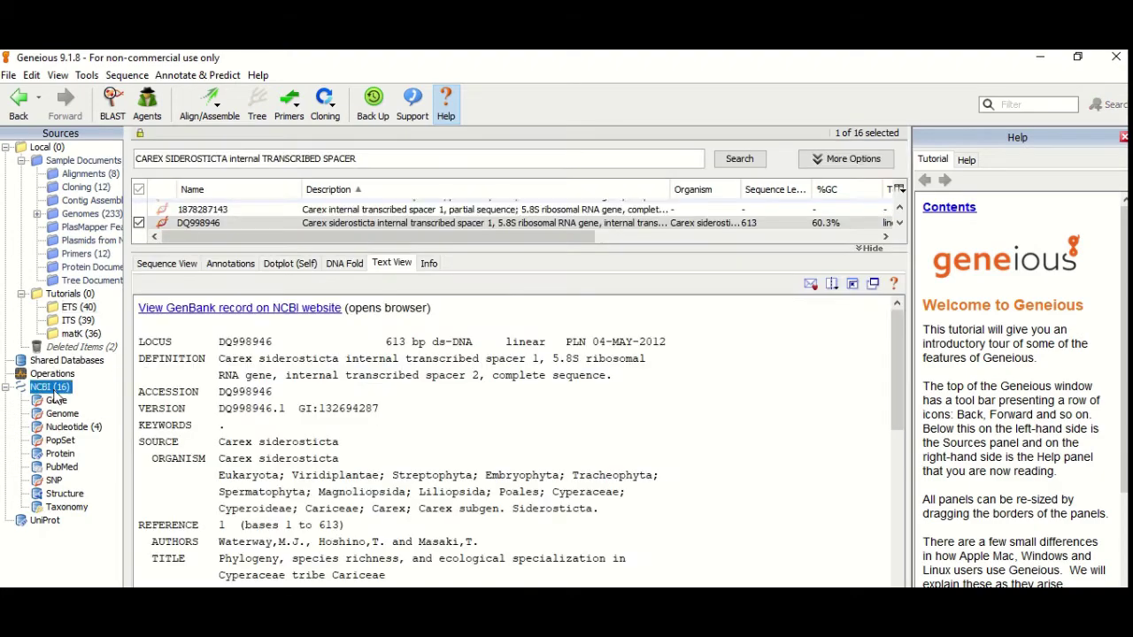
pyautogui.moveTo(489, 250); pyautogui.dragTo(489, 432)
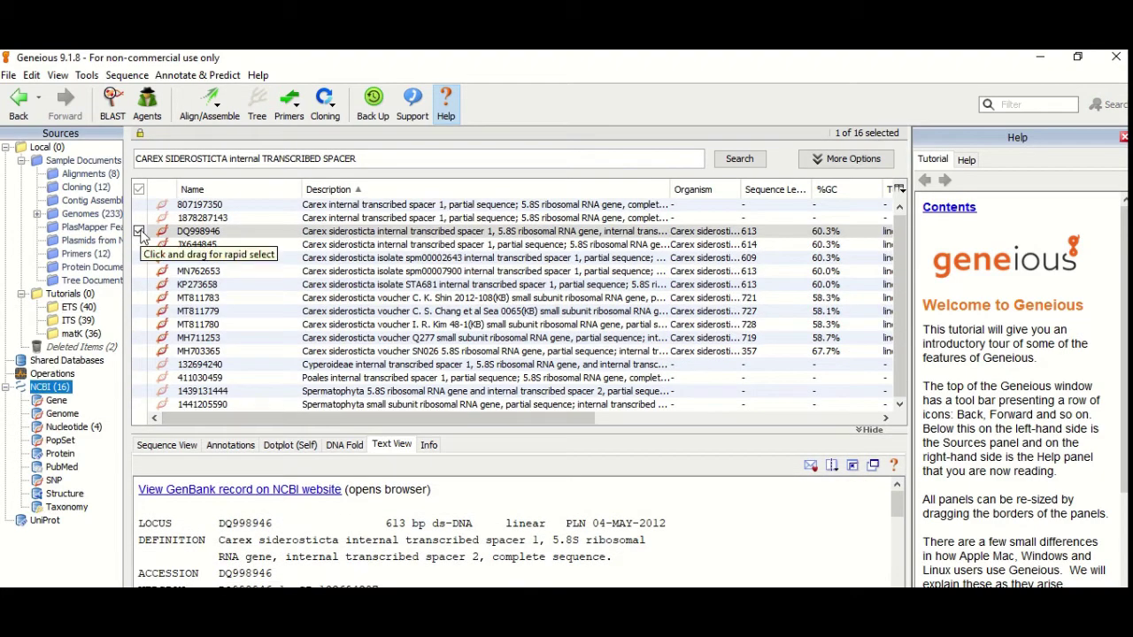
pyautogui.click(31, 74)
pyautogui.click(54, 160)
pyautogui.click(77, 319)
pyautogui.click(31, 75)
pyautogui.click(60, 177)
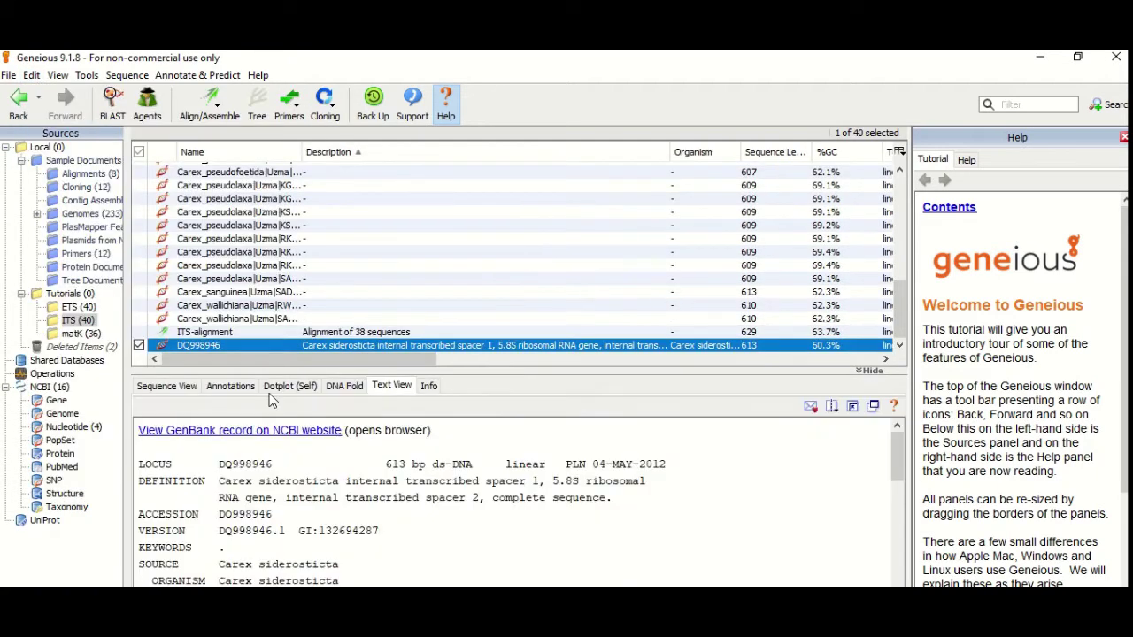
# Step: Search NCBI Nucleotide for "CAREX SIDEROSTICTA matk" and copy sequence KU496588 into the matK folder under Tutorials
pyautogui.click(66, 427)
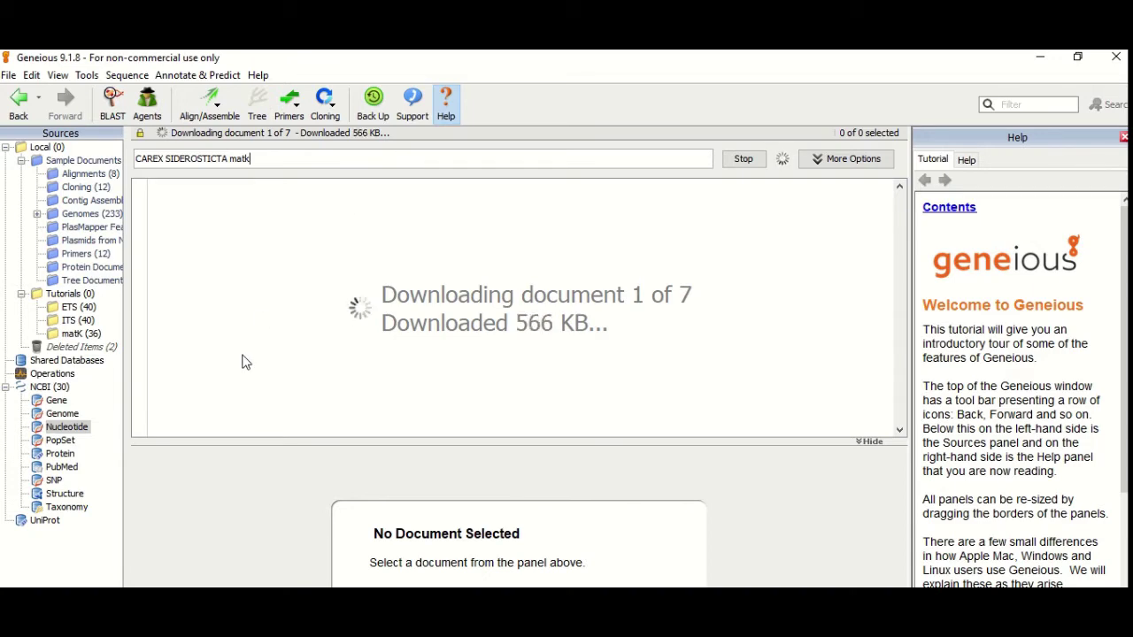
pyautogui.click(31, 74)
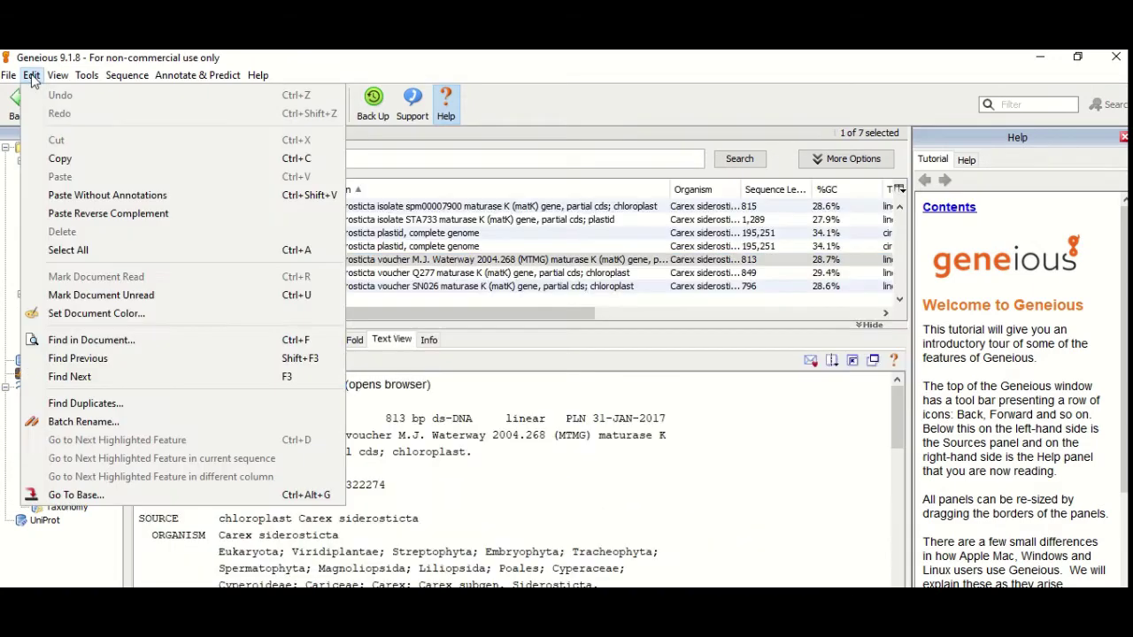
pyautogui.click(64, 159)
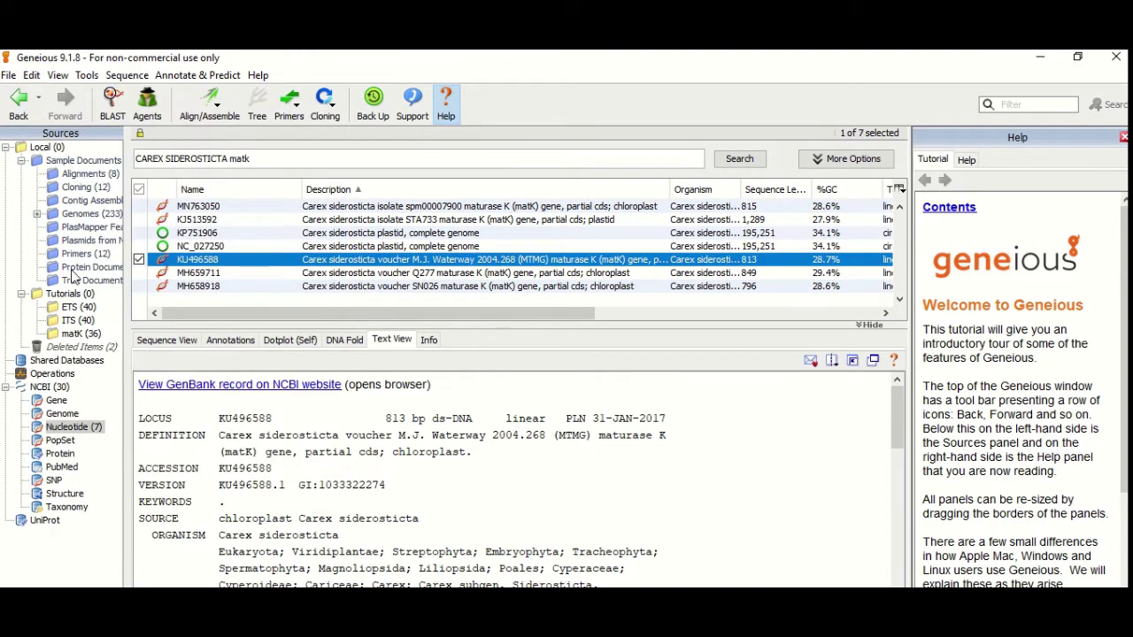
pyautogui.click(87, 333)
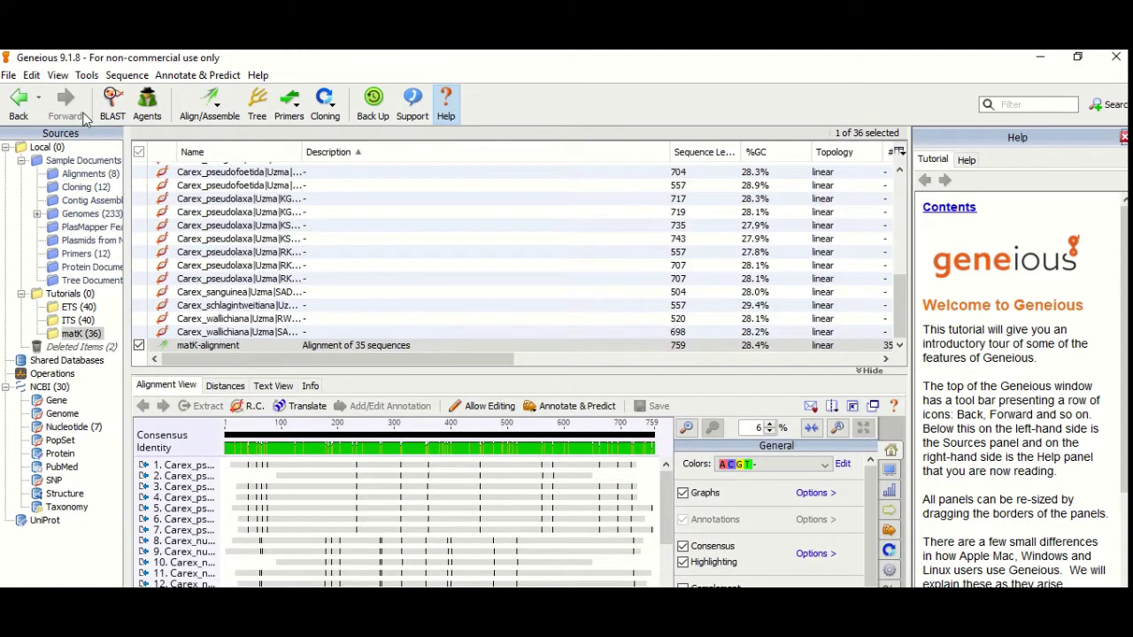
pyautogui.click(31, 75)
pyautogui.click(60, 175)
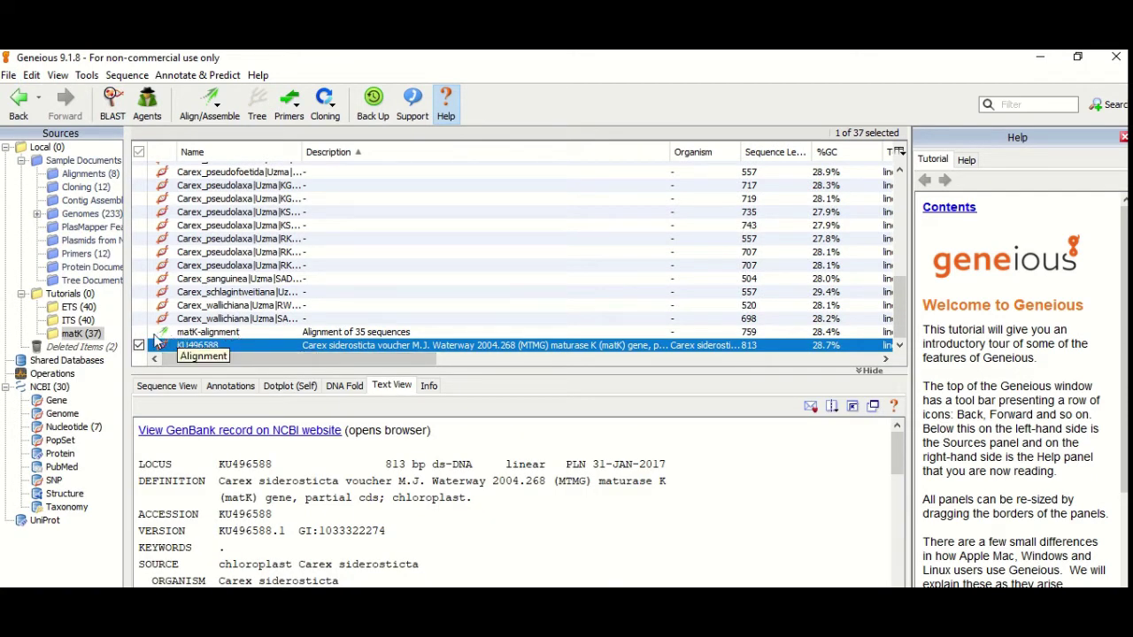
# Step: Align matK-alignment with sequence KU496588 using MUSCLE Alignment, including all sequences and keeping existing gaps
pyautogui.click(139, 332)
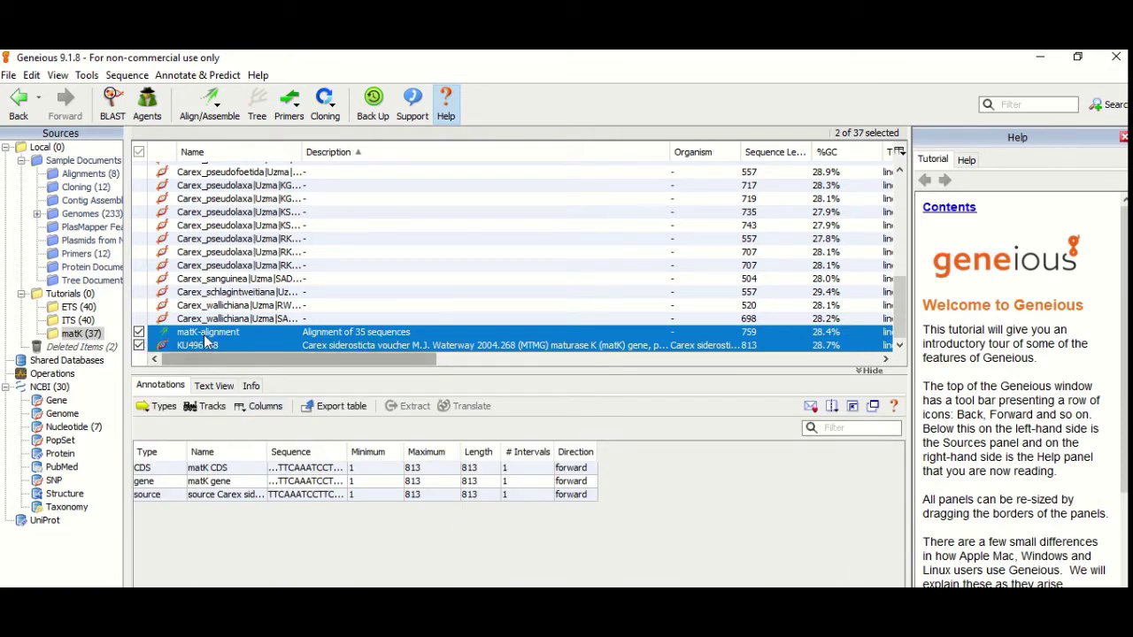
pyautogui.click(215, 111)
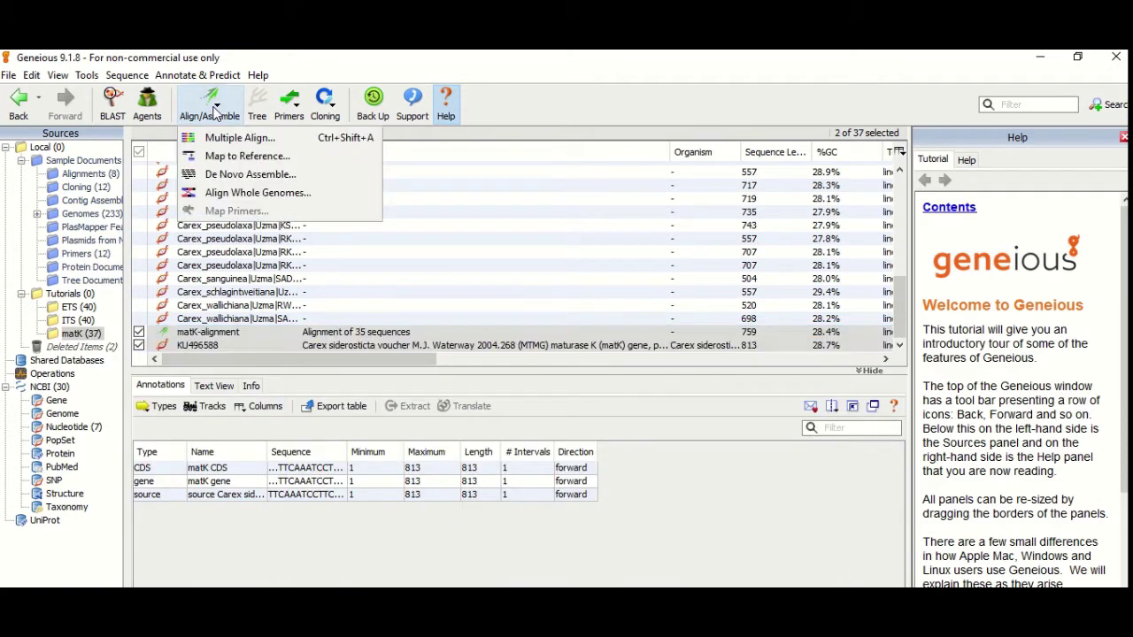
pyautogui.click(226, 140)
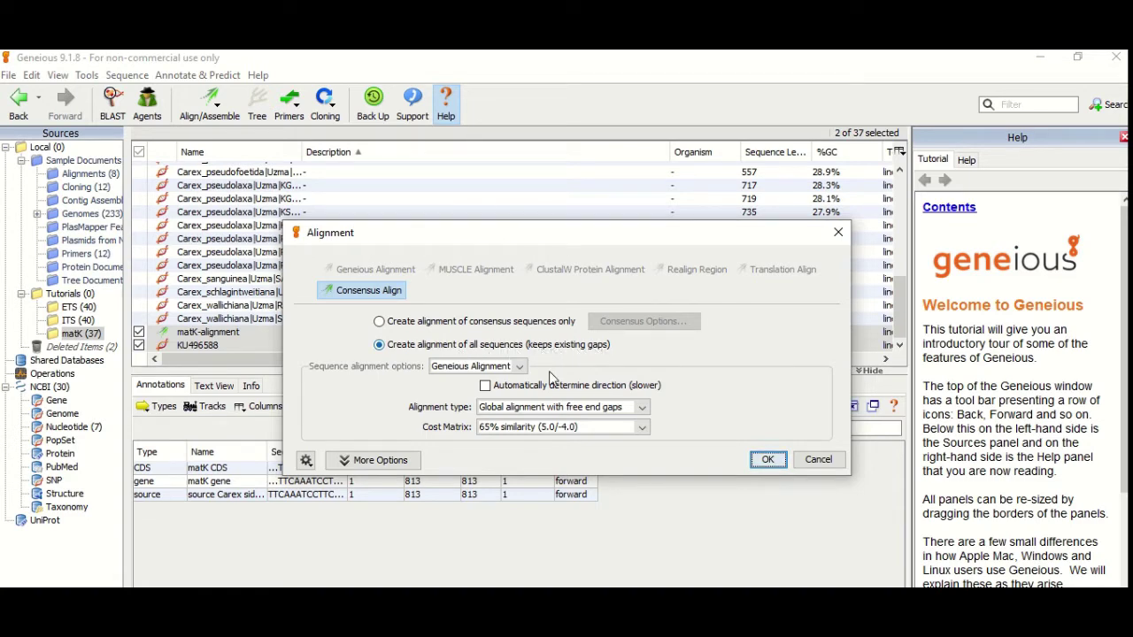
pyautogui.click(520, 368)
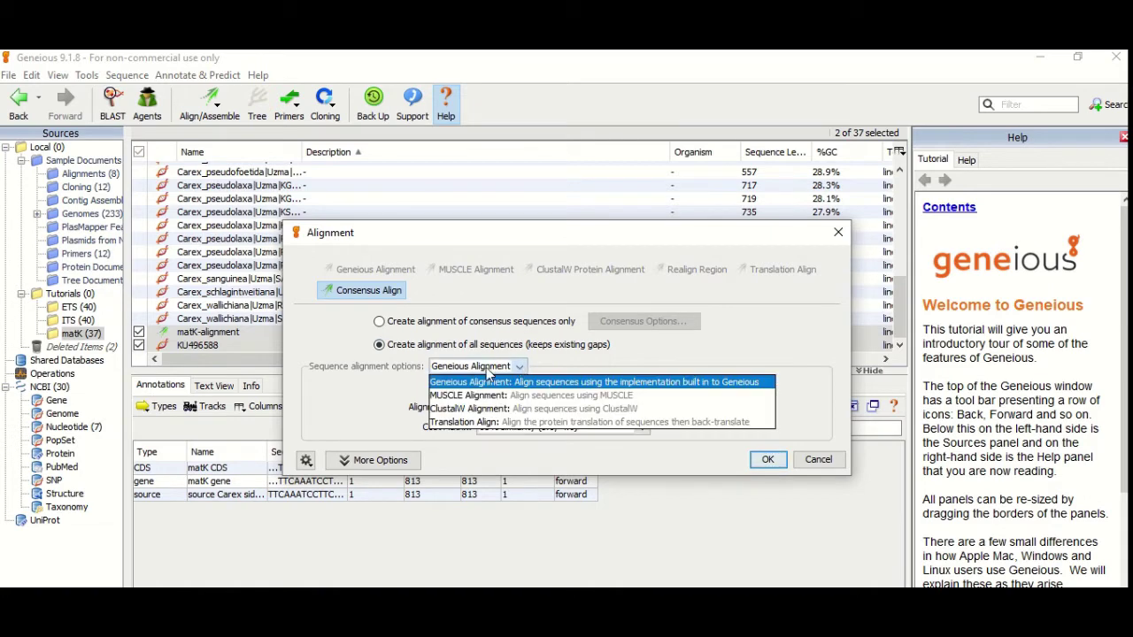
pyautogui.click(484, 399)
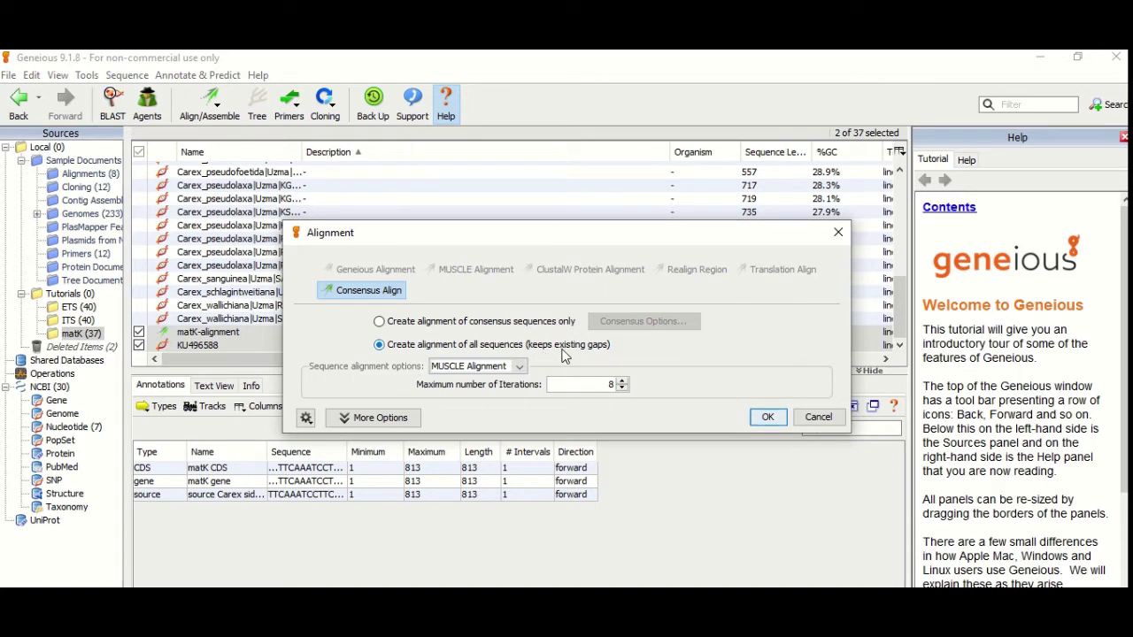
pyautogui.click(768, 418)
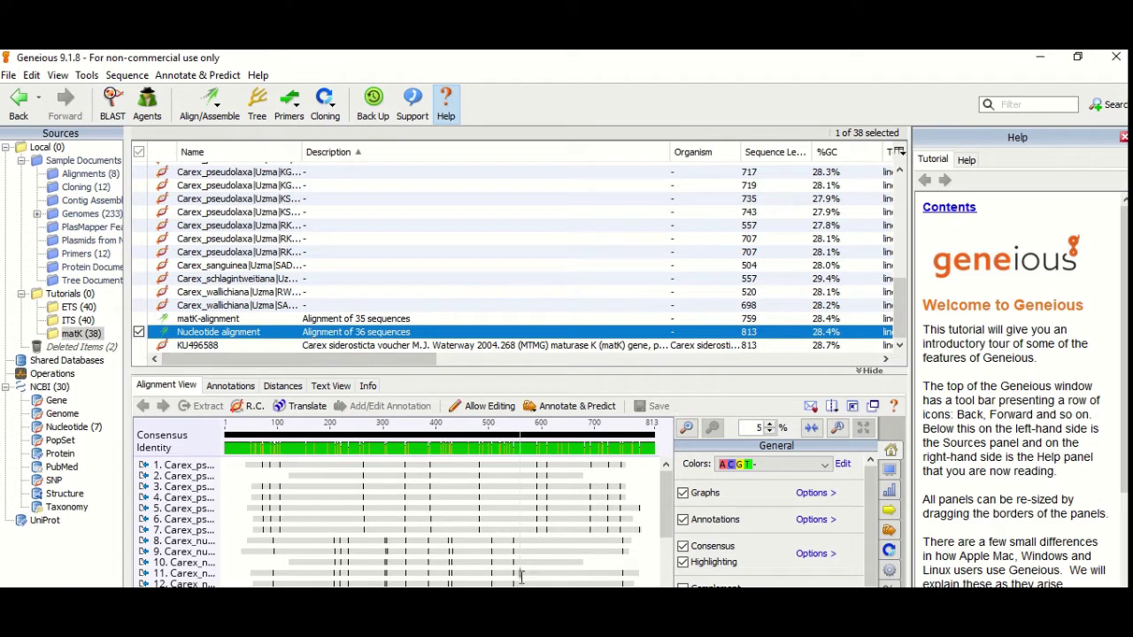
# Step: Look through the new 36-sequence alignment in the matK folder and rename it matK-alignment-OG
pyautogui.moveTo(666, 496); pyautogui.dragTo(666, 576)
pyautogui.scroll(1, 648, 502)
pyautogui.click(200, 335)
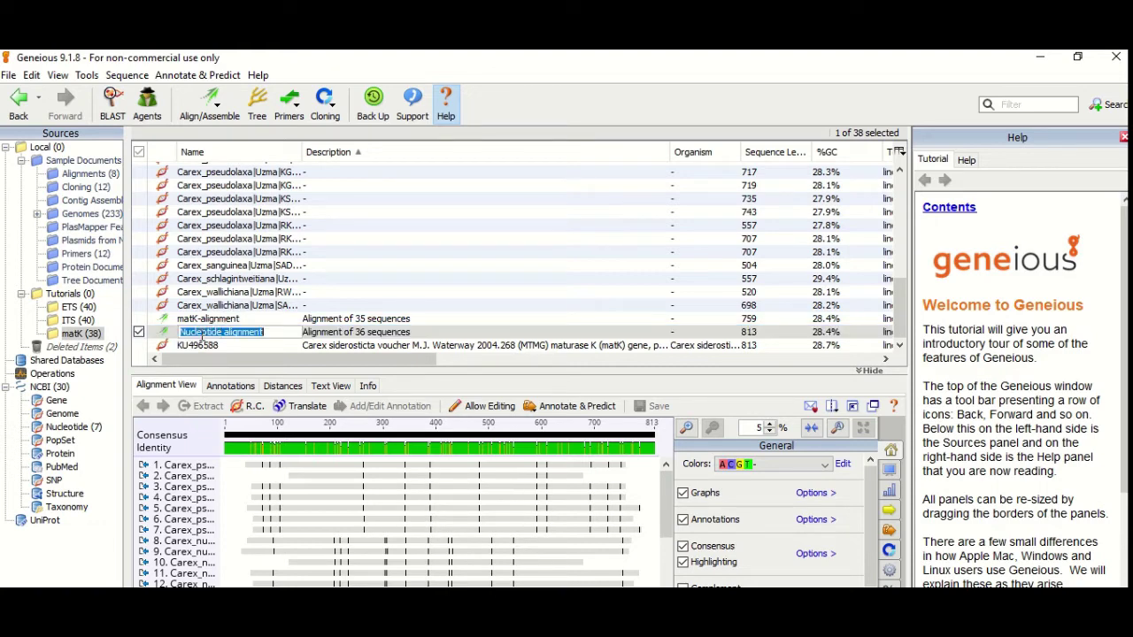
pyautogui.write('alignment')
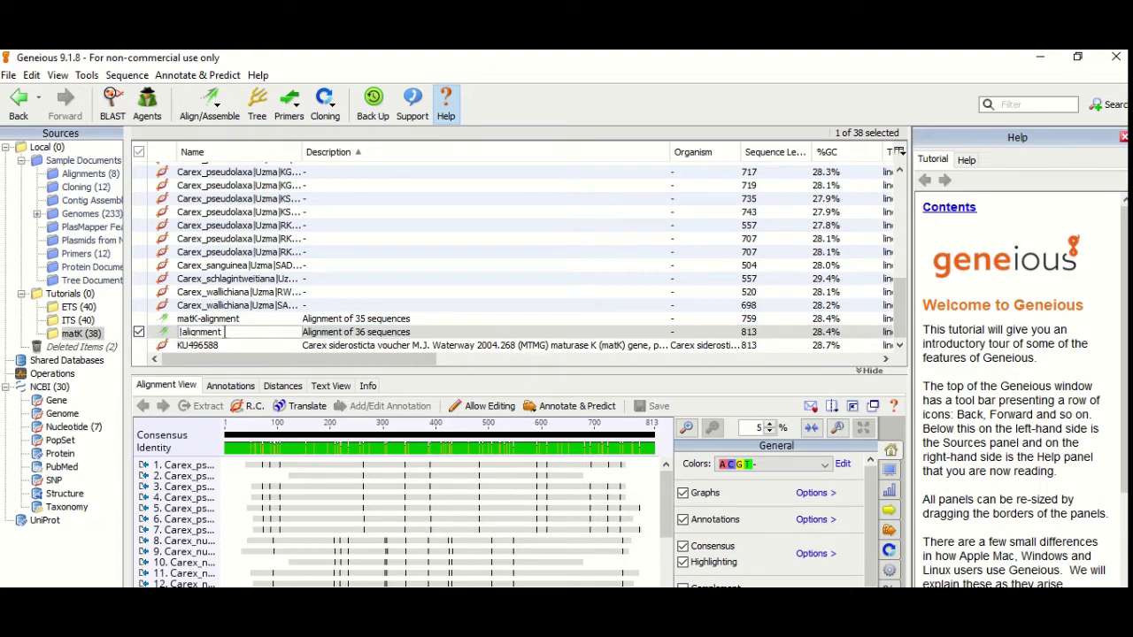
pyautogui.press('Home')
pyautogui.write('matK-')
pyautogui.press('Return')
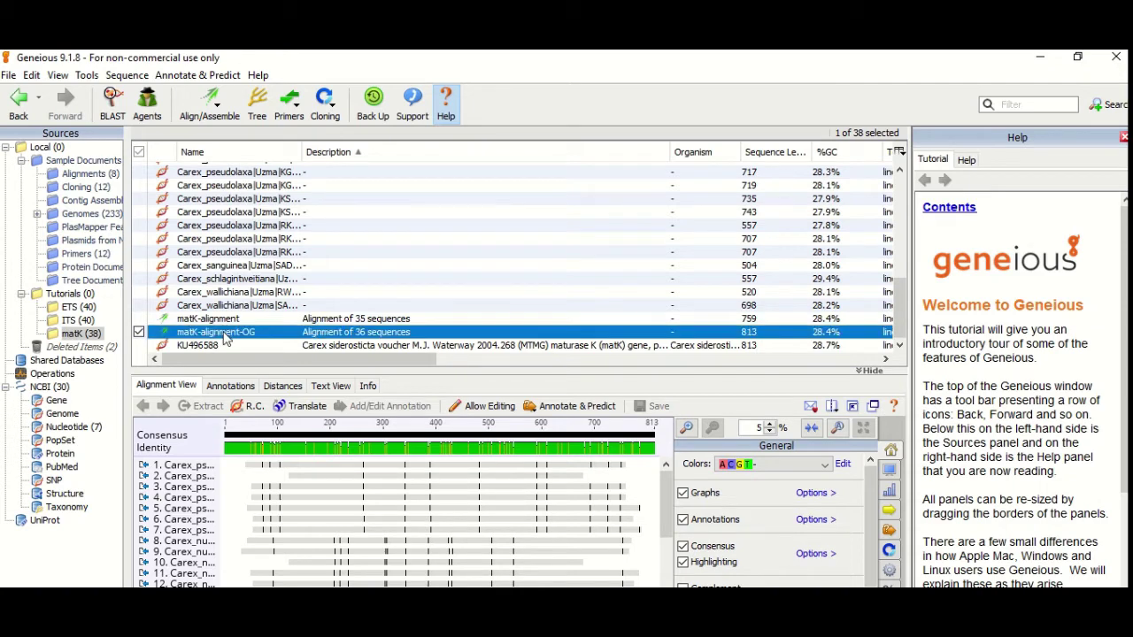
# Step: Run a Multiple Align on ITS-alignment together with sequence DQ998946 in the ITS folder
pyautogui.click(78, 320)
pyautogui.keyDown('ctrl'); pyautogui.click(190, 333); pyautogui.keyUp('ctrl')
pyautogui.click(208, 99)
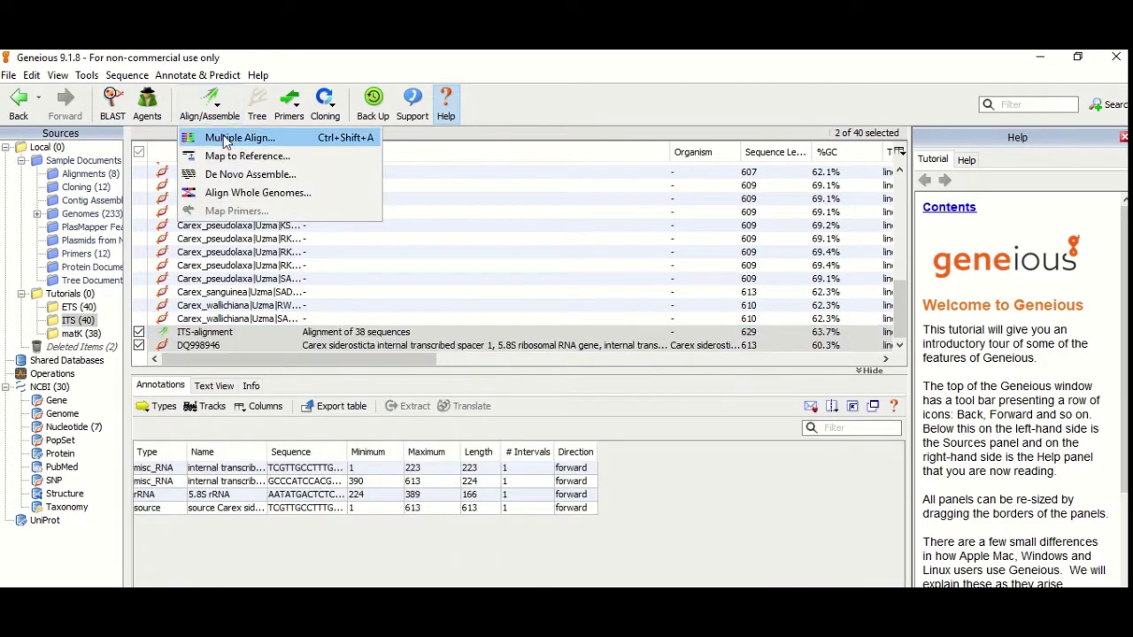
pyautogui.click(225, 140)
pyautogui.click(768, 438)
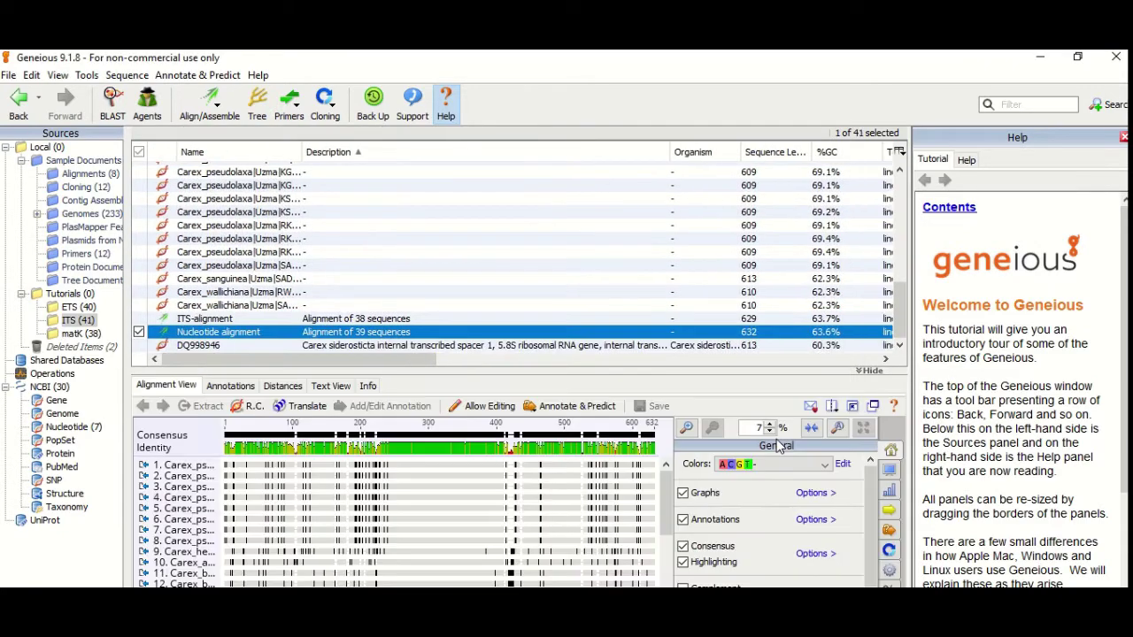
# Step: View the new ITS nucleotide alignment in a separate window, close that window and rename the alignment ITS-alignment-OG
pyautogui.click(875, 405)
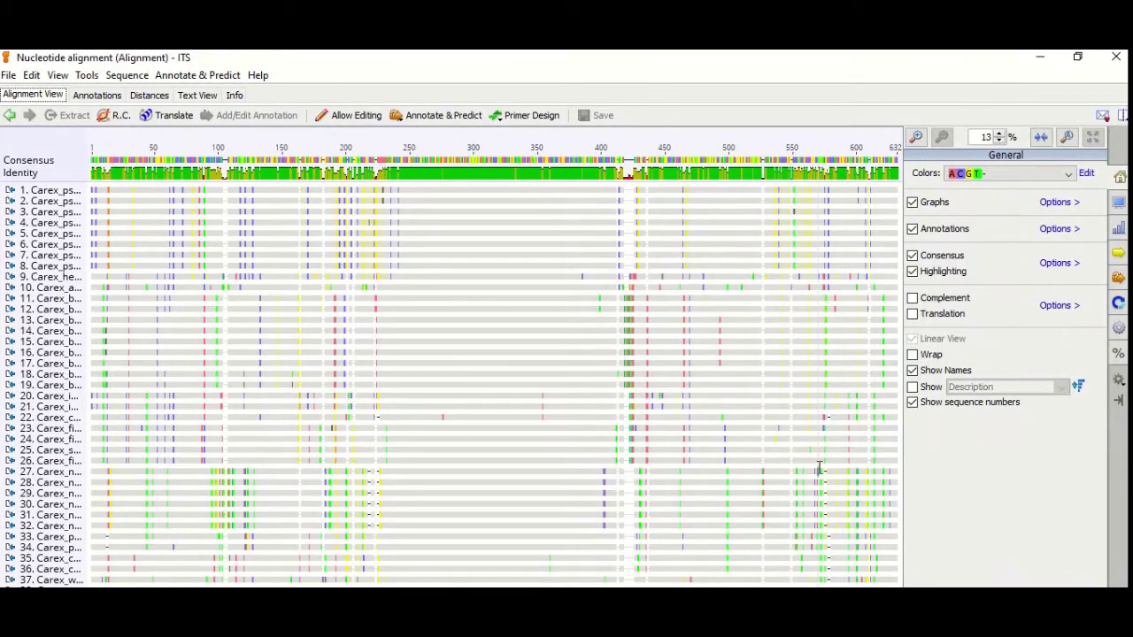
pyautogui.click(1117, 57)
pyautogui.click(225, 333)
pyautogui.write('ITS-alignment')
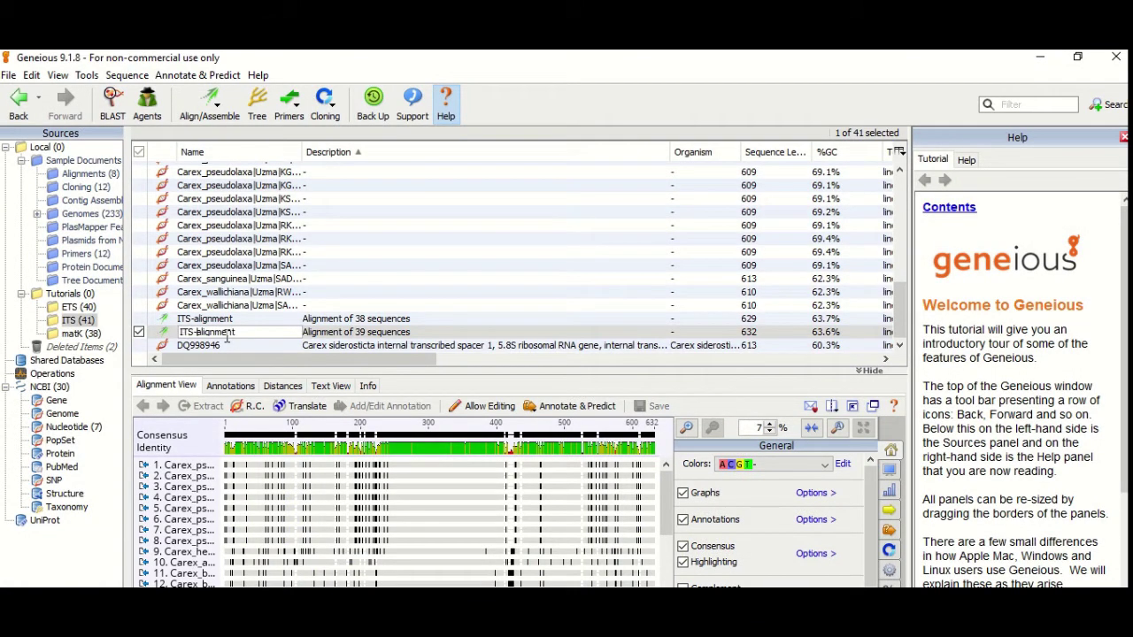
pyautogui.press('Return')
# Step: Align ETS-alignment with sequence DQ998892 in the ETS folder using MUSCLE Alignment, including all sequences and keeping existing gaps
pyautogui.click(78, 306)
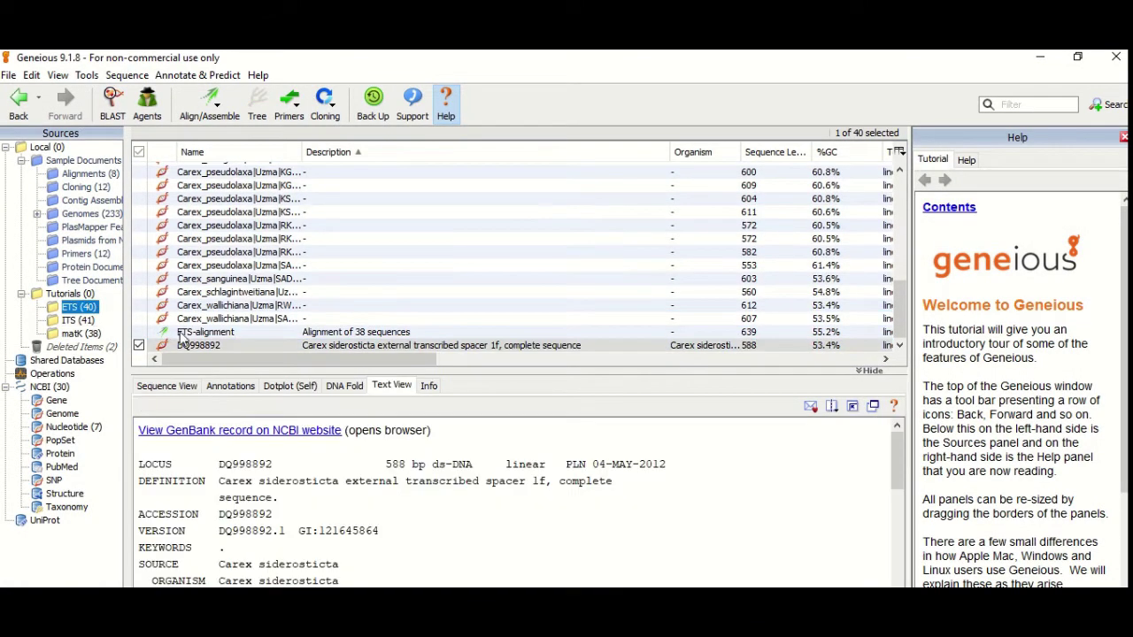
pyautogui.click(139, 331)
pyautogui.click(209, 103)
pyautogui.click(245, 136)
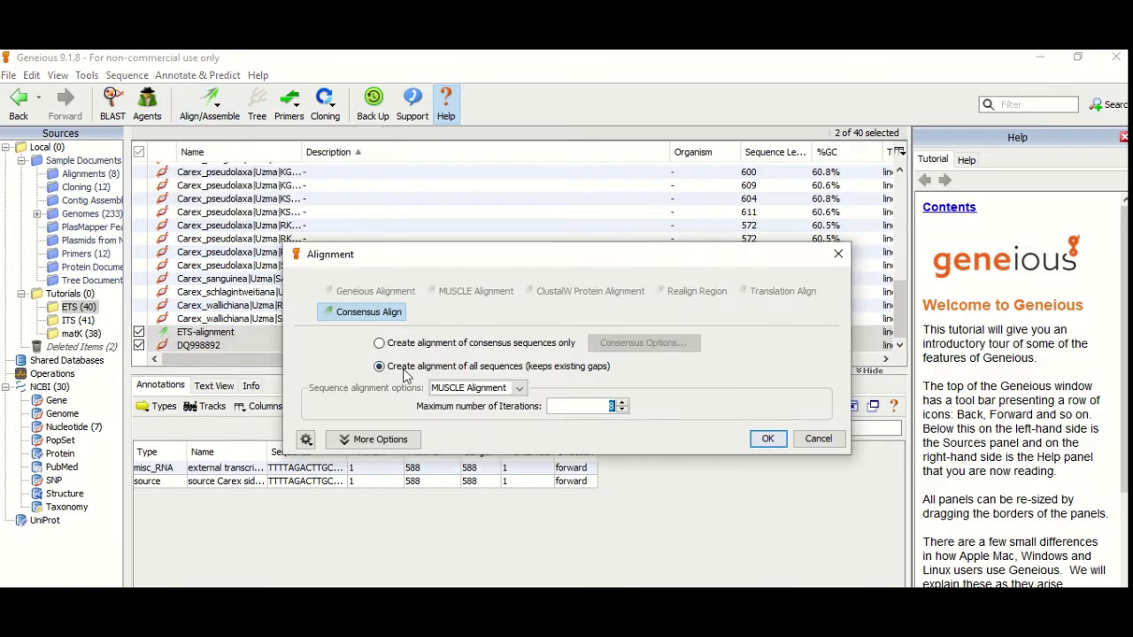
pyautogui.click(763, 438)
# Step: Rename the new ETS nucleotide alignment ETS-alignment-OG and view it in a separate window
pyautogui.click(224, 333)
pyautogui.write('ETS-alignment')
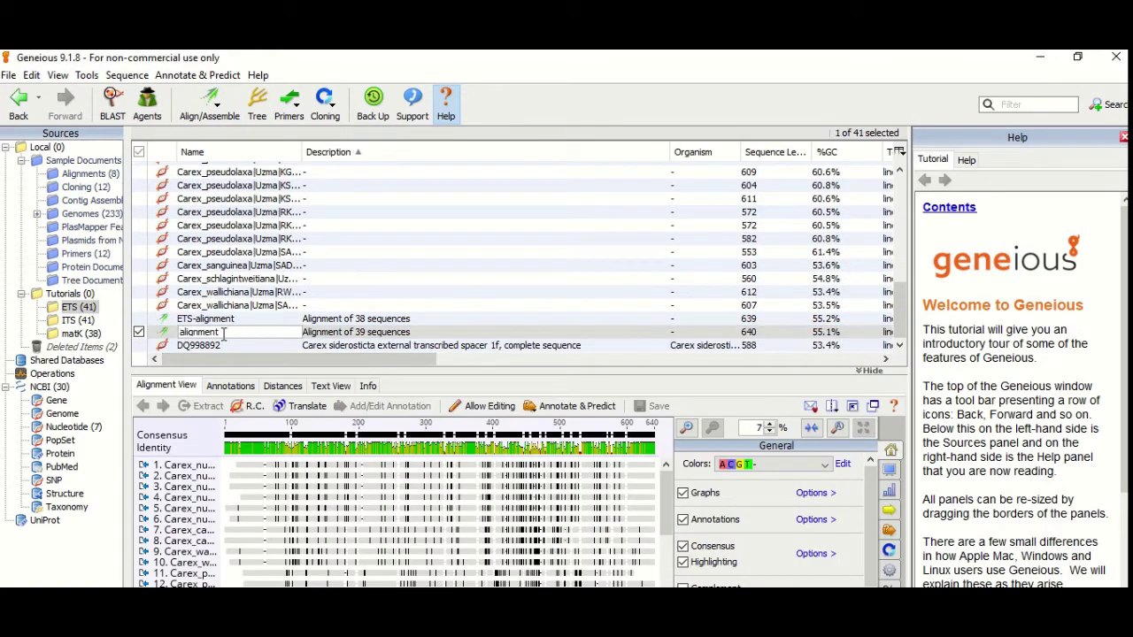
pyautogui.write('-OG')
pyautogui.press('Return')
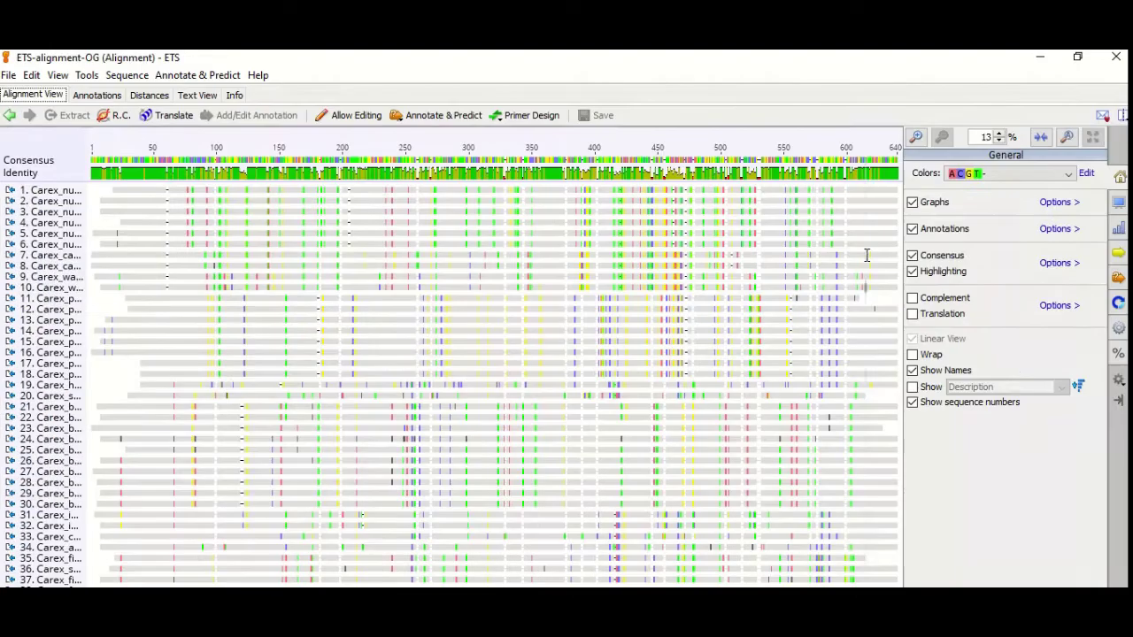
pyautogui.click(873, 406)
pyautogui.click(1116, 57)
# Step: Copy ETS-alignment-OG from the ETS folder into the Tutorials folder
pyautogui.keyDown('ctrl'); pyautogui.click(142, 337); pyautogui.keyUp('ctrl')
pyautogui.click(141, 335)
pyautogui.click(31, 75)
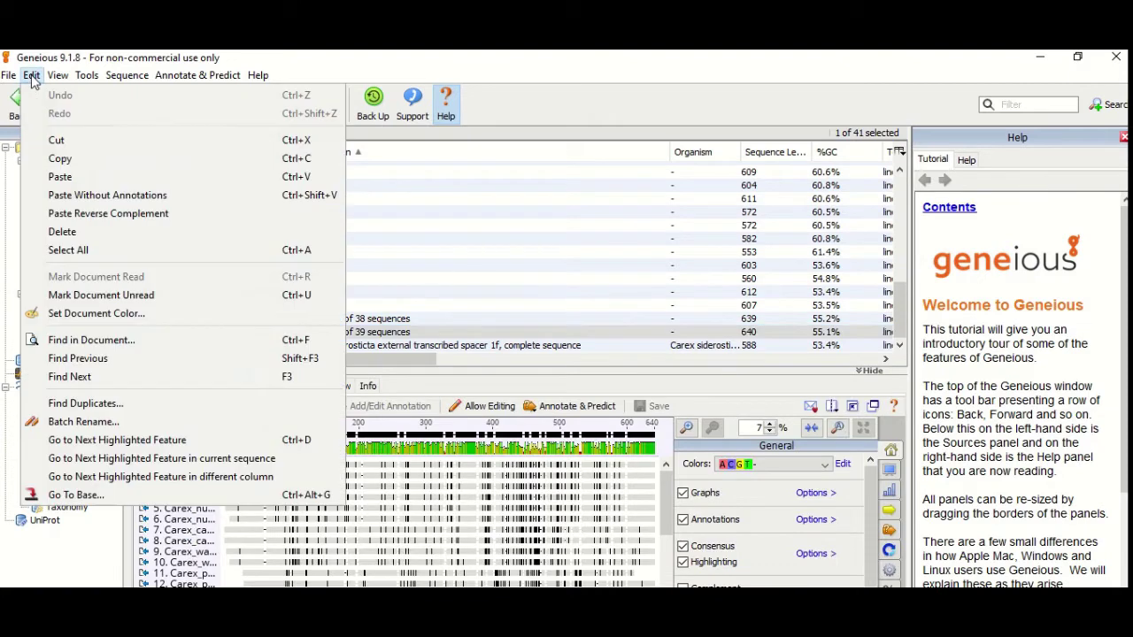
pyautogui.click(59, 160)
pyautogui.click(67, 294)
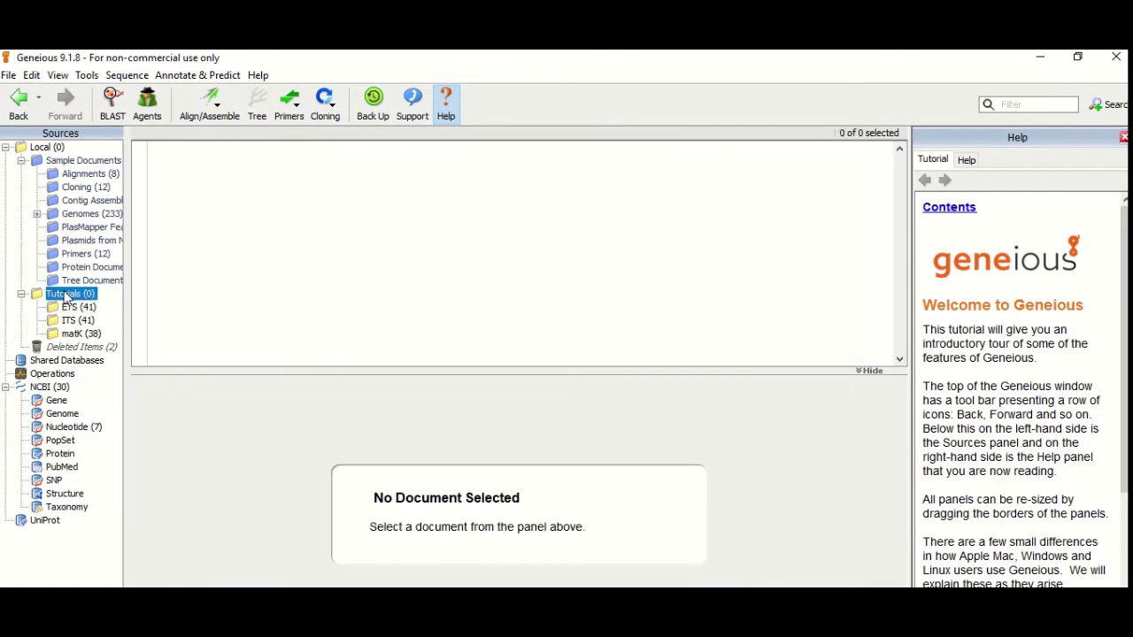
pyautogui.click(31, 75)
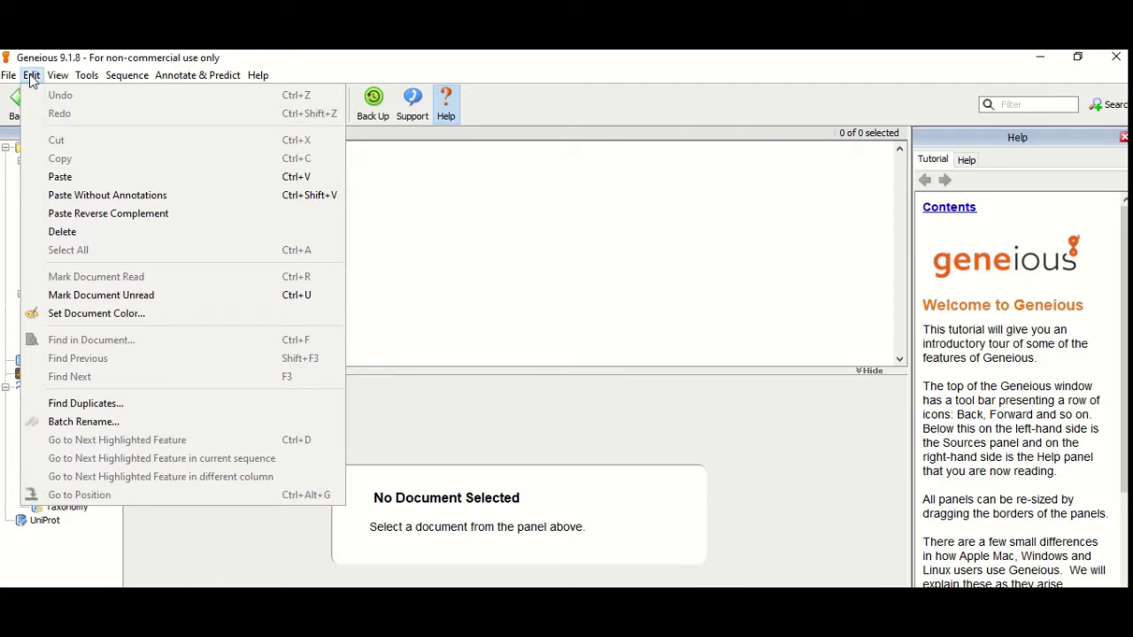
pyautogui.click(59, 176)
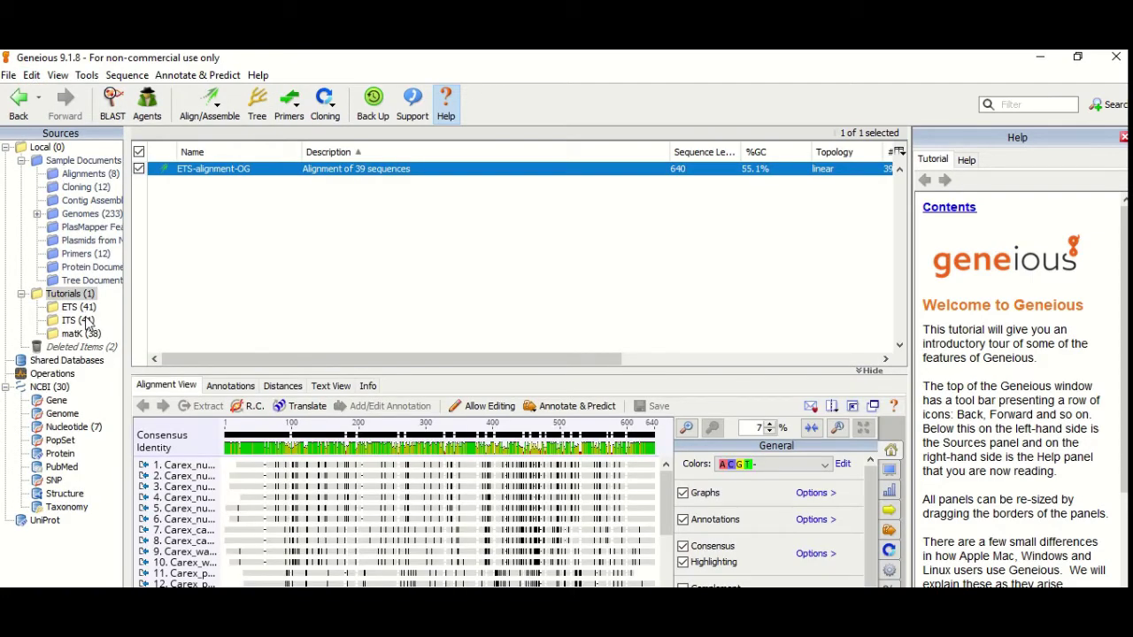
# Step: Copy ITS-alignment-OG from the ITS folder into the Tutorials folder
pyautogui.click(88, 324)
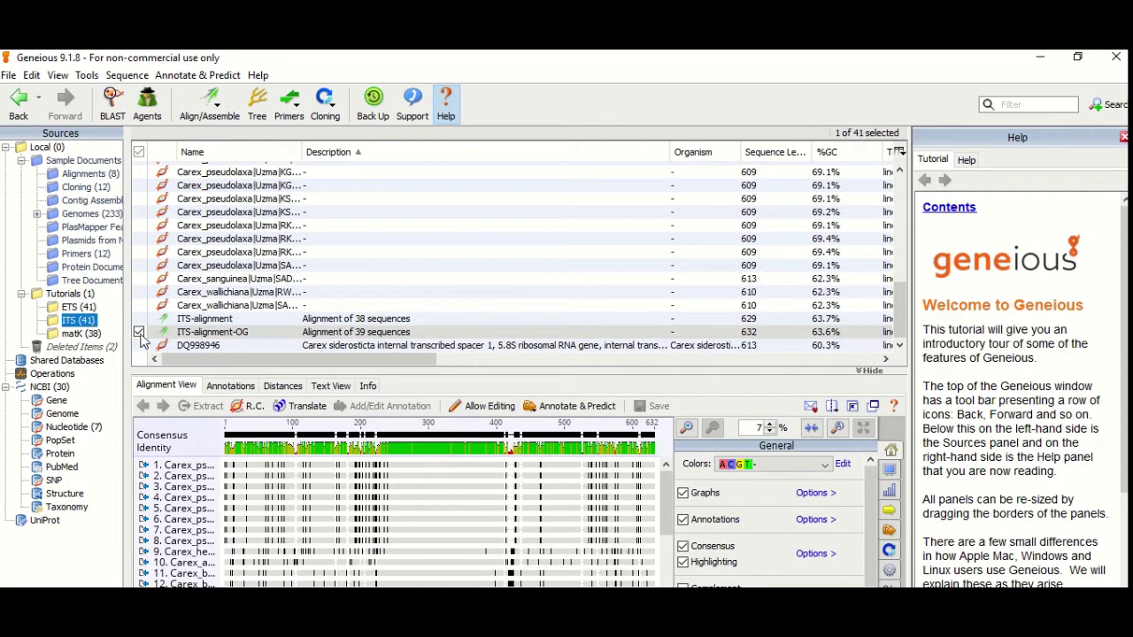
pyautogui.click(140, 334)
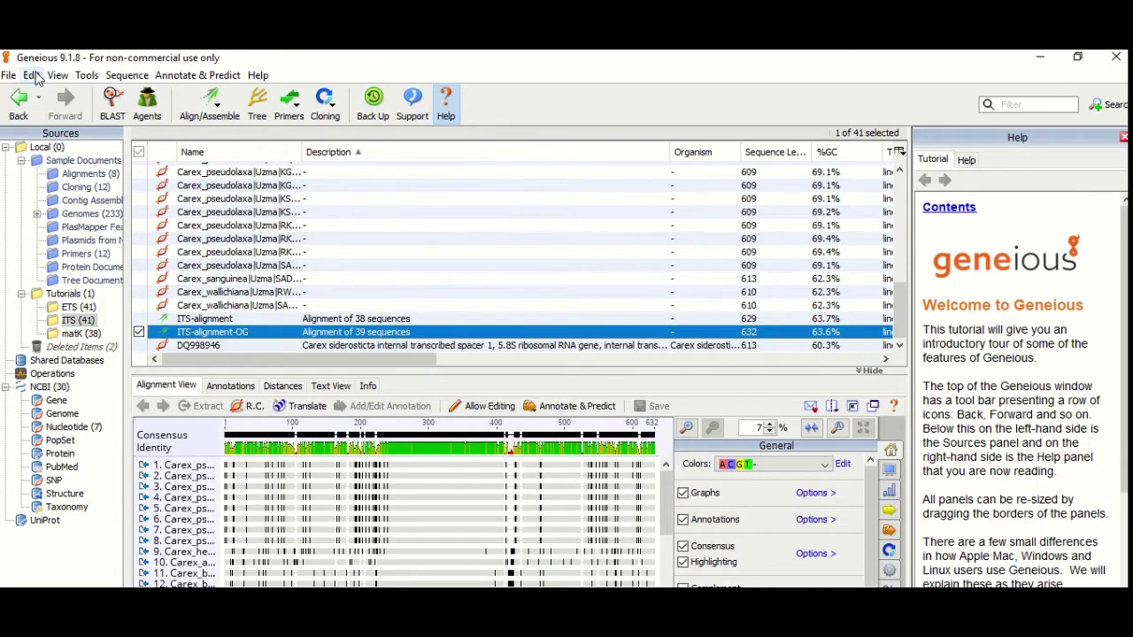
pyautogui.click(35, 78)
pyautogui.click(60, 158)
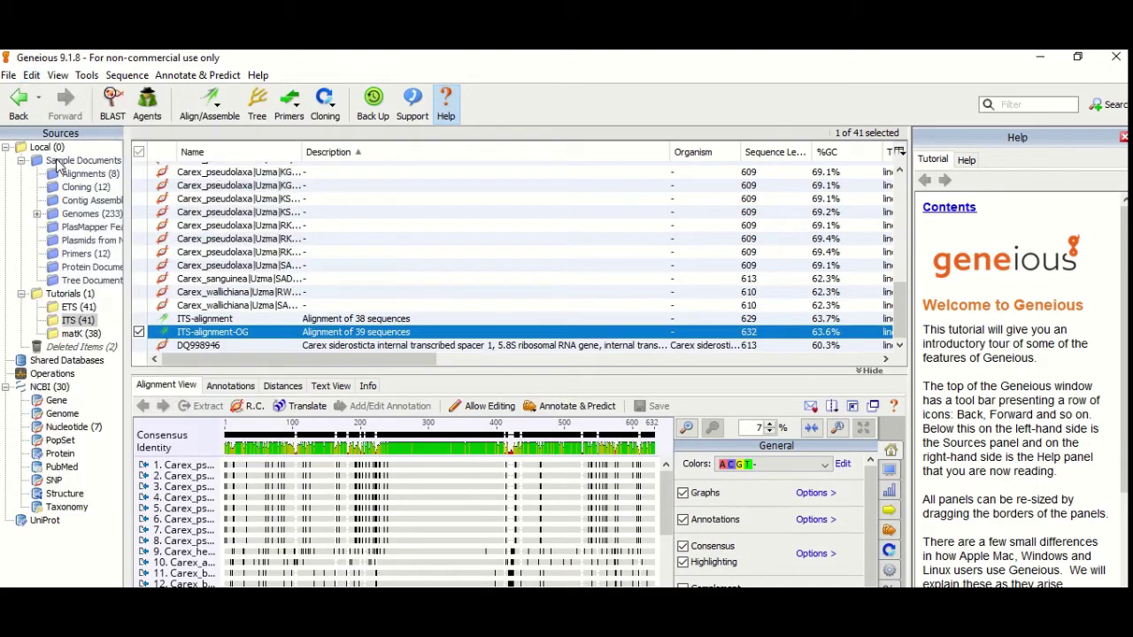
pyautogui.click(69, 296)
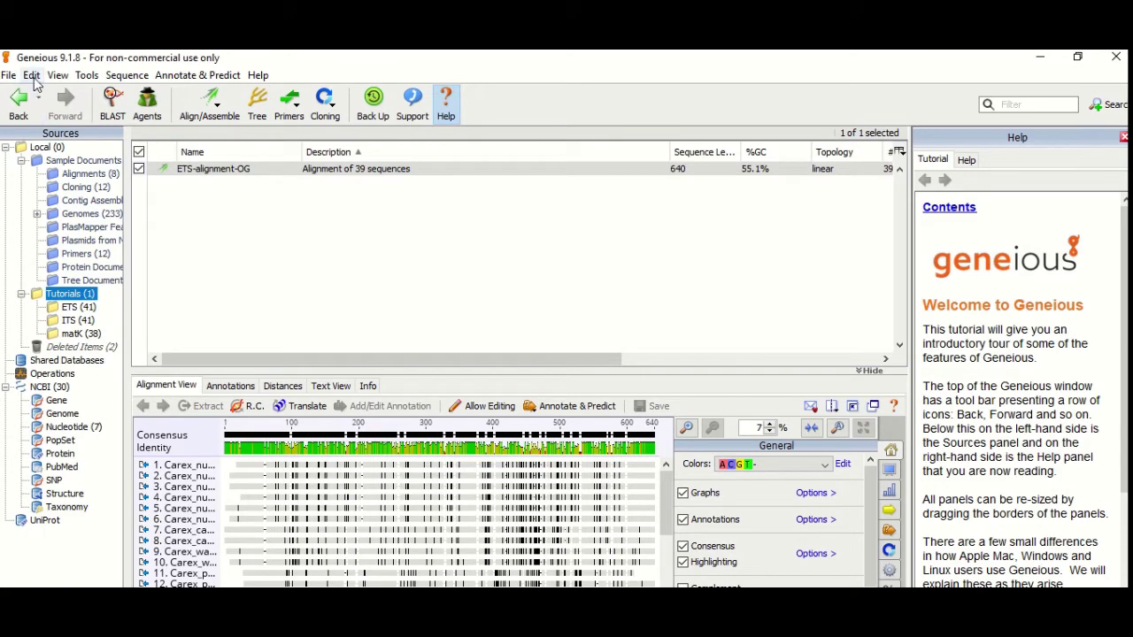
pyautogui.click(34, 78)
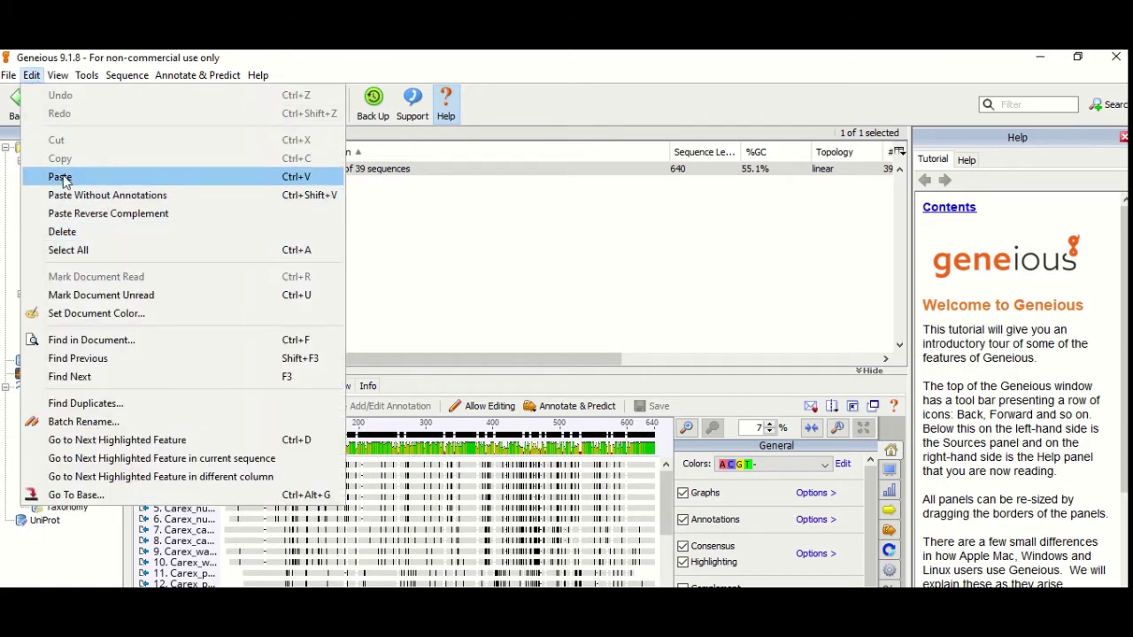
pyautogui.click(61, 177)
# Step: Copy matK-alignment-OG from the matK folder into the Tutorials folder
pyautogui.click(95, 335)
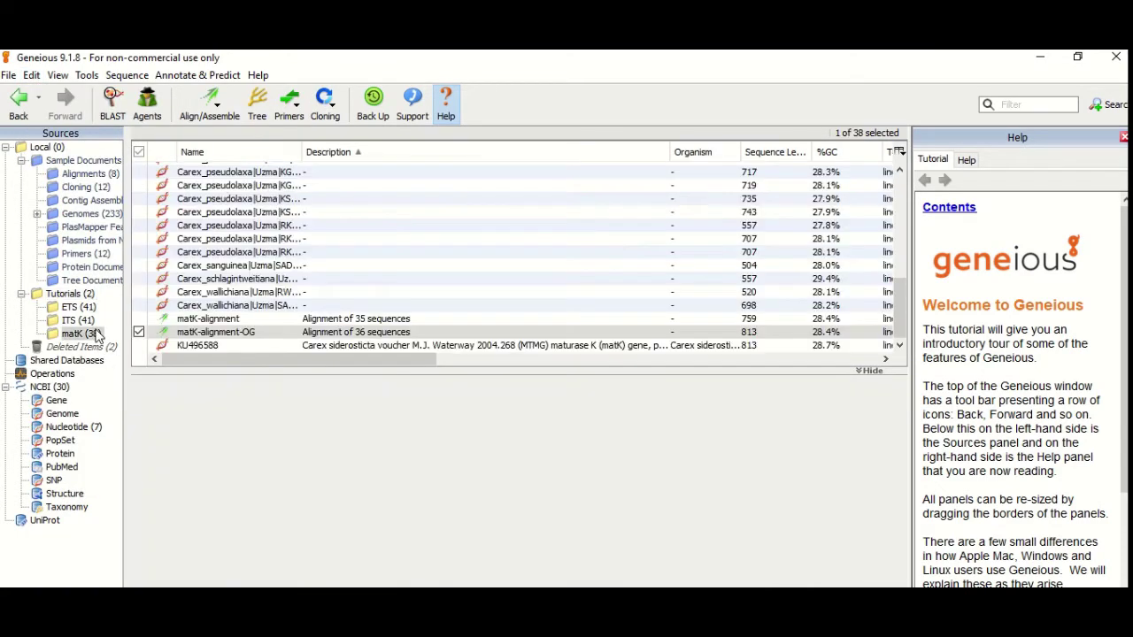
pyautogui.click(140, 333)
pyautogui.click(144, 335)
pyautogui.click(31, 76)
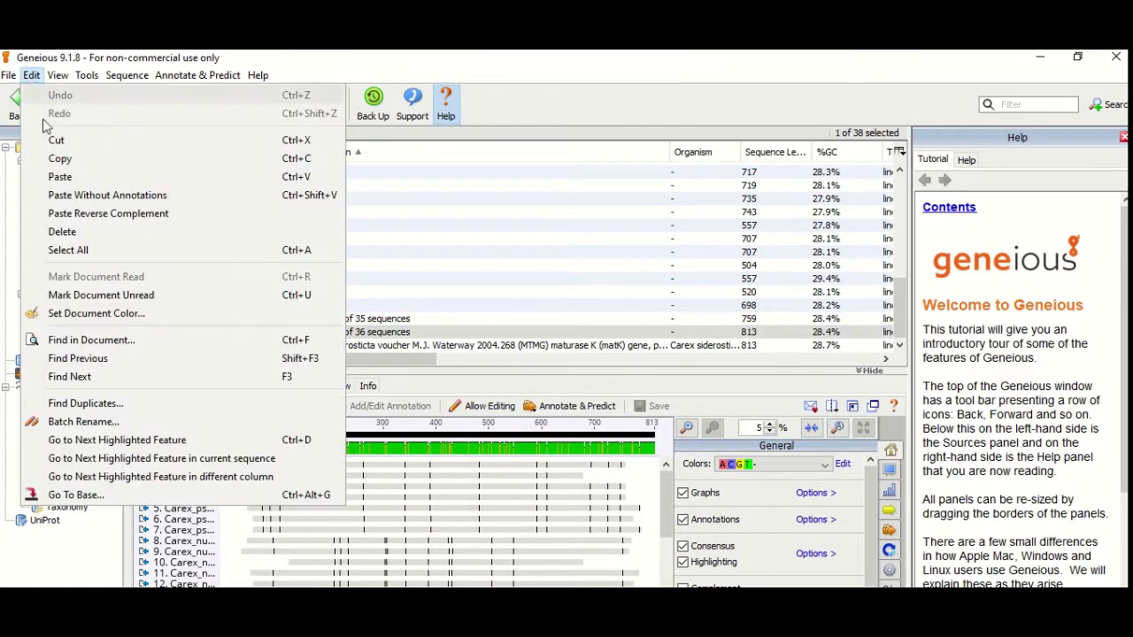
pyautogui.click(60, 159)
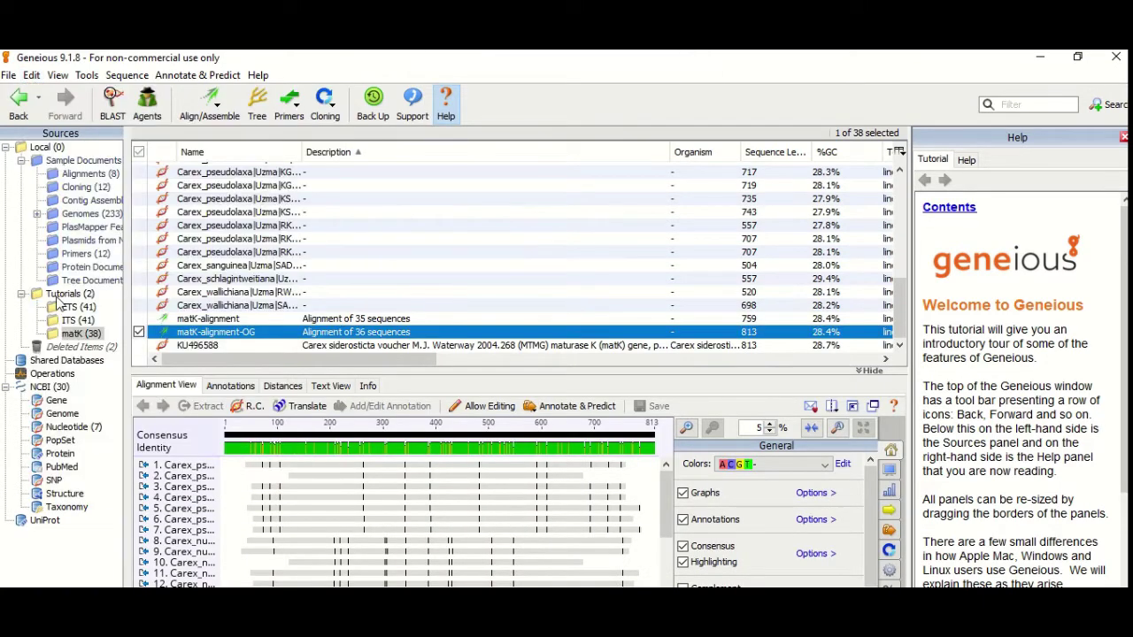
pyautogui.click(59, 306)
pyautogui.click(32, 76)
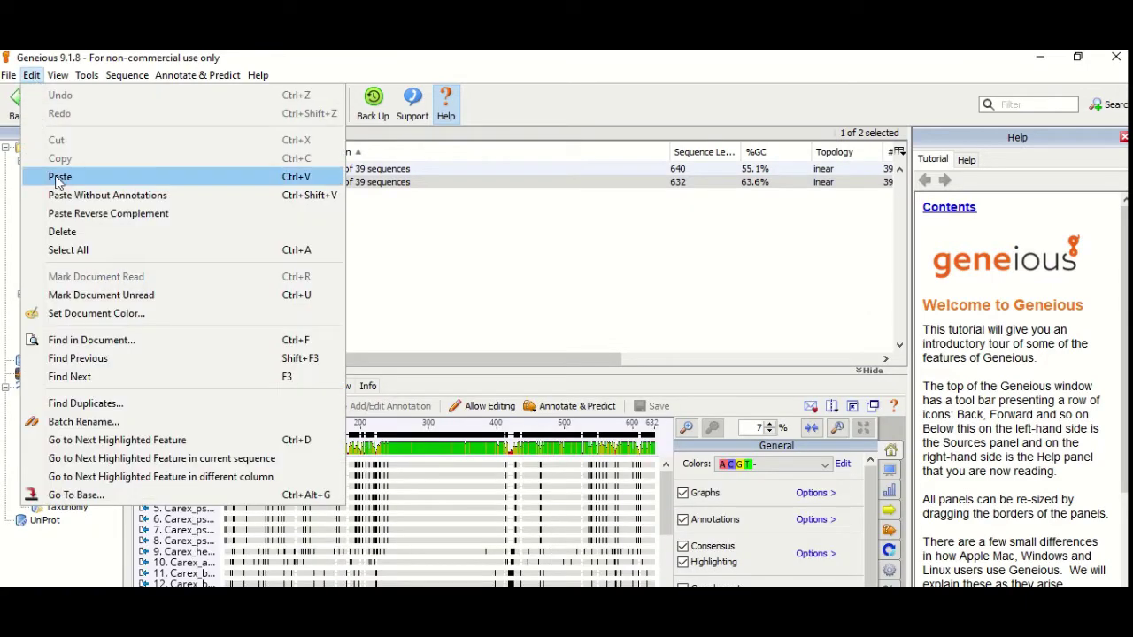
pyautogui.click(59, 177)
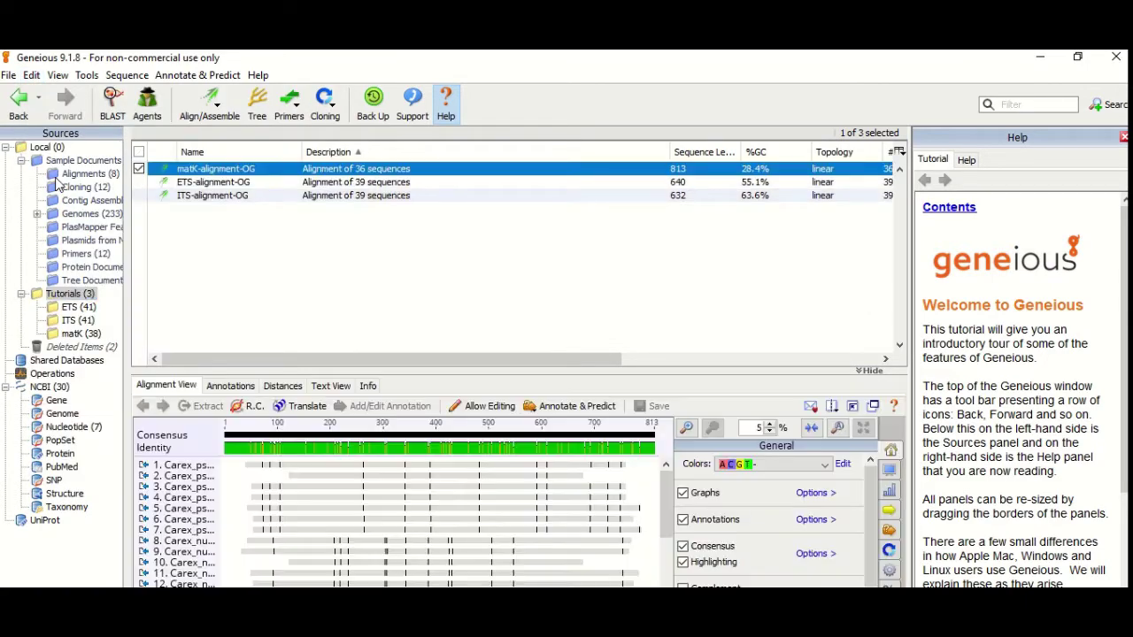
# Step: View matK-alignment-OG from the Tutorials folder in a separate window and delete the ragged end columns beyond where sequence 2 ends, allowing editing
pyautogui.doubleClick(196, 177)
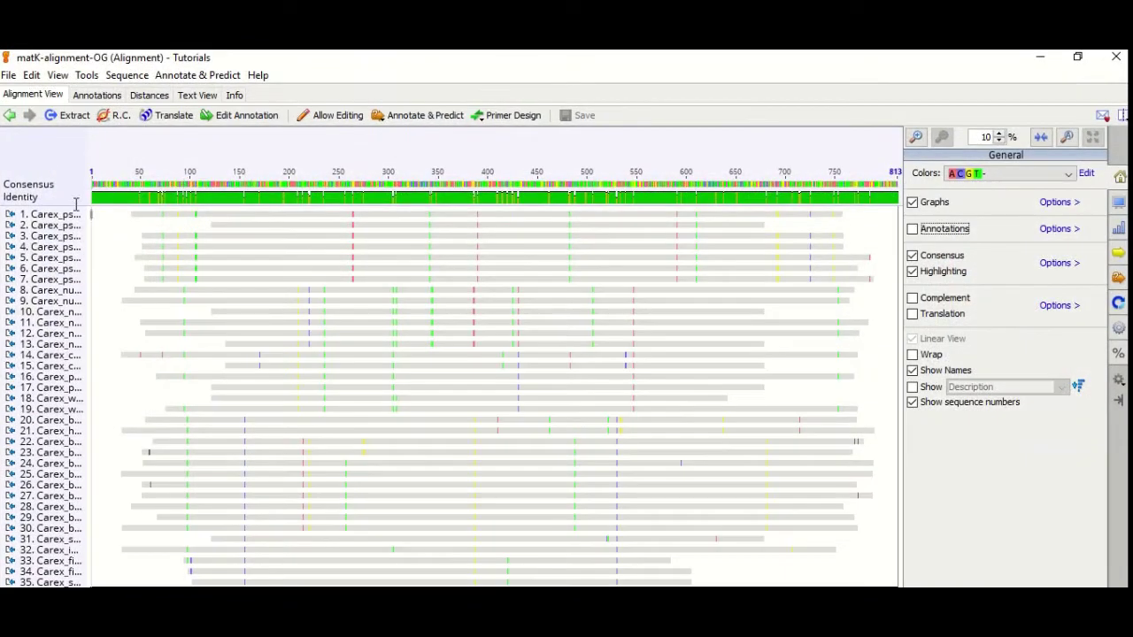
pyautogui.click(1041, 136)
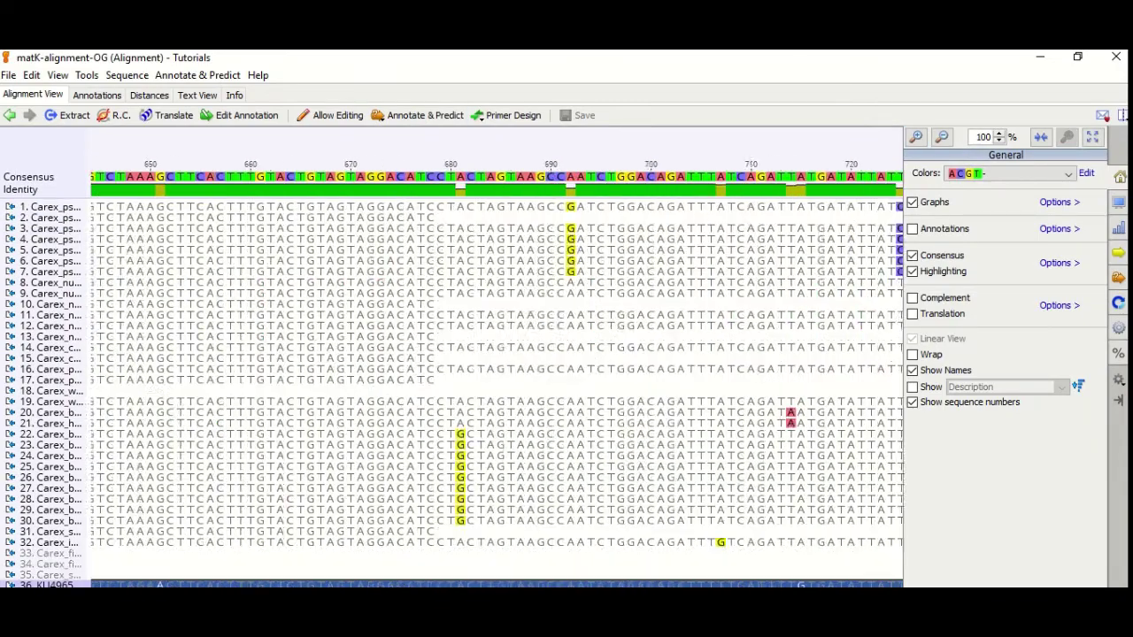
pyautogui.hscroll(-5, 494, 372)
pyautogui.moveTo(356, 146); pyautogui.dragTo(1024, 109)
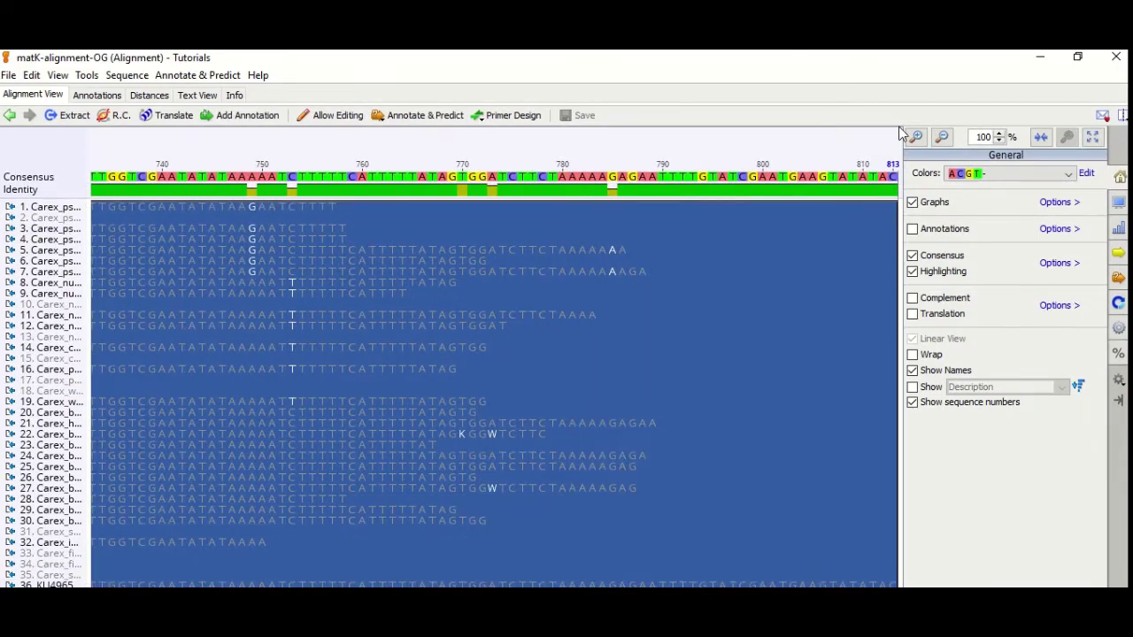
pyautogui.press('Delete')
pyautogui.click(703, 381)
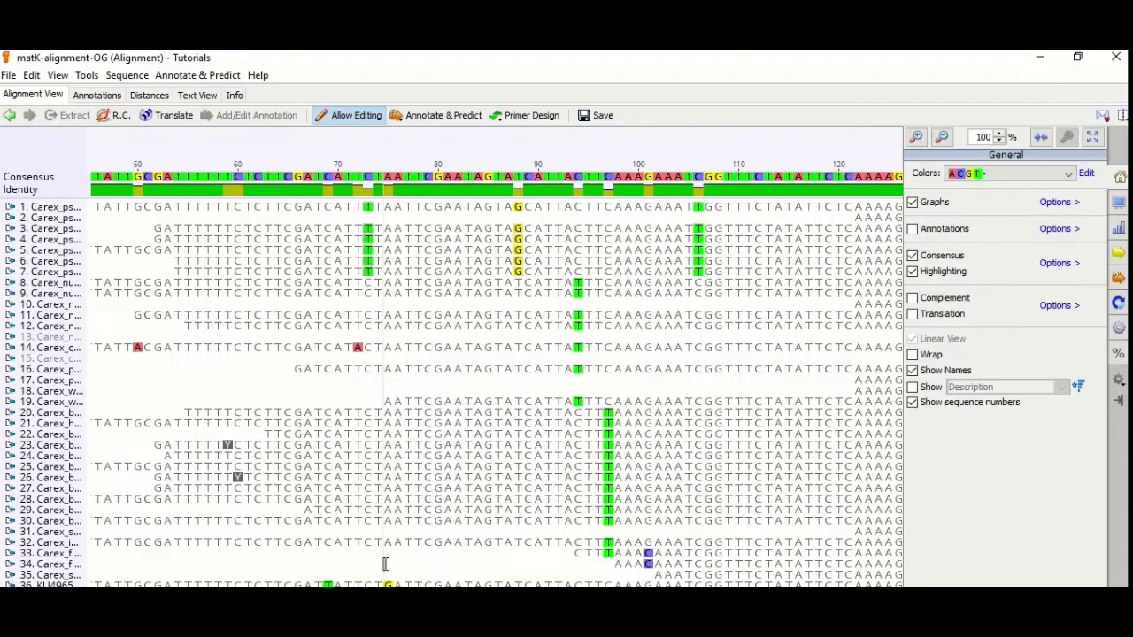
# Step: Delete the ragged columns at the start of the matK alignment, up to where sequence 2 begins
pyautogui.hscroll(-20, 619, 354)
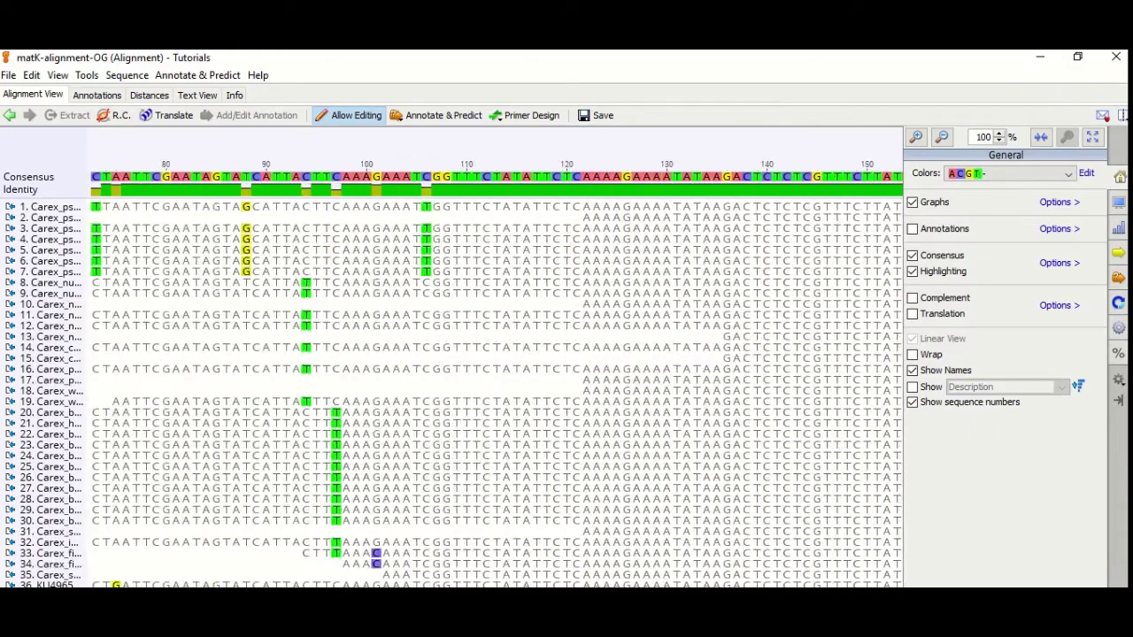
pyautogui.hscroll(3, 354, 162)
pyautogui.moveTo(355, 162); pyautogui.dragTo(94, 164)
pyautogui.press('Delete')
# Step: Fill the missing starting bases of sequences 13 and 15 in the matK alignment with N
pyautogui.moveTo(92, 337); pyautogui.dragTo(230, 336)
pyautogui.write('NNNNNNNNNNNNNN')
pyautogui.moveTo(92, 357); pyautogui.dragTo(229, 358)
pyautogui.write('NNNNNNNNNNNNNN')
# Step: Fill the missing end bases of sequences 18, 33, 34 and 35 in the matK alignment with N
pyautogui.hscroll(20, 741, 271)
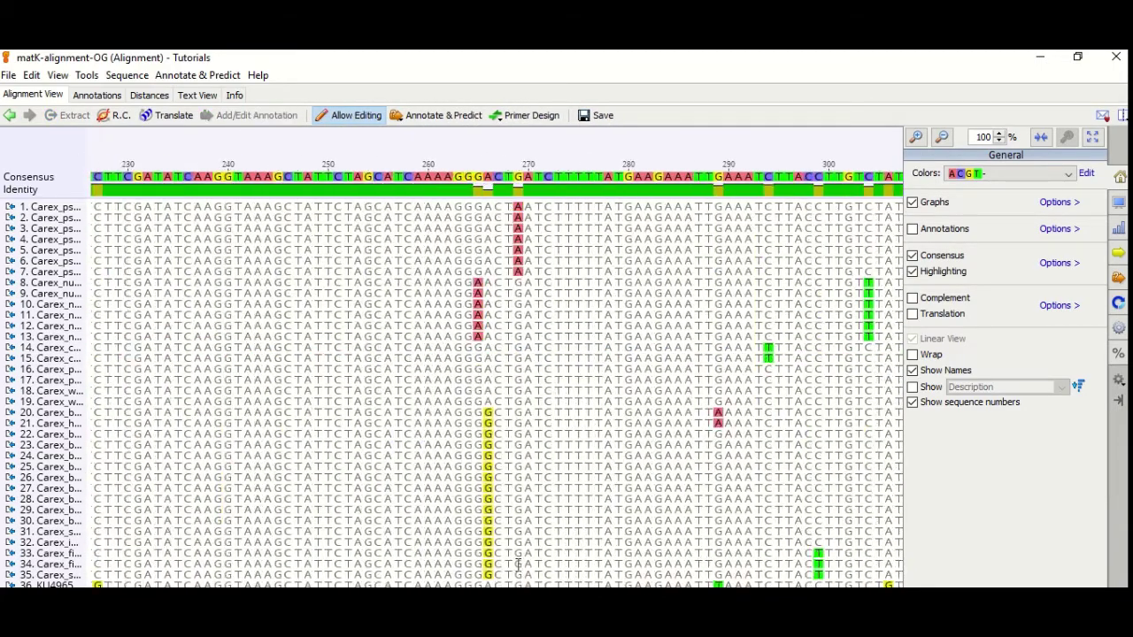
pyautogui.hscroll(2, 496, 374)
pyautogui.moveTo(528, 391); pyautogui.dragTo(899, 391)
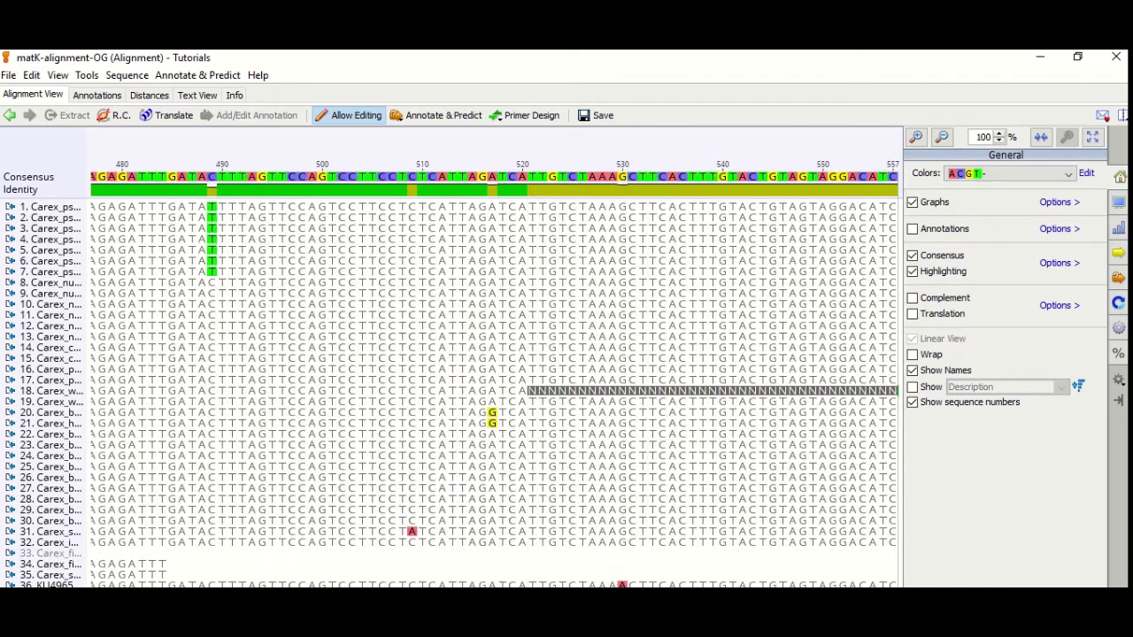
pyautogui.write('NNNNNNNNNNNNNNNNNNNNNNNNNNNNNNNNNNNNN')
pyautogui.hscroll(-2, 251, 554)
pyautogui.hscroll(5, 250, 553)
pyautogui.write('N')
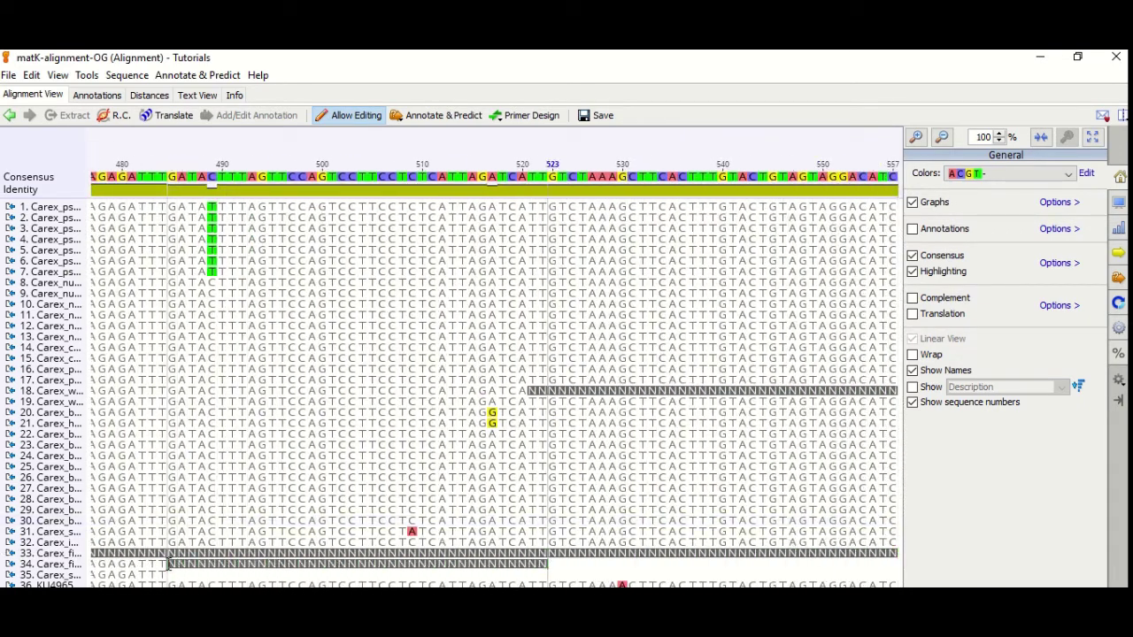
pyautogui.moveTo(168, 575); pyautogui.dragTo(900, 575)
pyautogui.write('N')
# Step: Save the trimmed matK-alignment-OG and close its window
pyautogui.click(595, 115)
pyautogui.click(670, 390)
pyautogui.click(1115, 62)
# Step: Set up a Neighbor-Joining tree for matK-alignment-OG in Geneious Tree Builder with the HKY distance model and KU496588 as outgroup
pyautogui.click(227, 183)
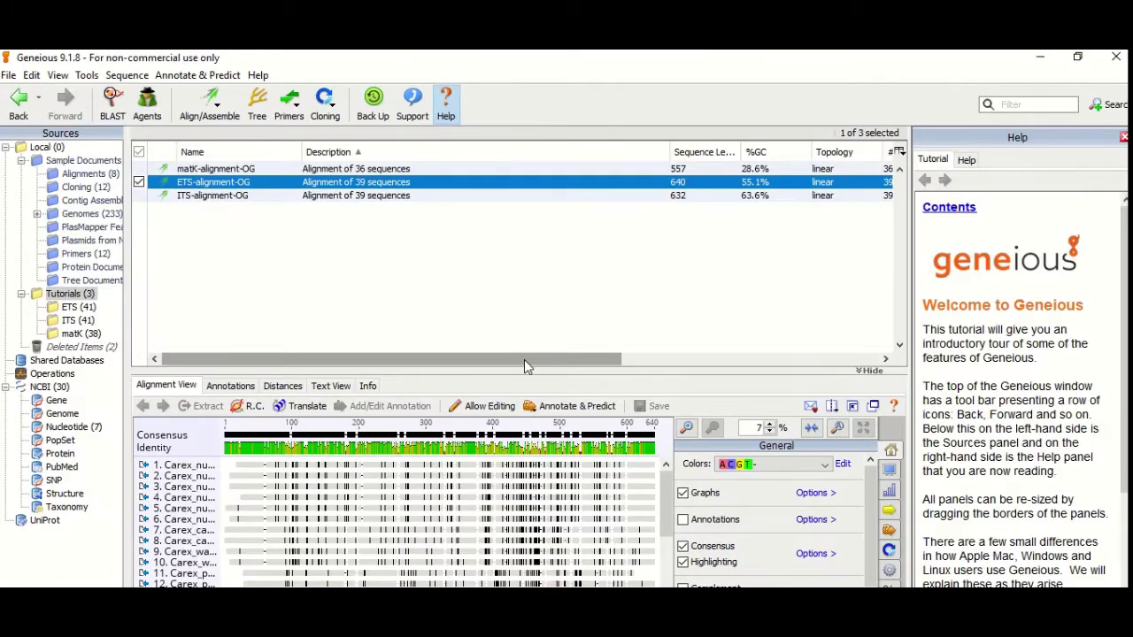
pyautogui.click(235, 170)
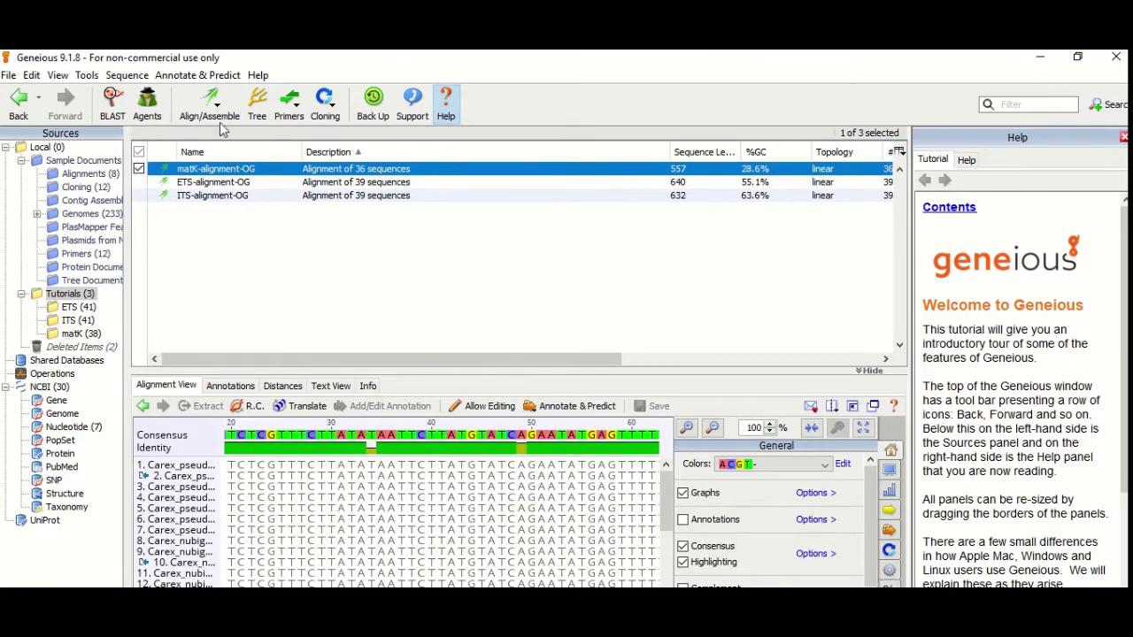
pyautogui.click(256, 111)
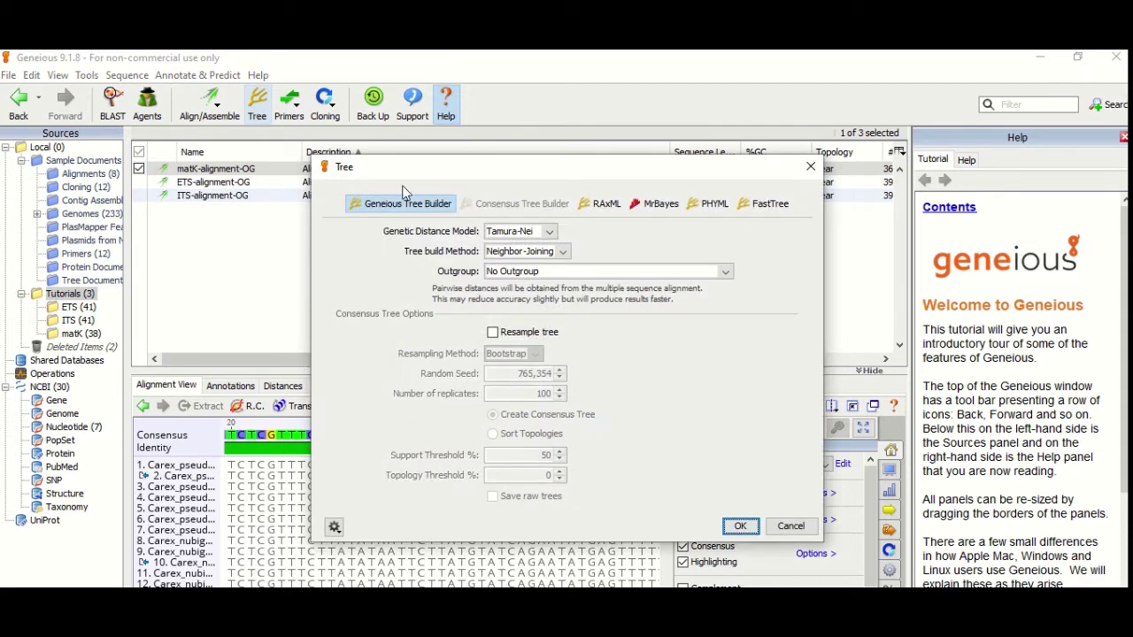
pyautogui.click(550, 232)
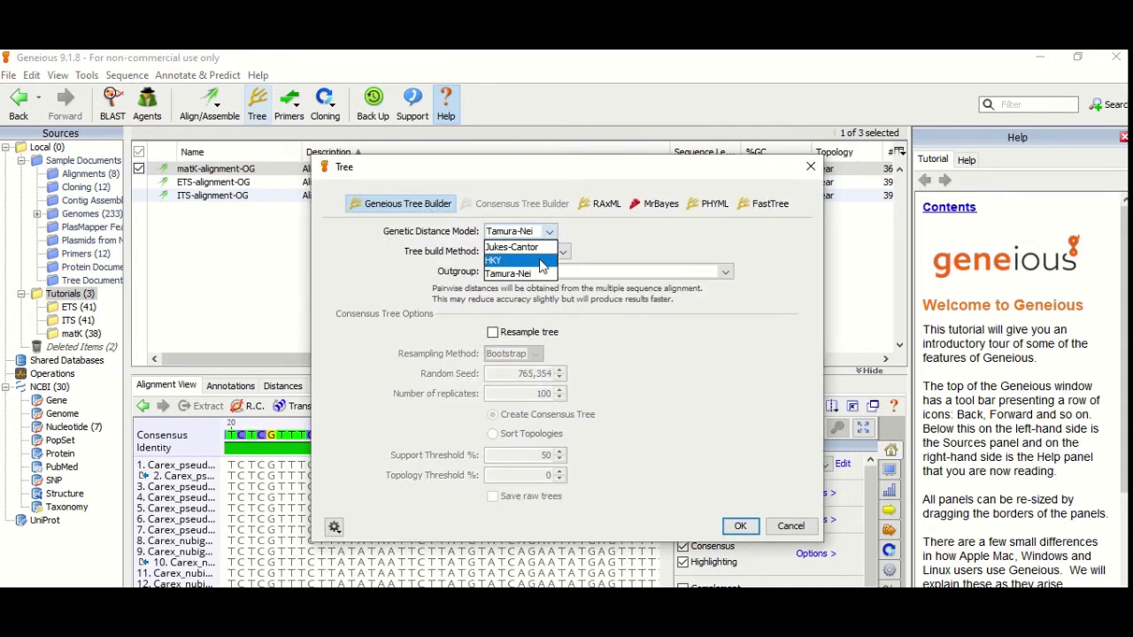
pyautogui.click(500, 262)
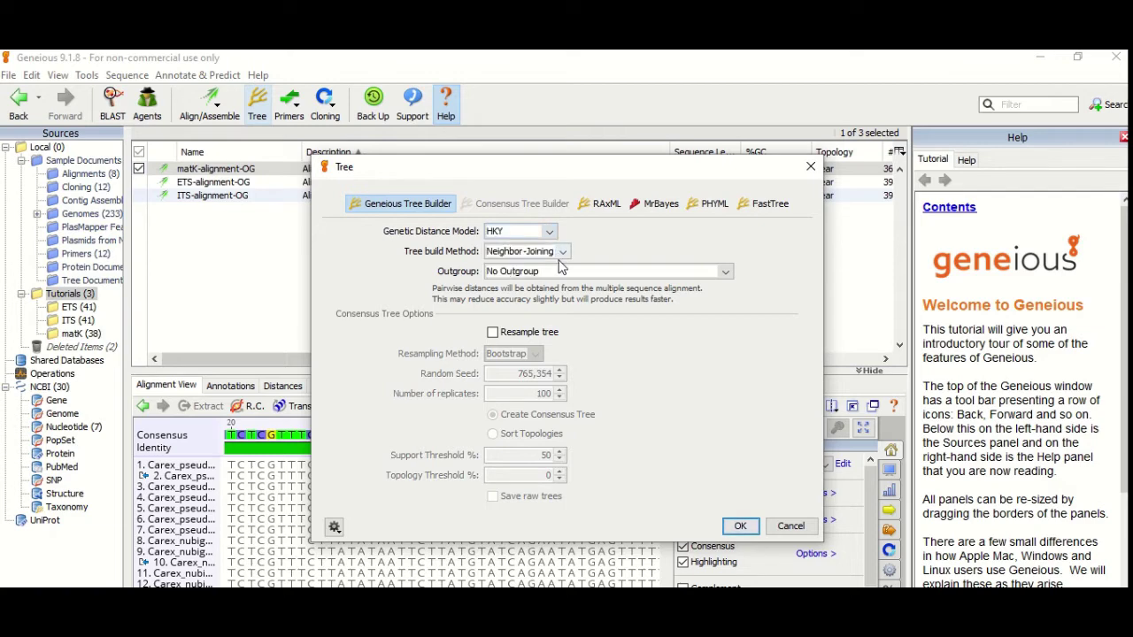
pyautogui.click(725, 272)
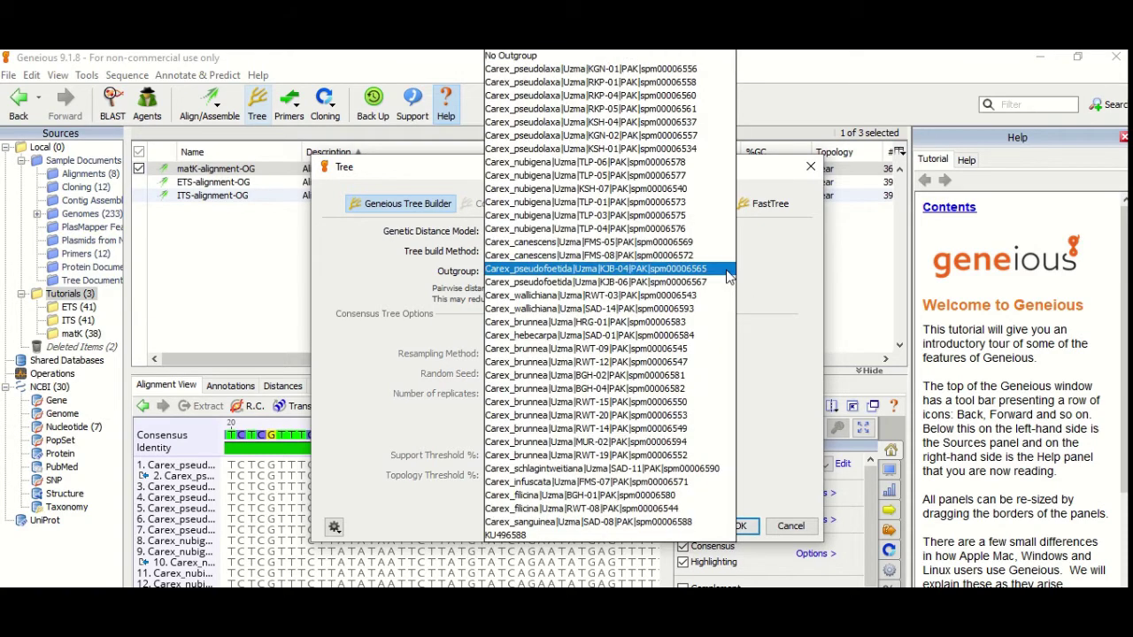
pyautogui.click(566, 534)
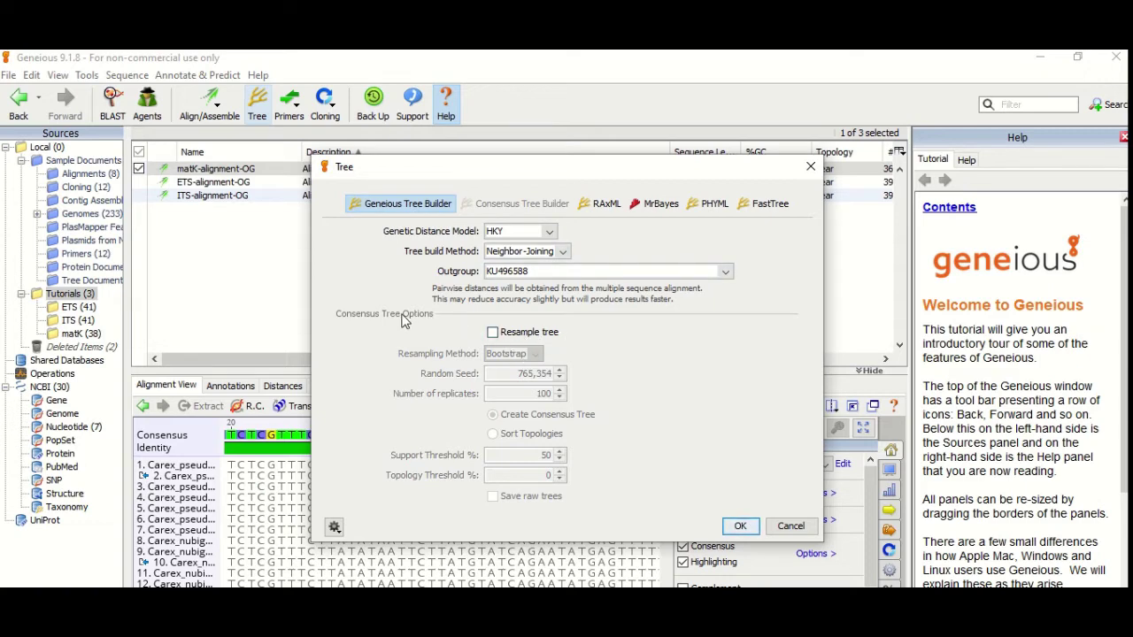
# Step: Enable bootstrap resampling with 500 replicates and build the matK consensus tree
pyautogui.click(495, 335)
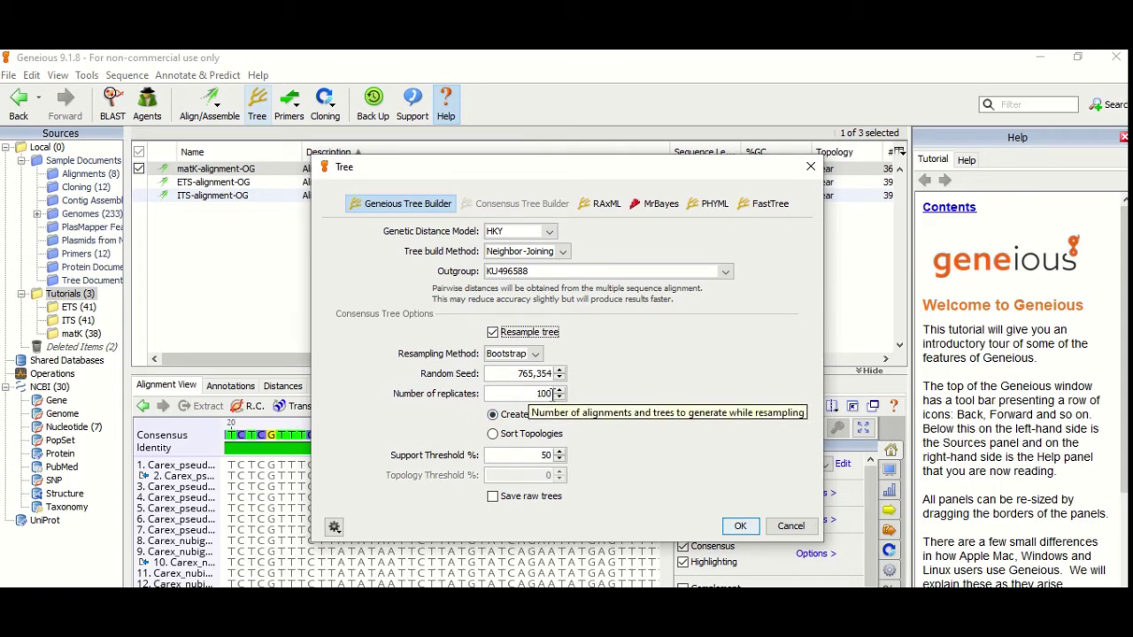
pyautogui.doubleClick(553, 394)
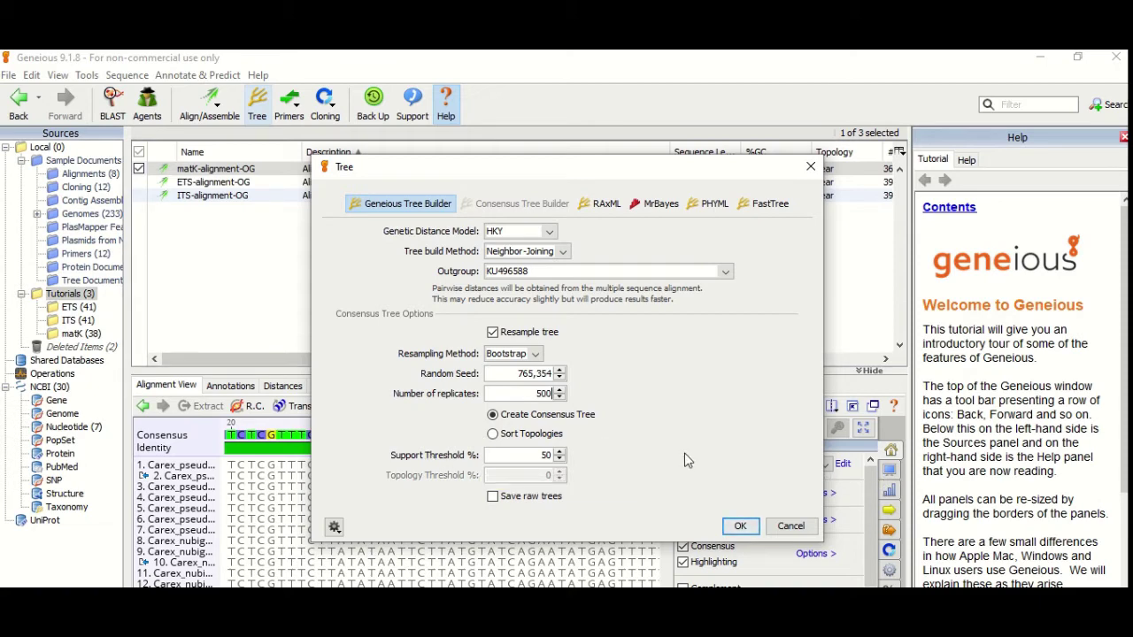
pyautogui.click(740, 528)
pyautogui.click(740, 528)
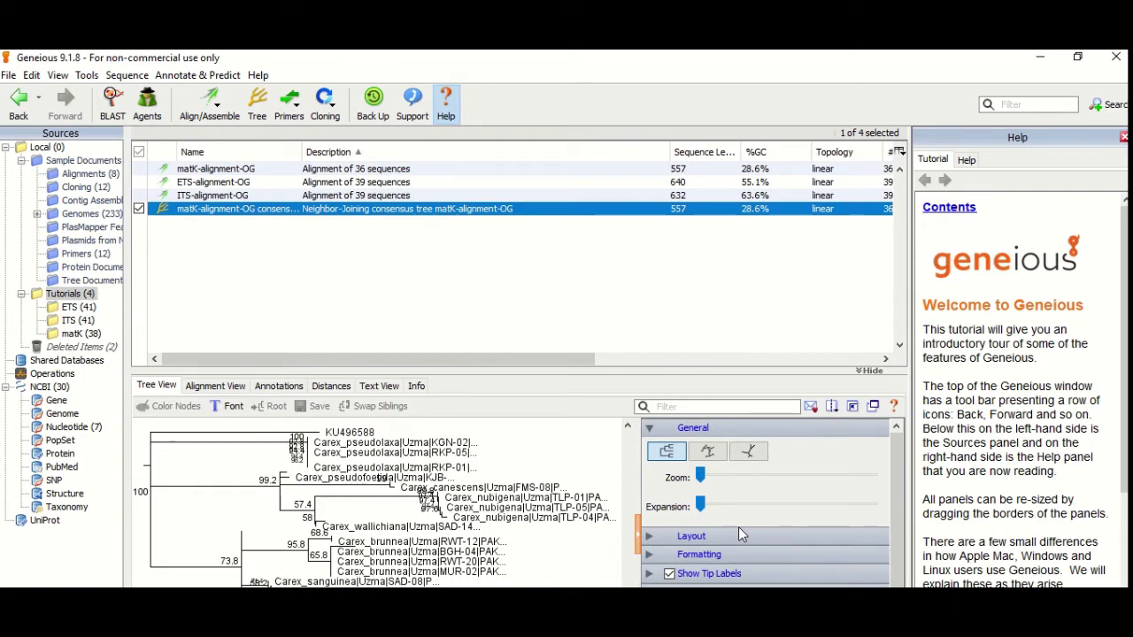
# Step: Examine the matK-alignment-OG consensus tree and its branch support in a separate window, and close the open document windows
pyautogui.click(873, 407)
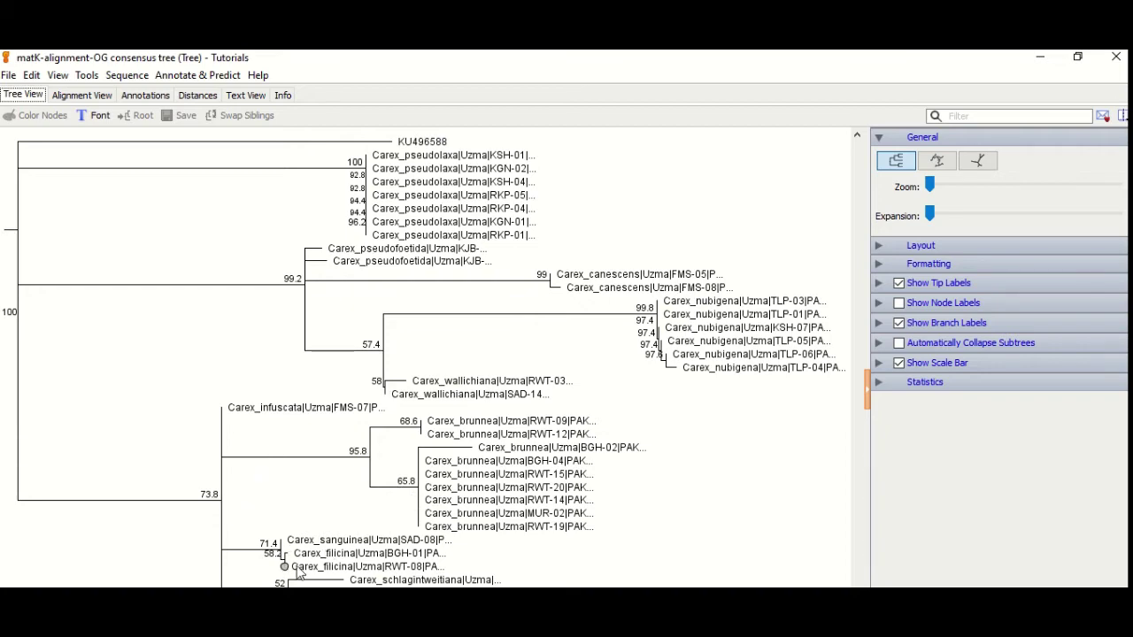
pyautogui.click(1115, 57)
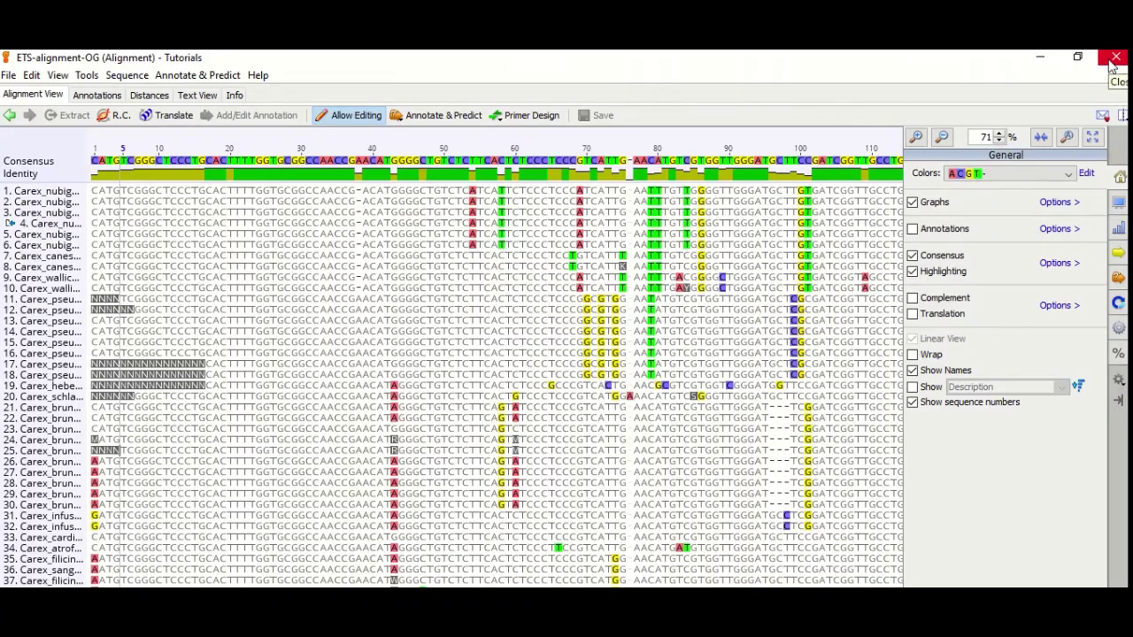
pyautogui.click(1116, 57)
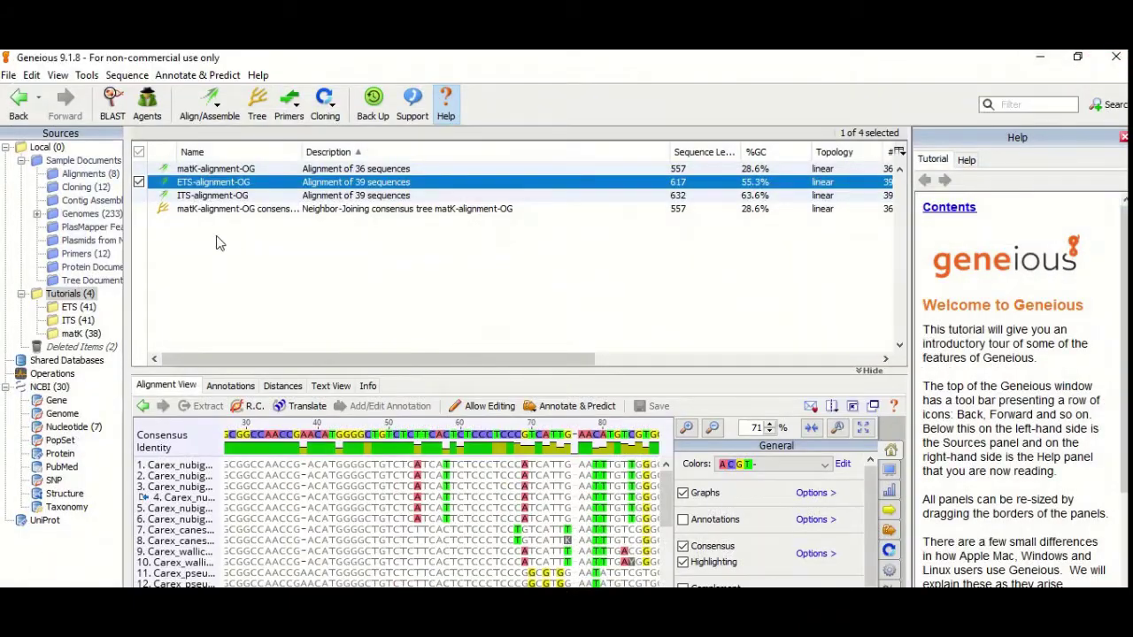
# Step: Set up a RAxML tree for ETS-alignment-OG with the GTR GAMMA nucleotide model
pyautogui.click(139, 184)
pyautogui.click(139, 183)
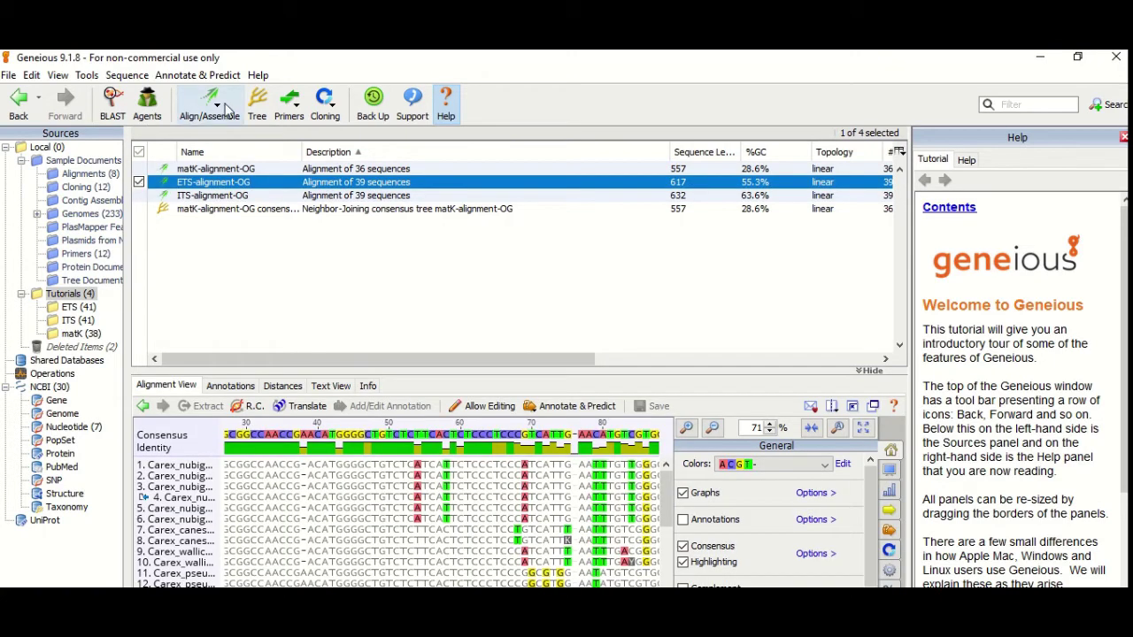
pyautogui.click(256, 111)
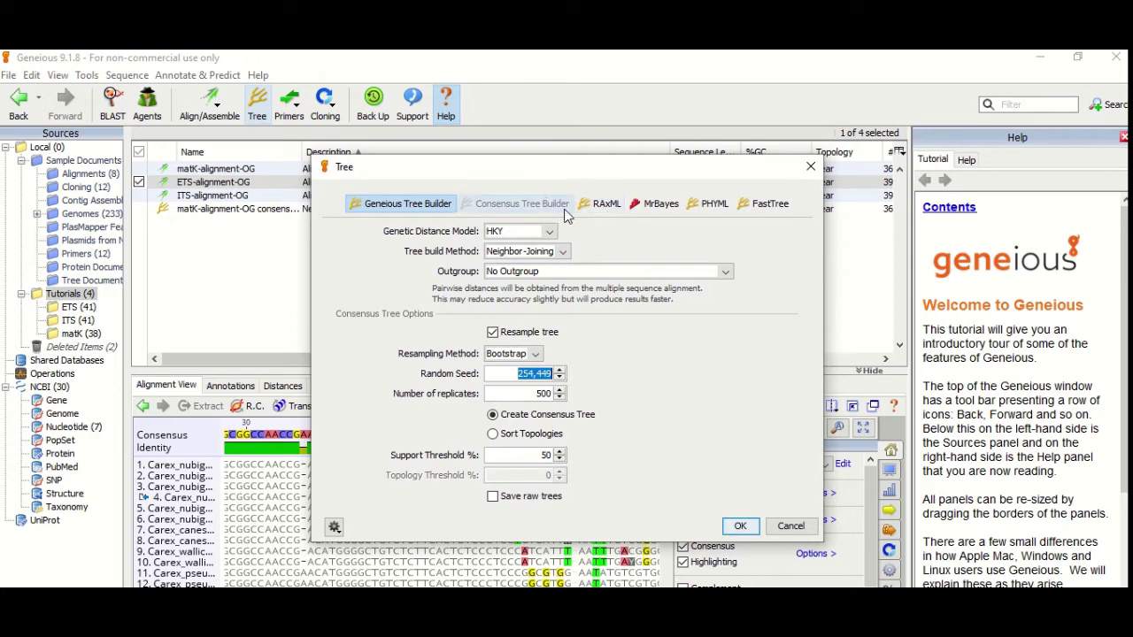
pyautogui.click(600, 209)
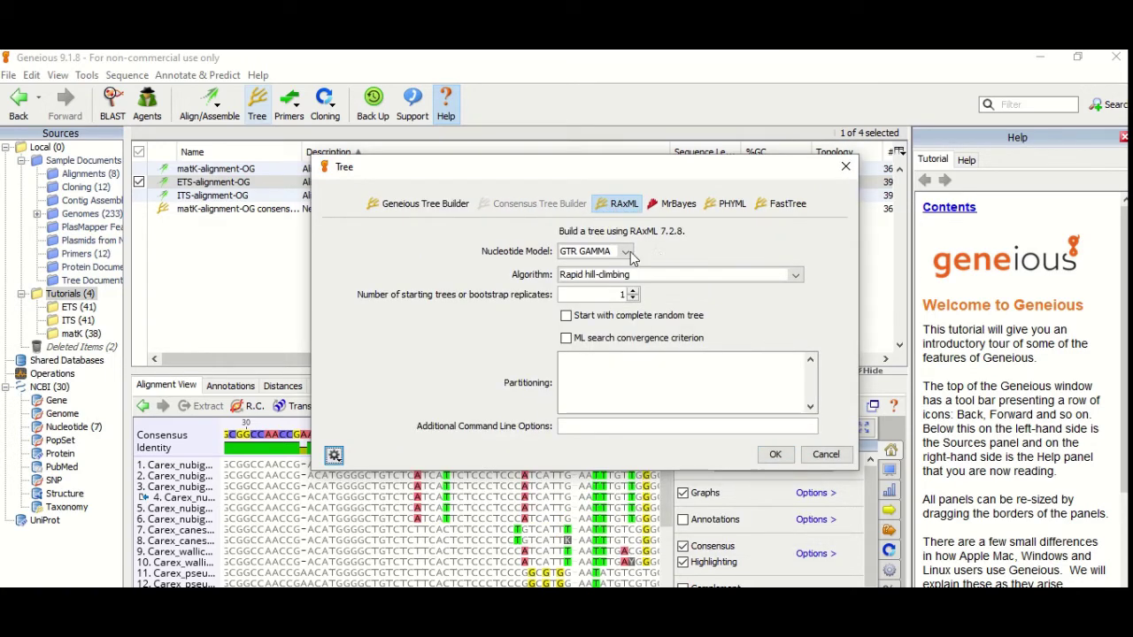
pyautogui.click(626, 253)
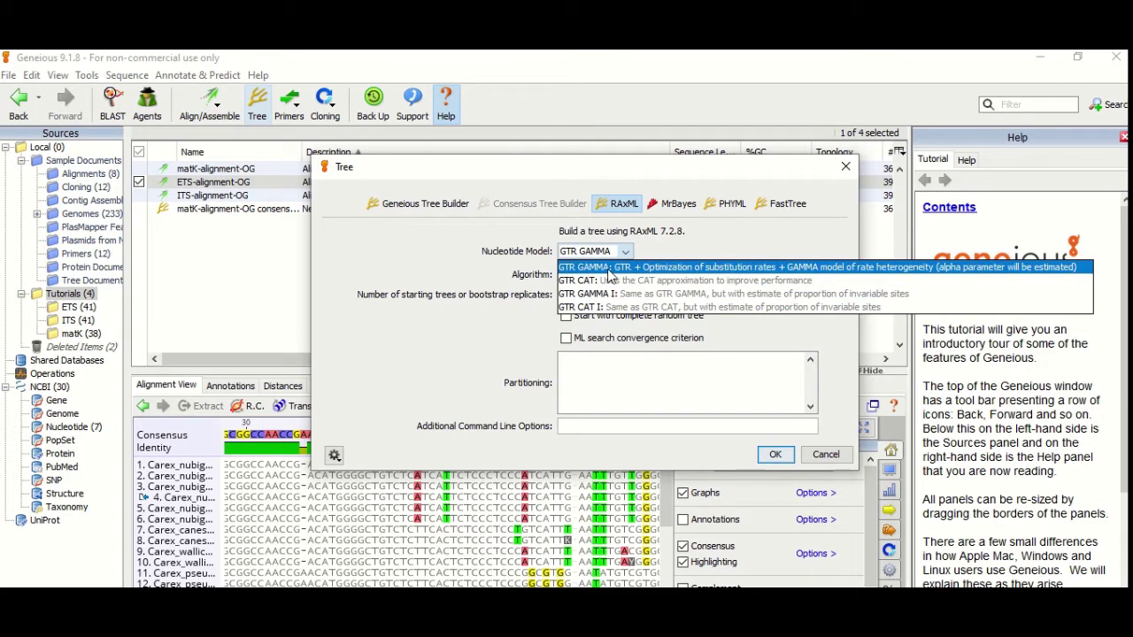
pyautogui.click(609, 271)
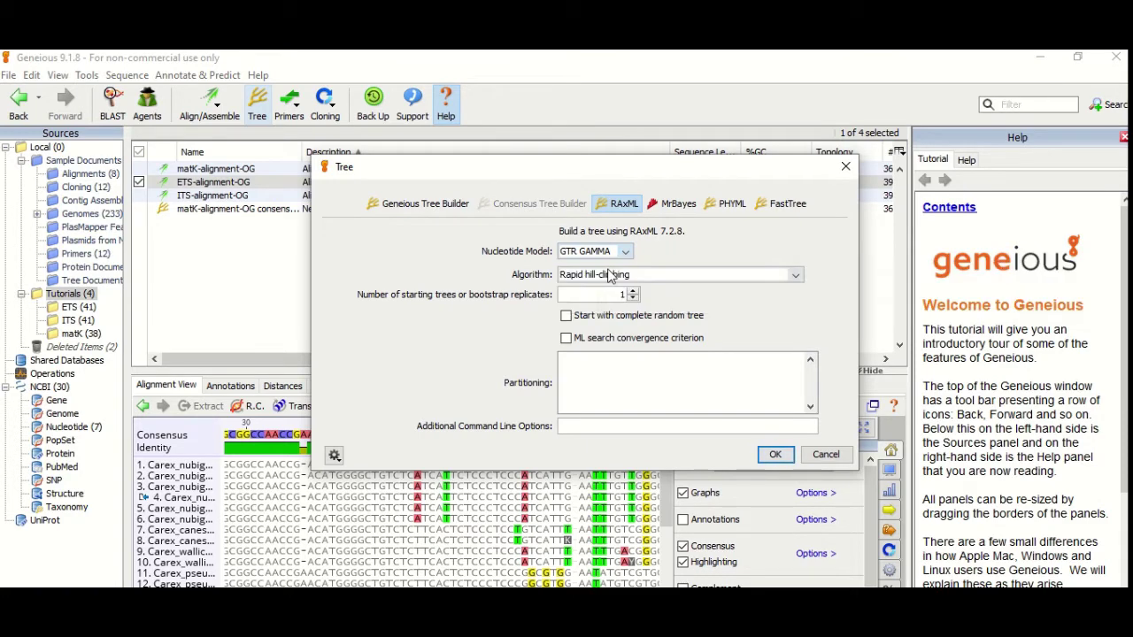
# Step: Run RAxML with Rapid Bootstrapping and search for best-scoring ML tree, using 500 bootstrap replicates
pyautogui.click(796, 275)
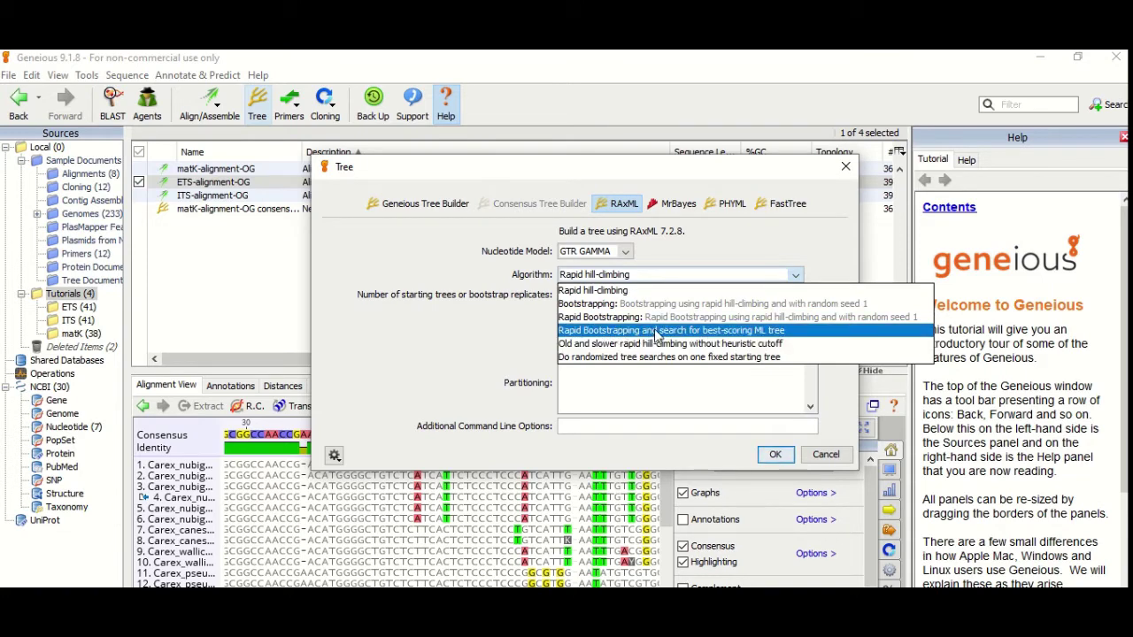
pyautogui.click(682, 333)
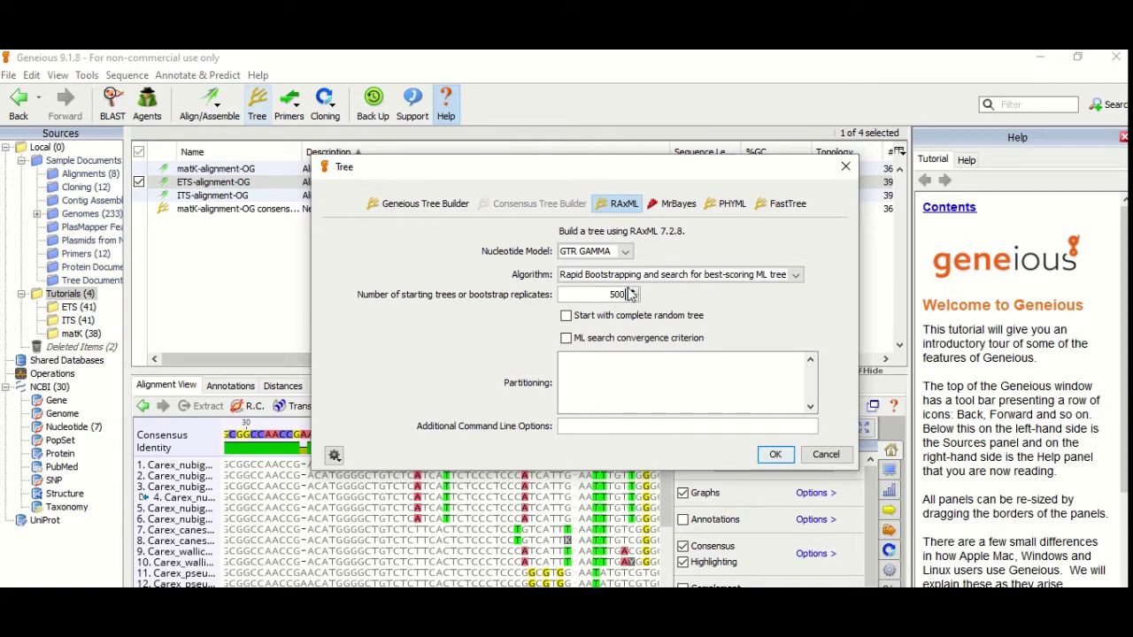
pyautogui.moveTo(791, 376)
pyautogui.moveTo(657, 352)
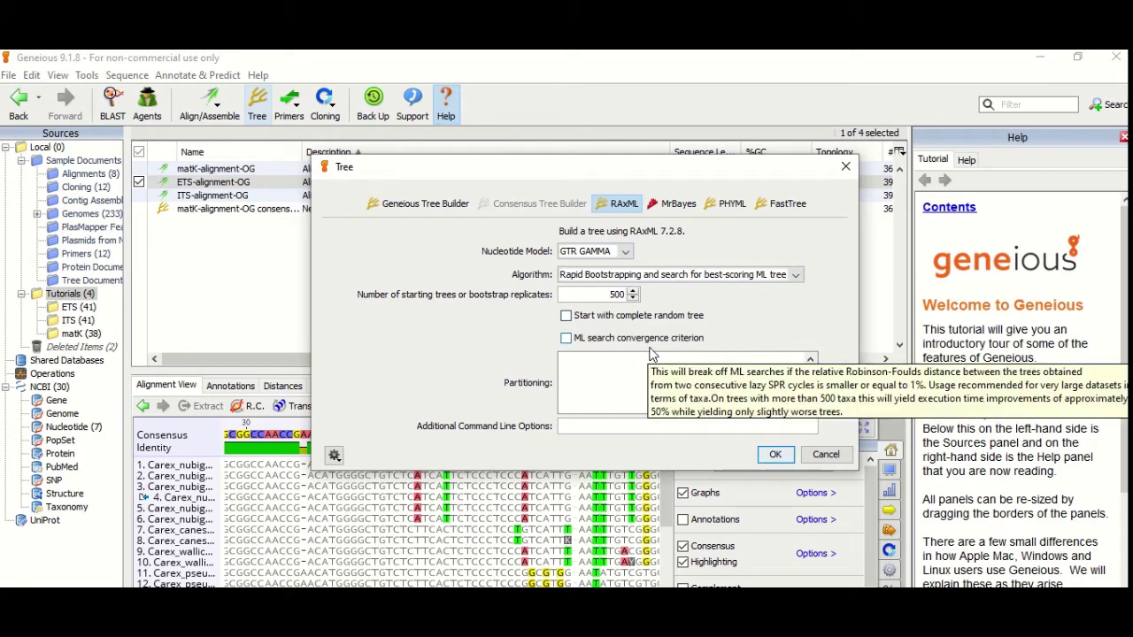
pyautogui.click(774, 456)
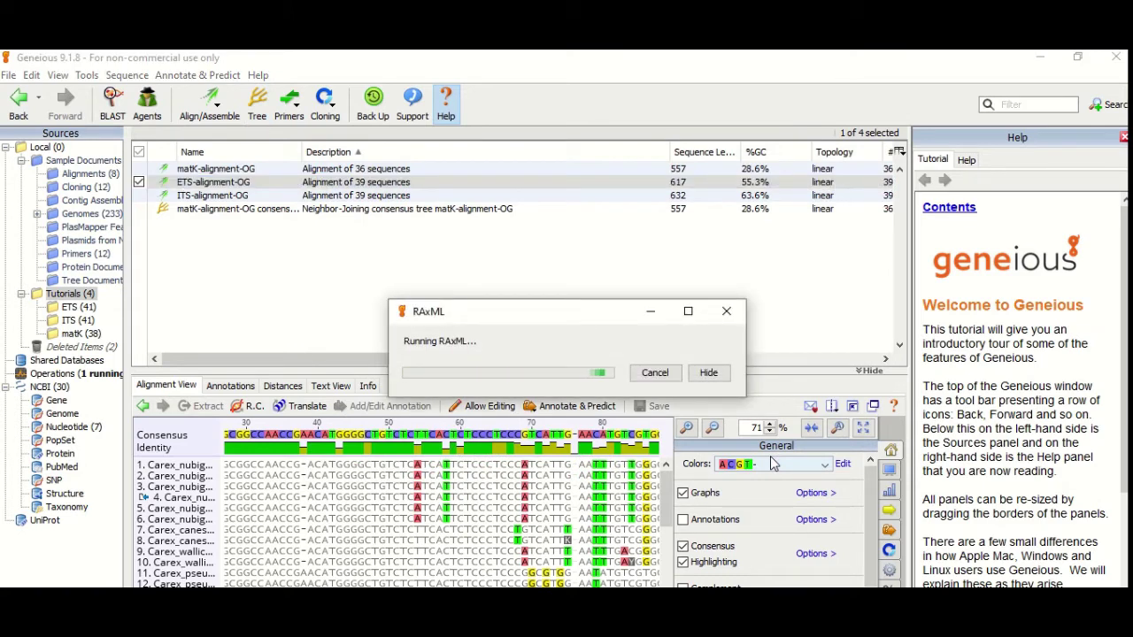
# Step: Widen the Name column to fit the full document names and preview the two ETS-alignment-OG RAxML results
pyautogui.moveTo(651, 313); pyautogui.dragTo(531, 286)
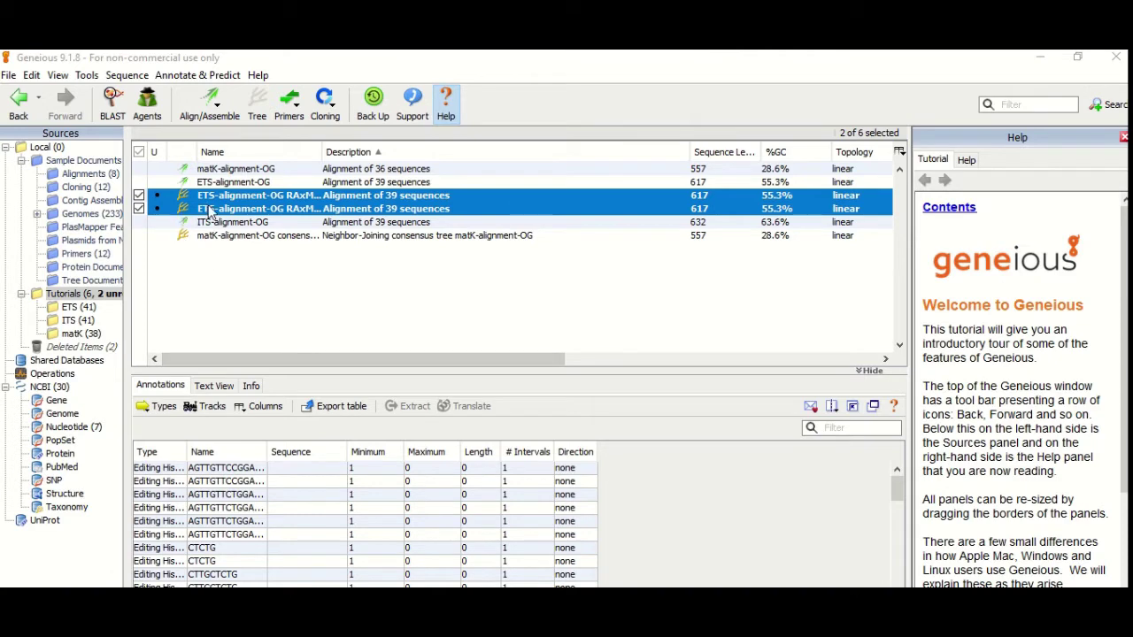
pyautogui.click(250, 197)
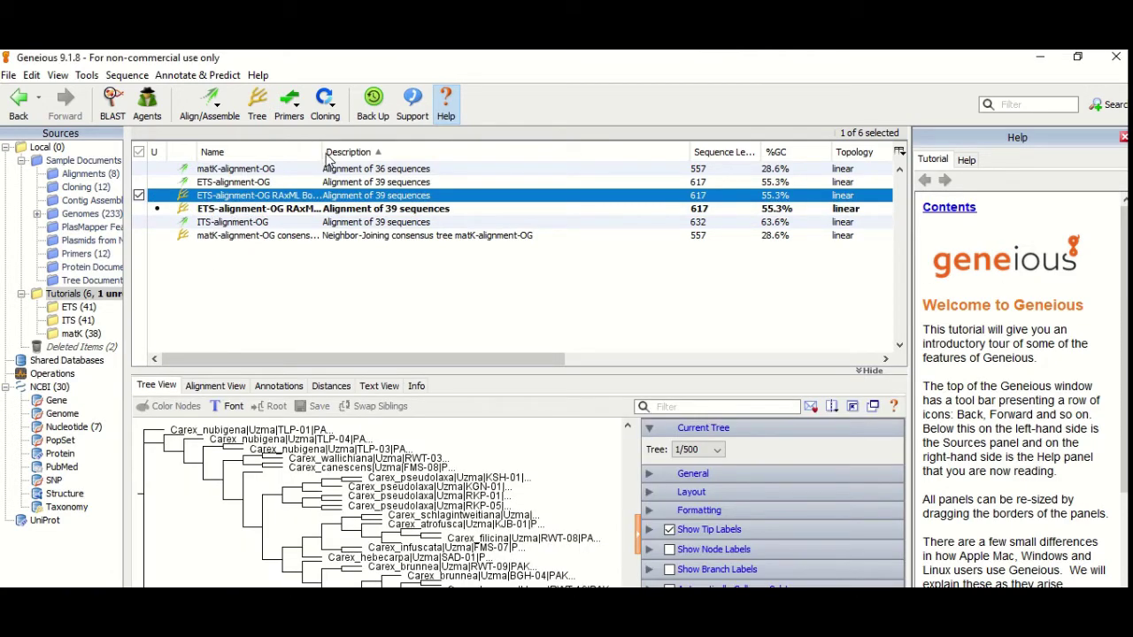
pyautogui.moveTo(328, 158); pyautogui.dragTo(338, 158)
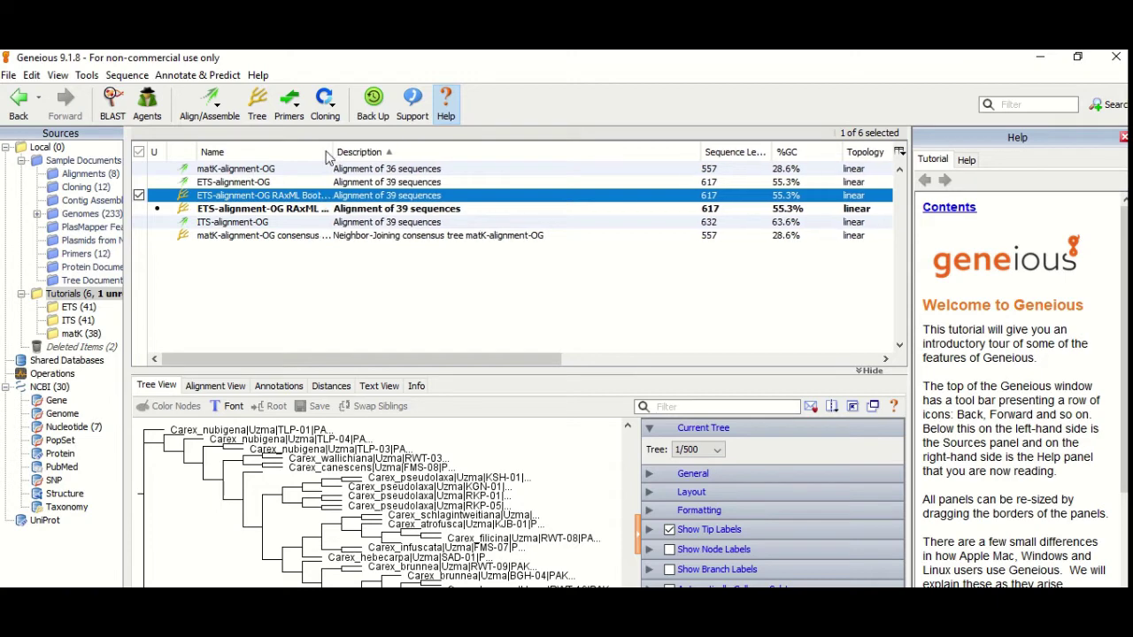
pyautogui.click(248, 210)
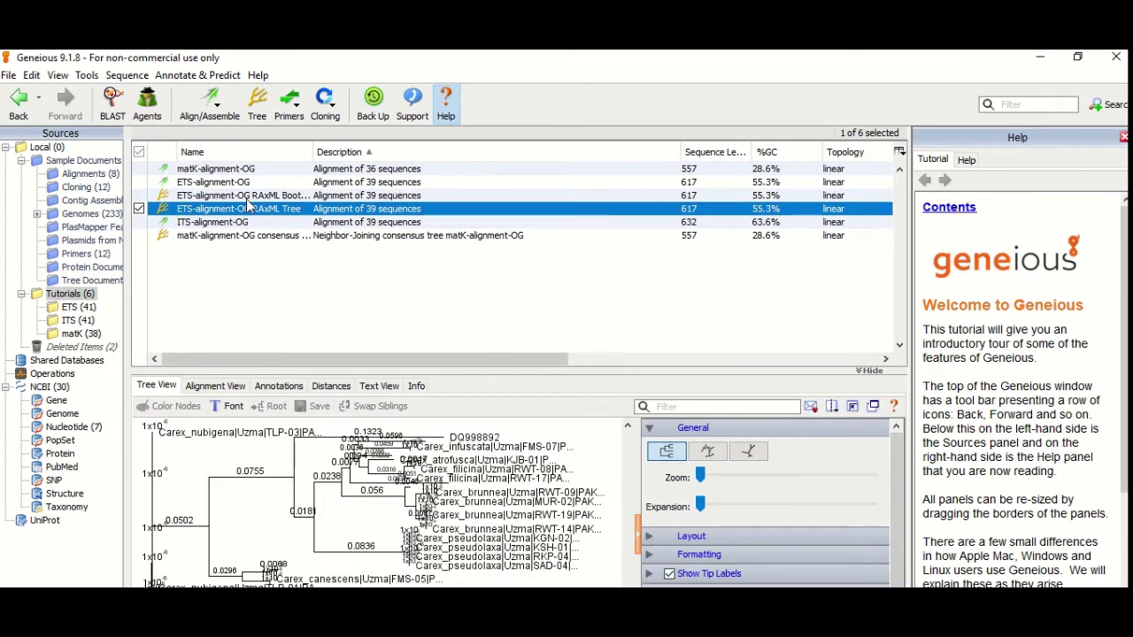
pyautogui.click(251, 197)
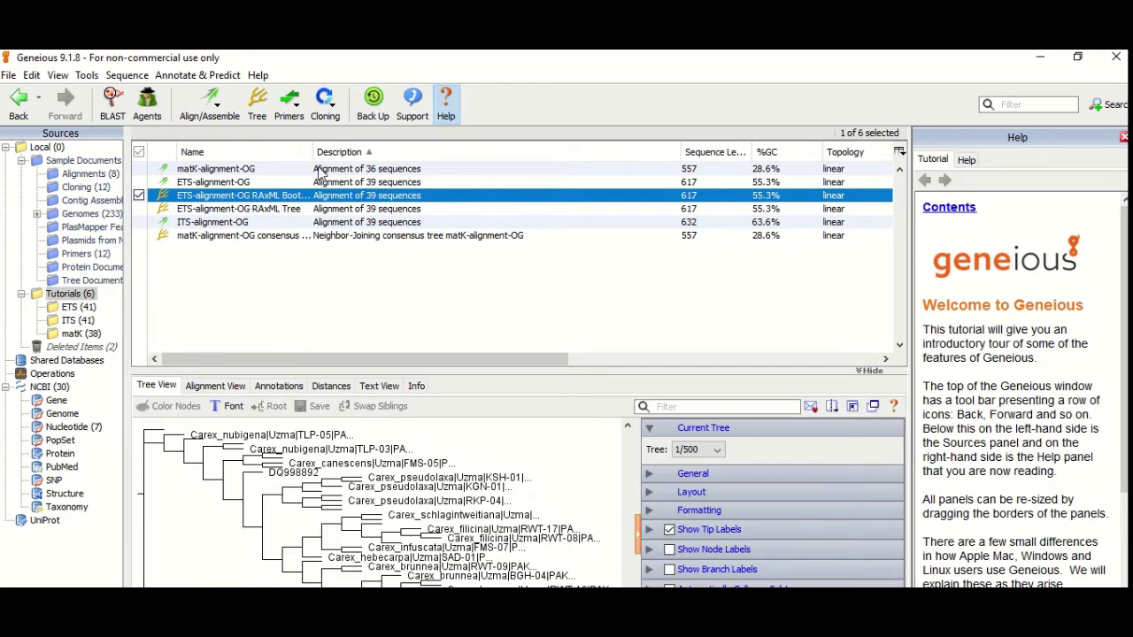
pyautogui.moveTo(312, 153); pyautogui.dragTo(406, 152)
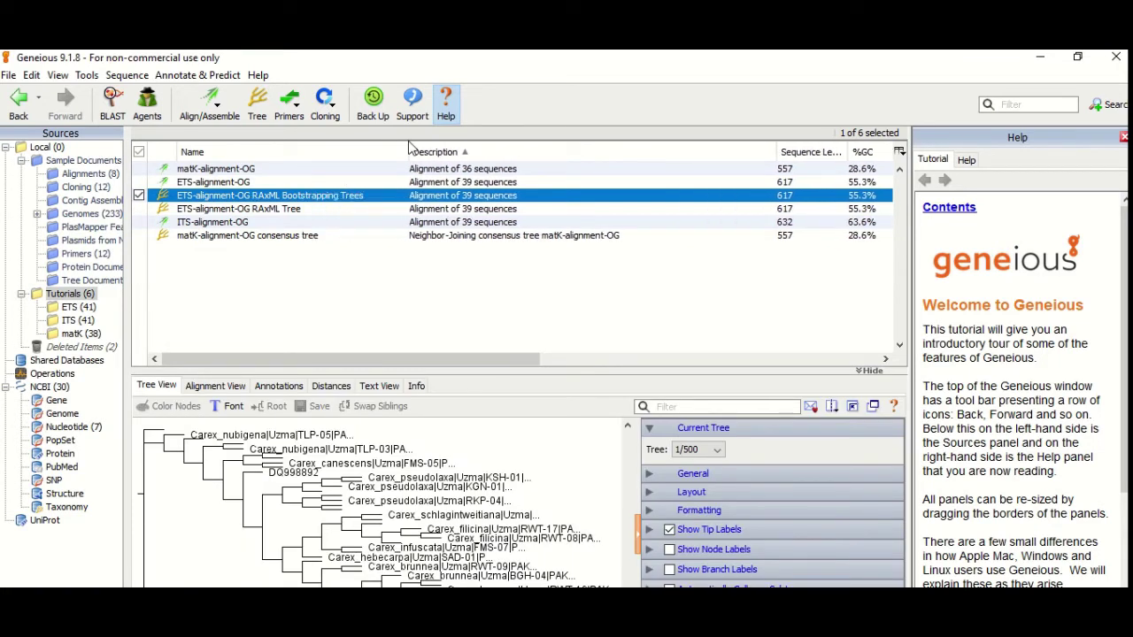
pyautogui.click(297, 213)
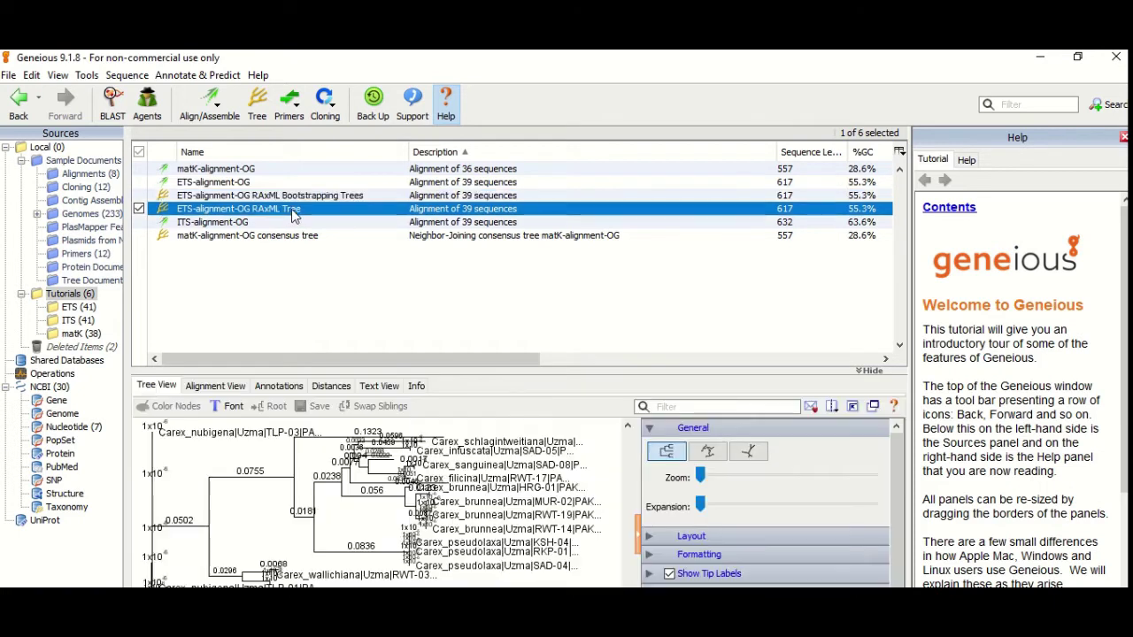
# Step: Open the ETS-alignment-OG RAxML Tree in a separate window and root it on the DQ998892 outgroup
pyautogui.click(873, 407)
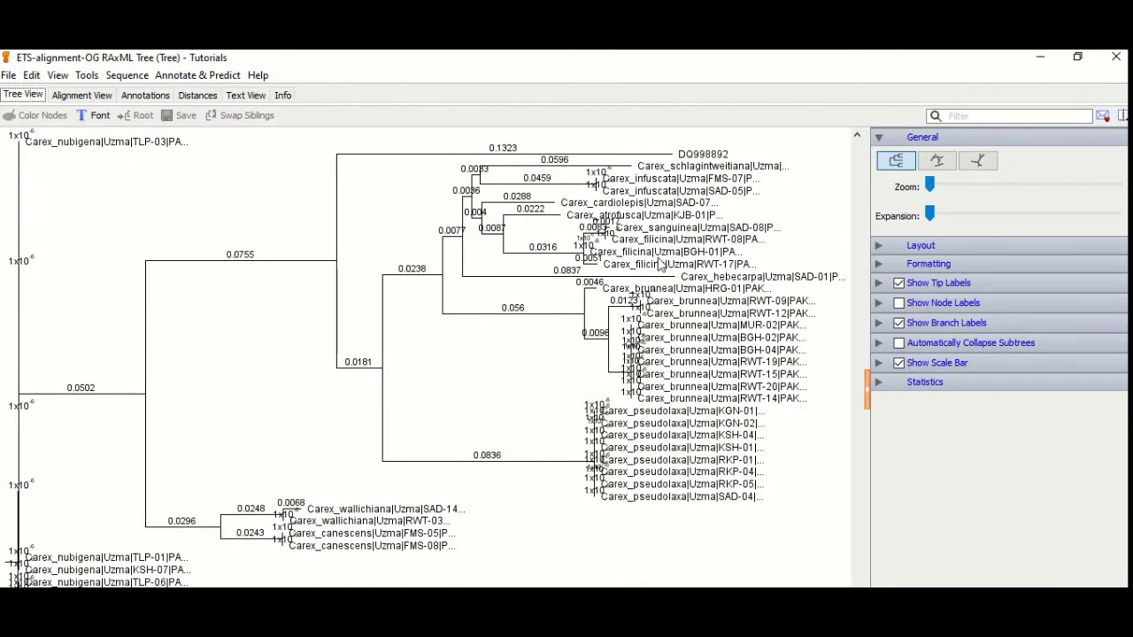
pyautogui.click(672, 155)
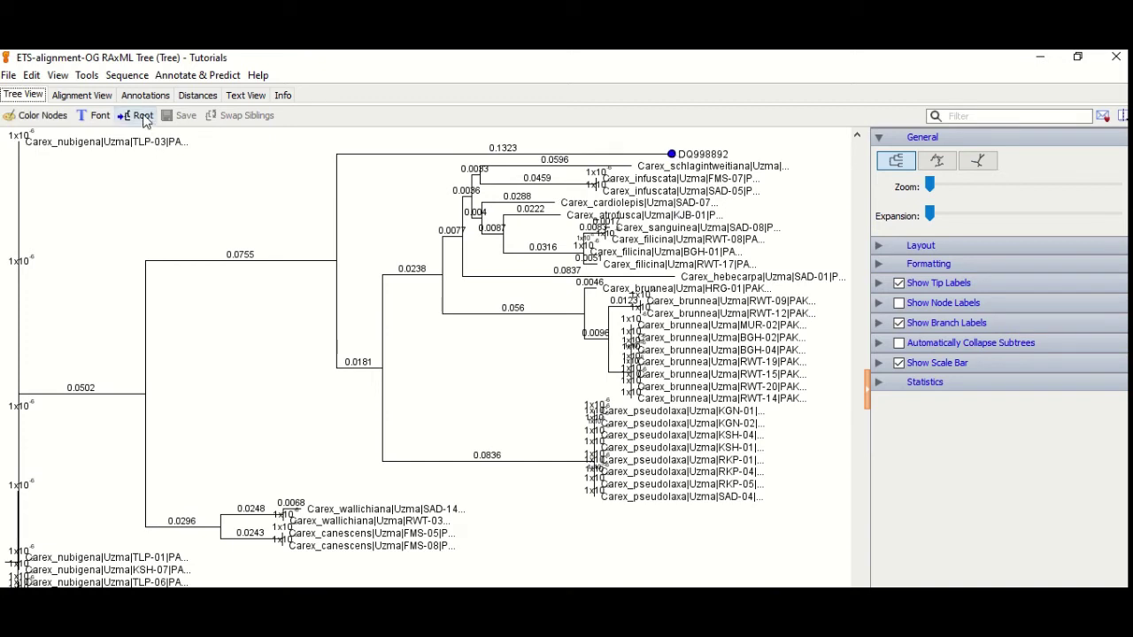
pyautogui.click(139, 116)
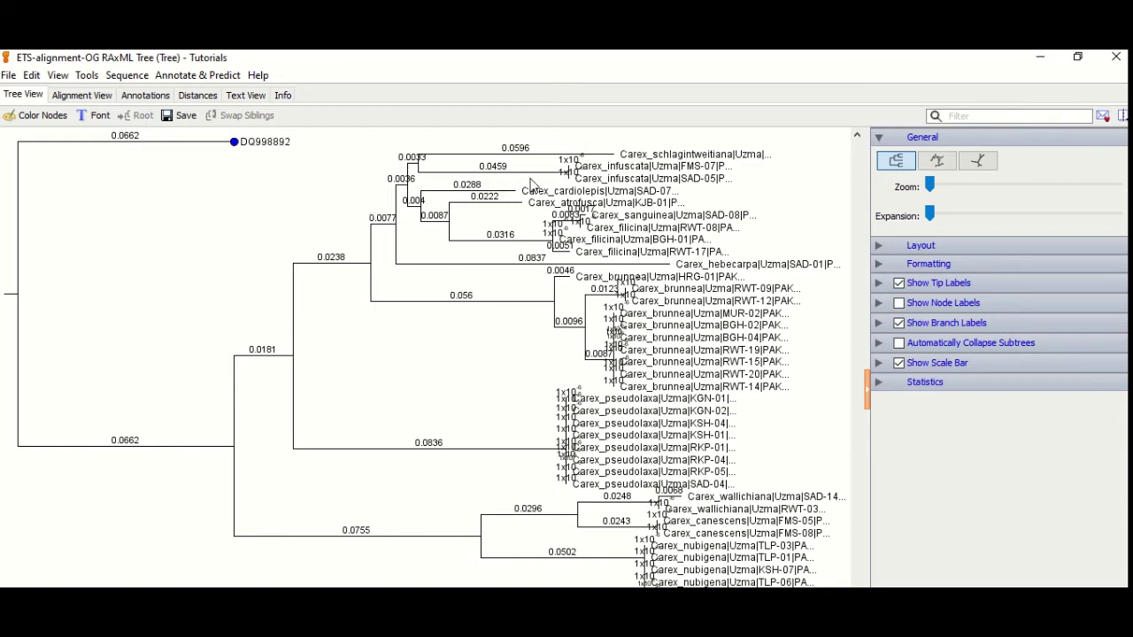
# Step: Set the ETS RAxML tree's branch labels to display Bootstrap Support %
pyautogui.click(879, 324)
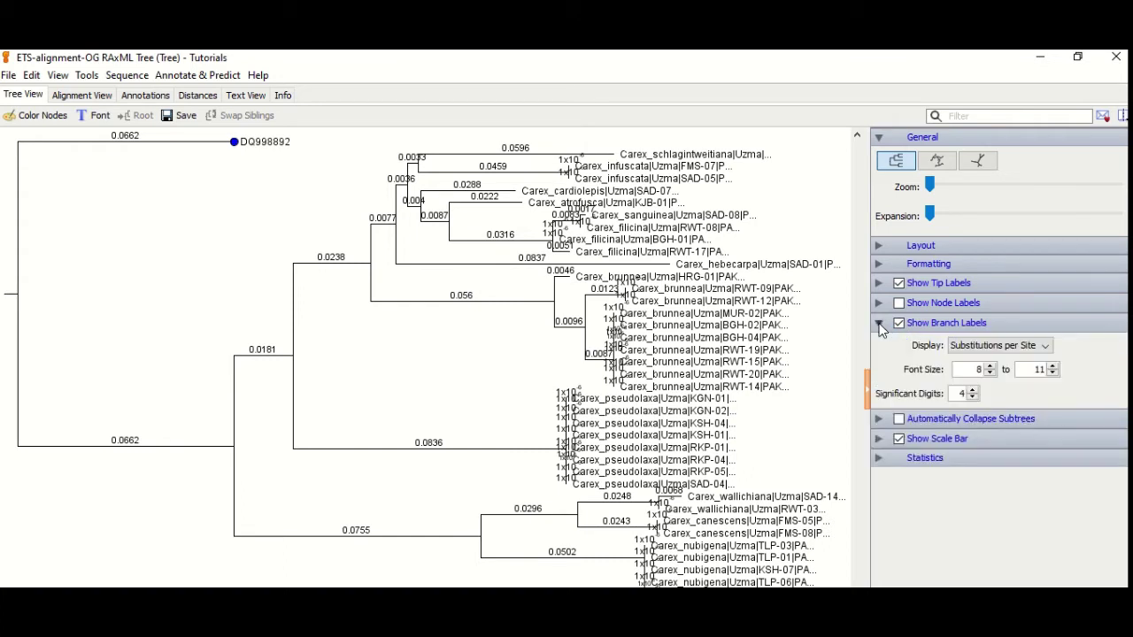
pyautogui.click(1045, 347)
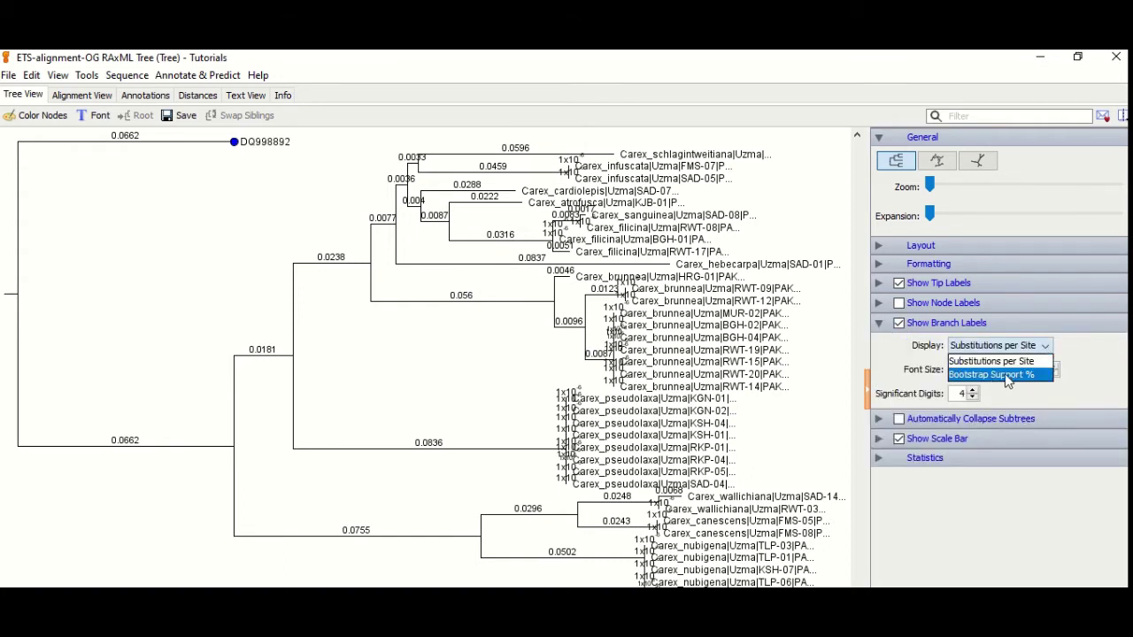
pyautogui.click(1023, 374)
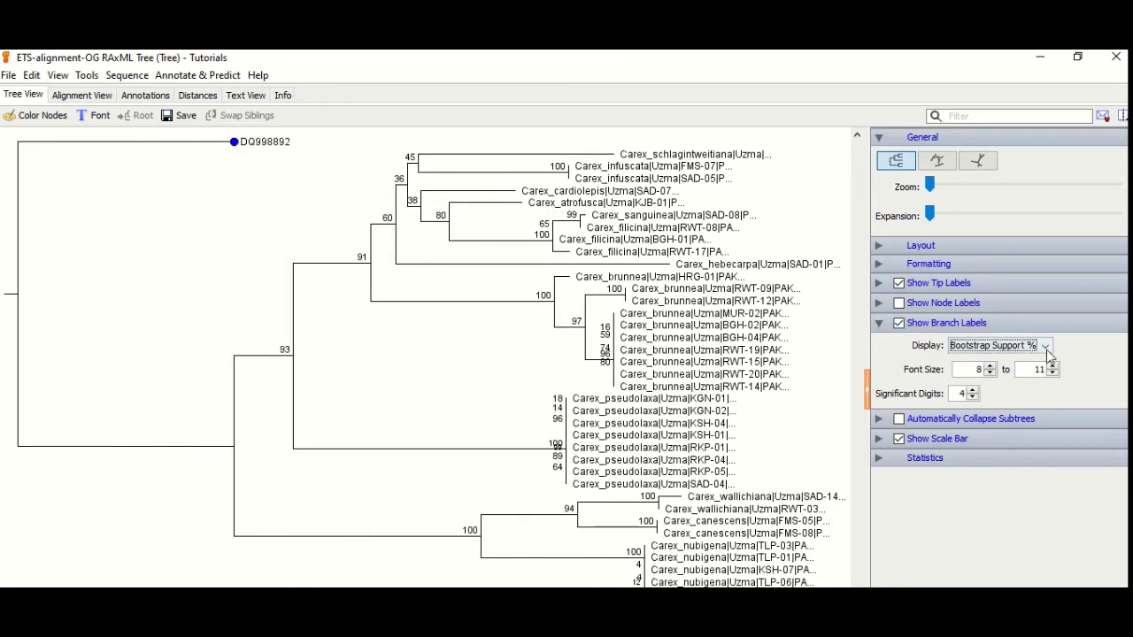
pyautogui.click(879, 324)
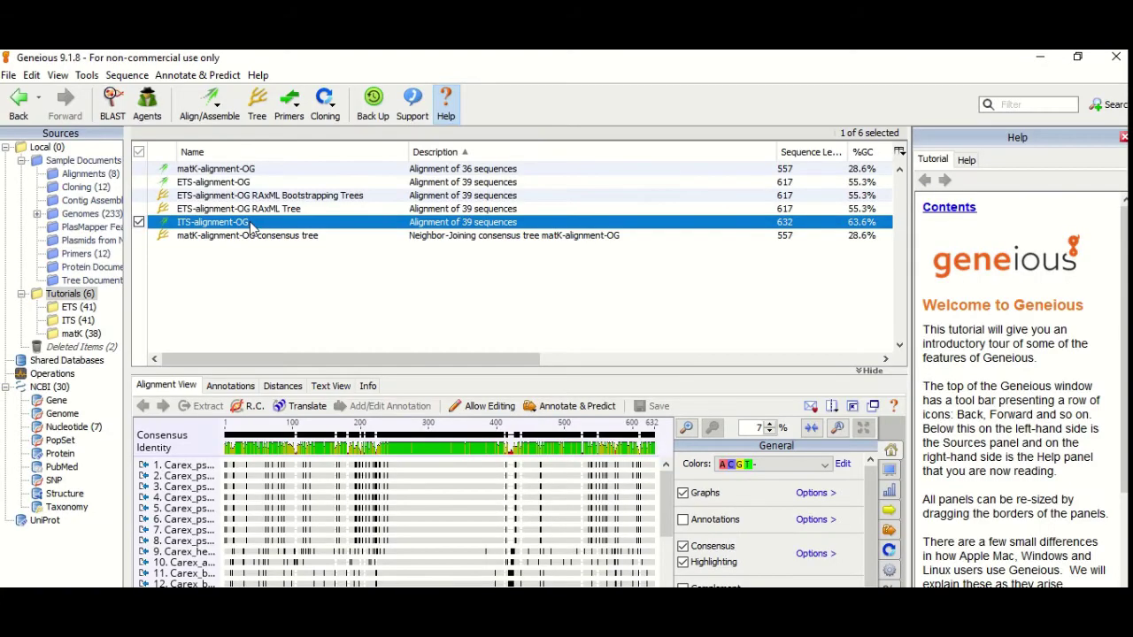
# Step: Run RAxML on ITS-alignment-OG with GTR GAMMA, Rapid Bootstrapping and search for best-scoring ML tree, and 500 replicates
pyautogui.doubleClick(251, 222)
pyautogui.click(139, 222)
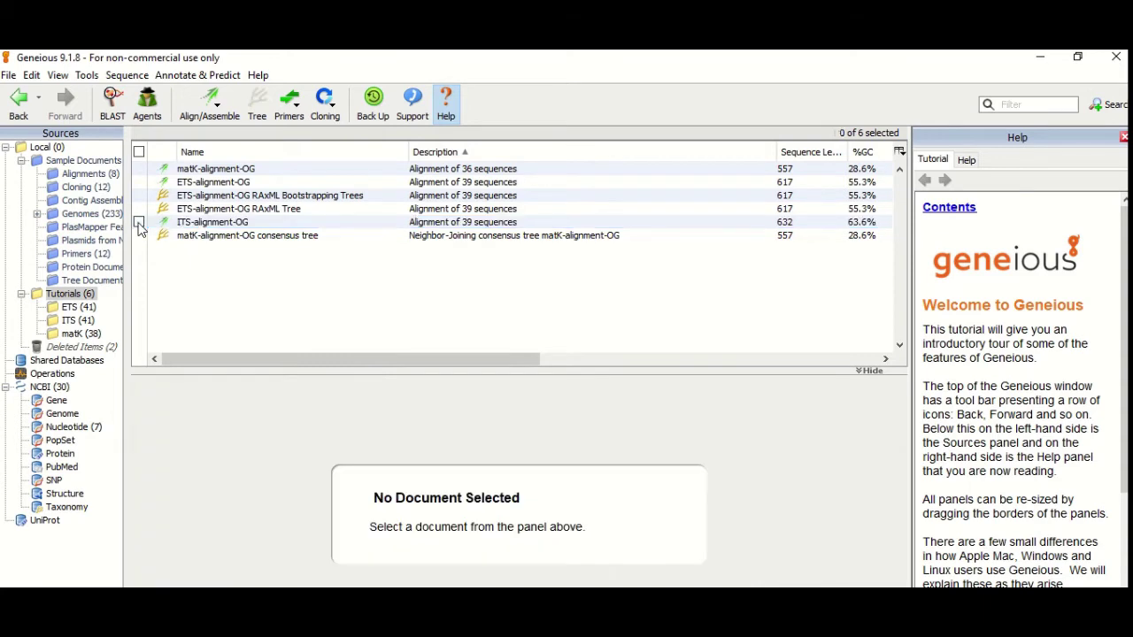
pyautogui.click(139, 222)
pyautogui.click(259, 104)
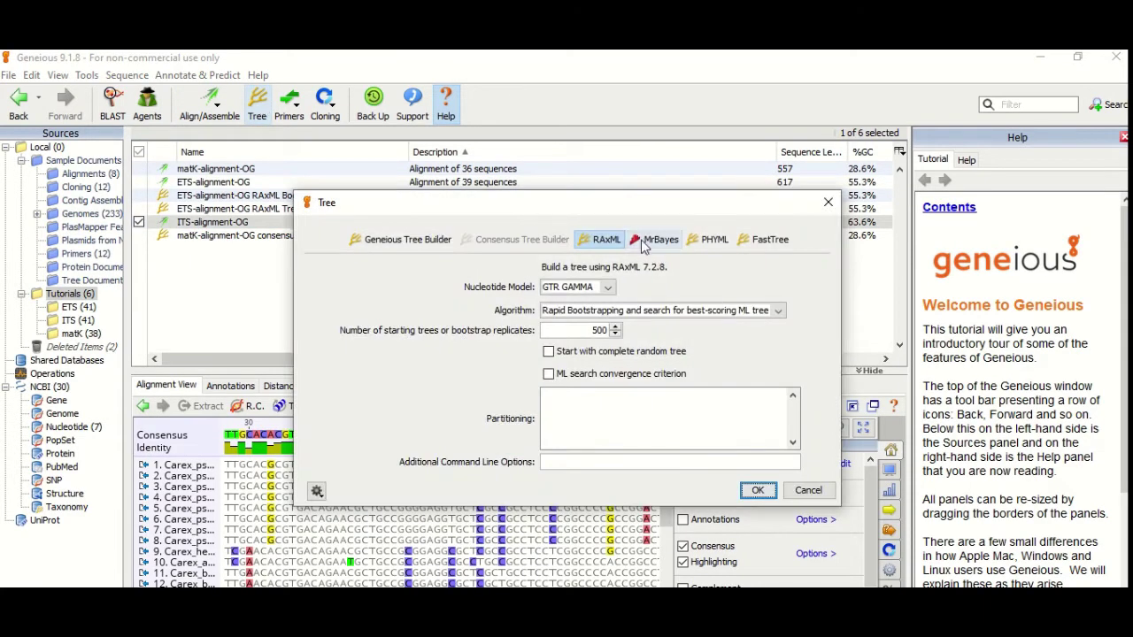
pyautogui.click(609, 287)
pyautogui.click(608, 288)
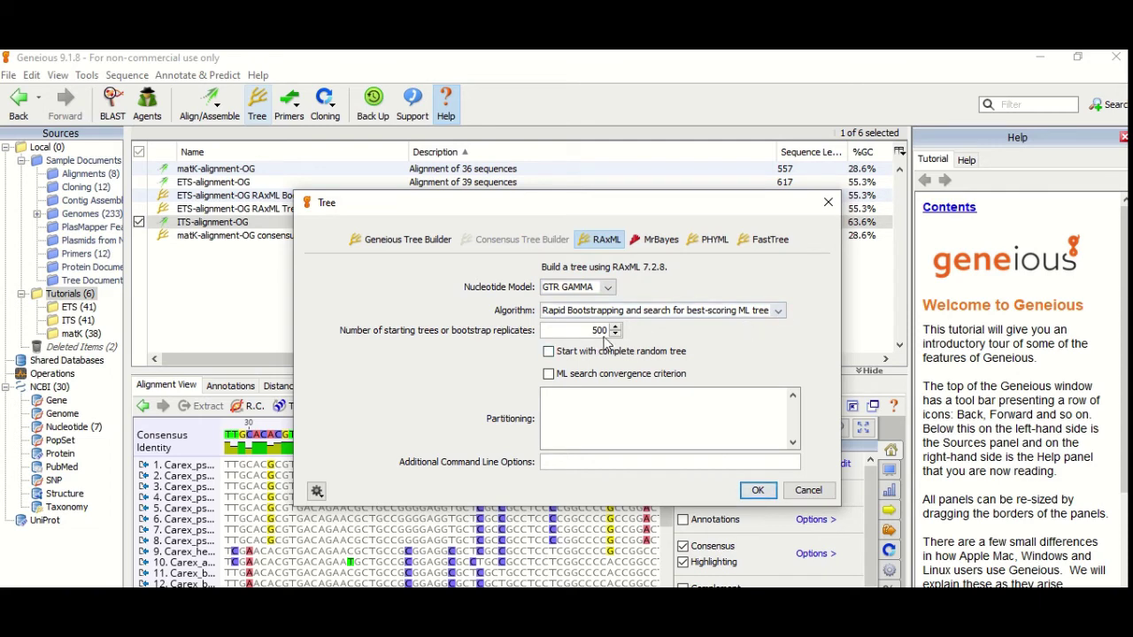
pyautogui.click(757, 492)
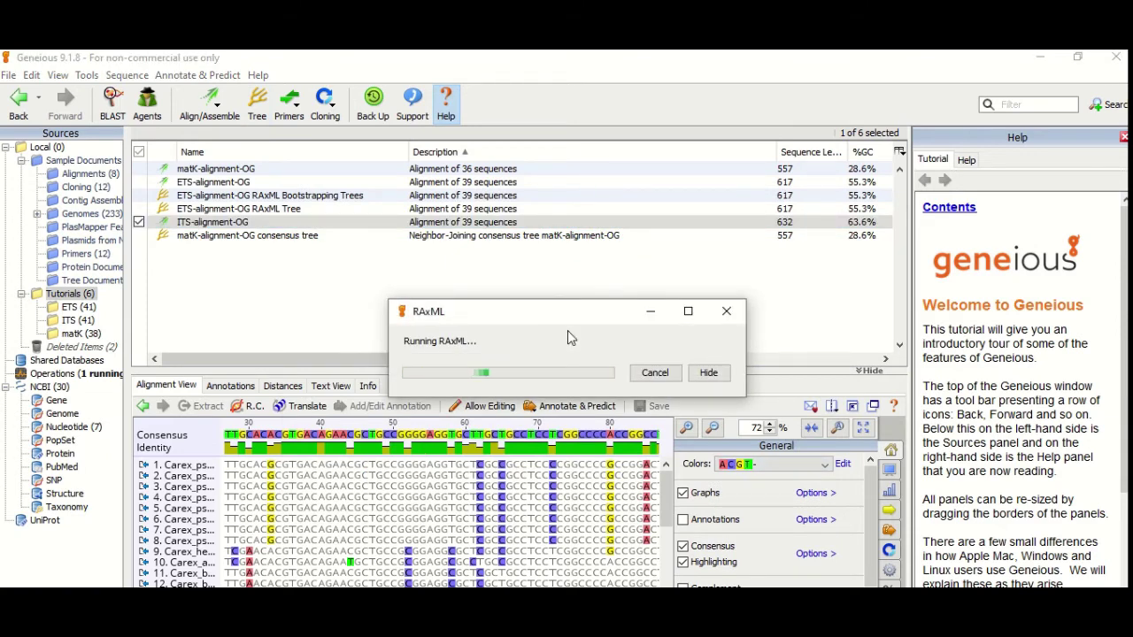
pyautogui.click(209, 295)
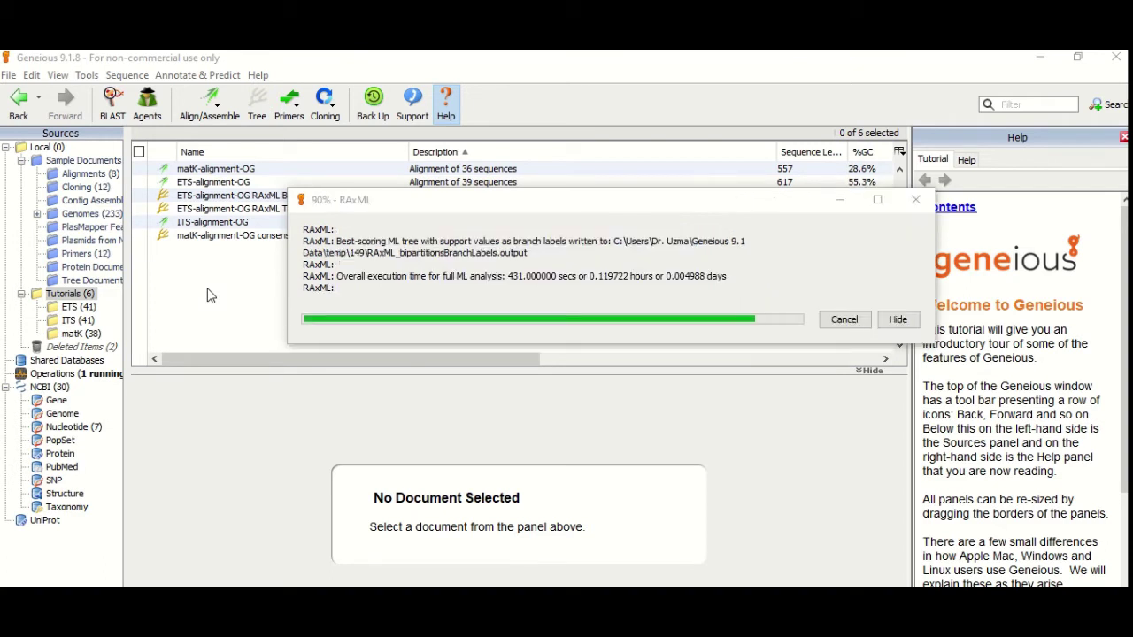
# Step: Root the ITS-alignment-OG RAxML Tree on the DQ998946 outgroup in its own window, save it and close the window
pyautogui.doubleClick(266, 249)
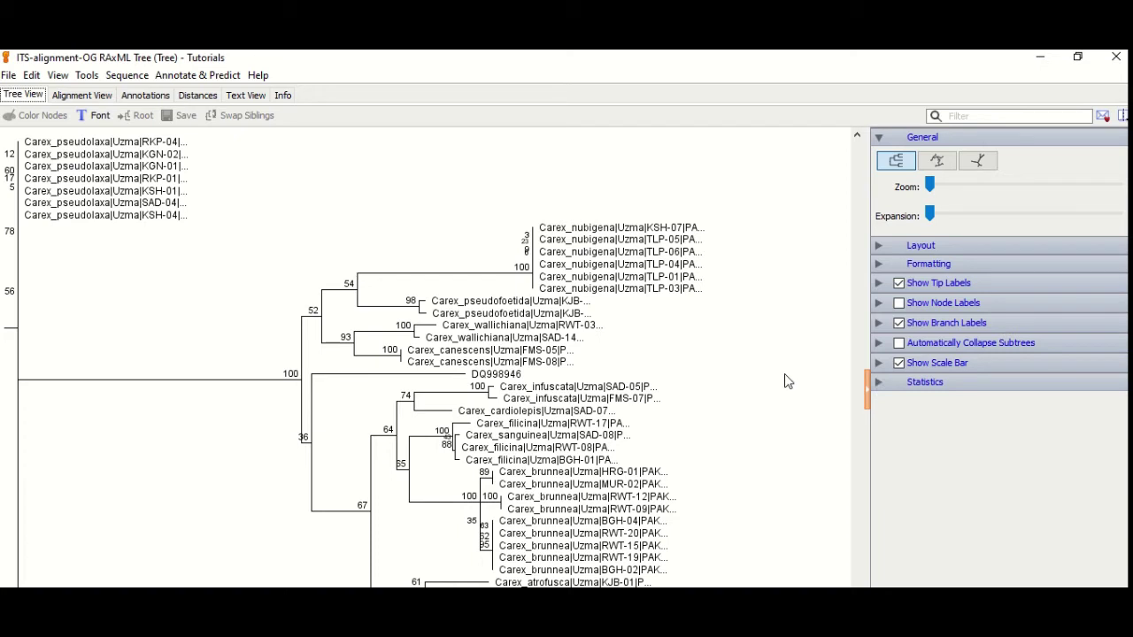
pyautogui.click(464, 376)
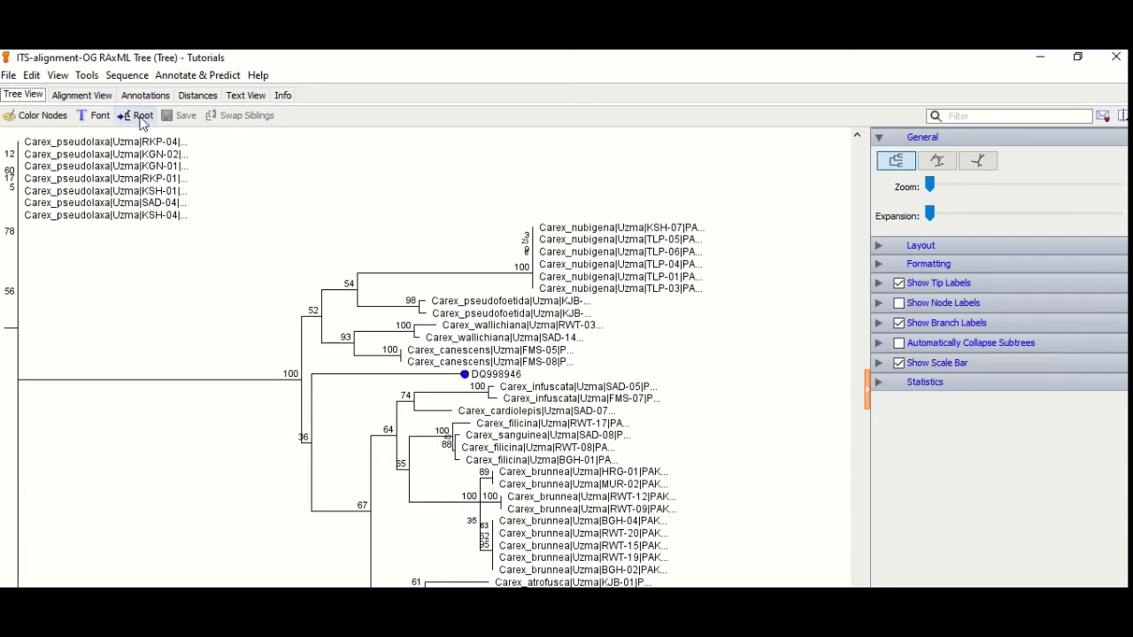
pyautogui.click(142, 116)
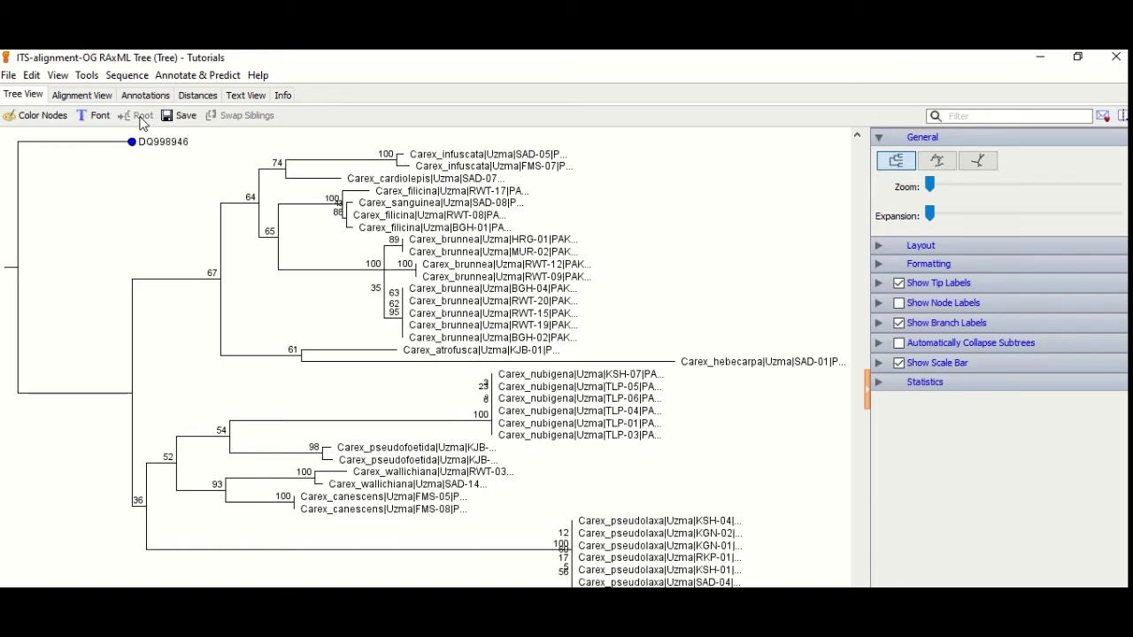
pyautogui.click(185, 116)
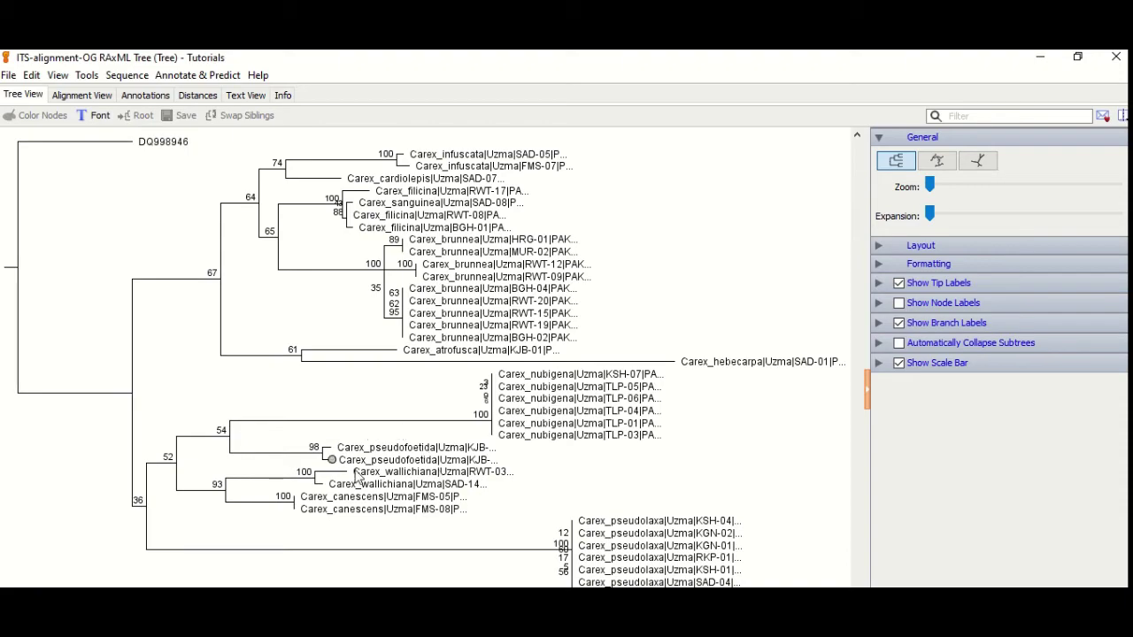
pyautogui.click(1116, 58)
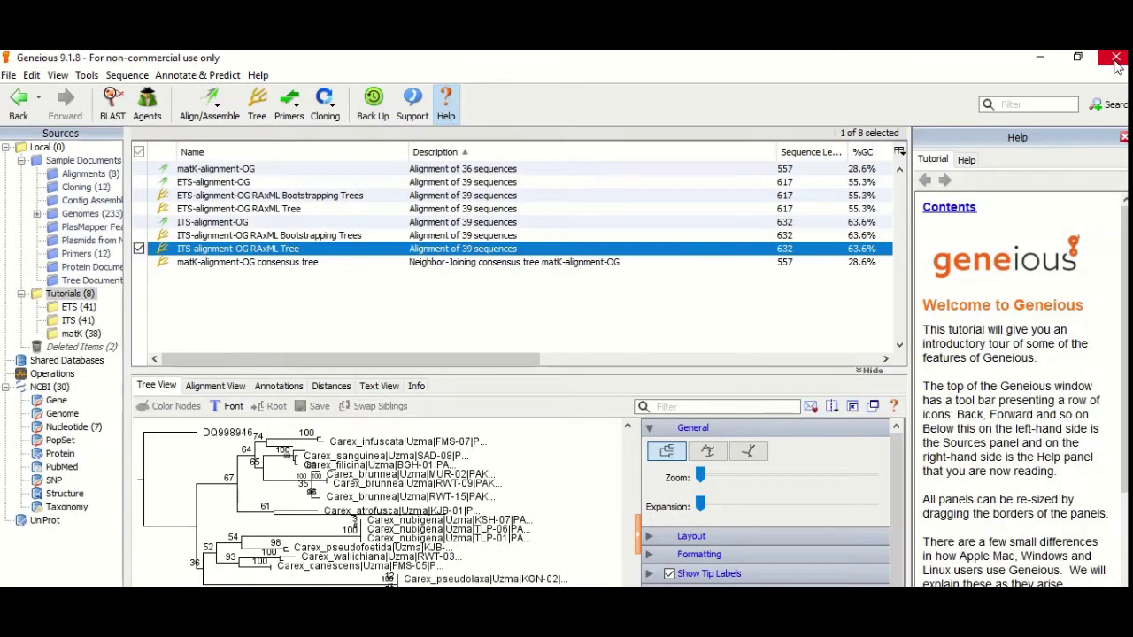
# Step: Run RAxML on matK-alignment-OG with GTR GAMMA, Rapid Bootstrapping and search for best-scoring ML tree, and 500 replicates
pyautogui.click(254, 170)
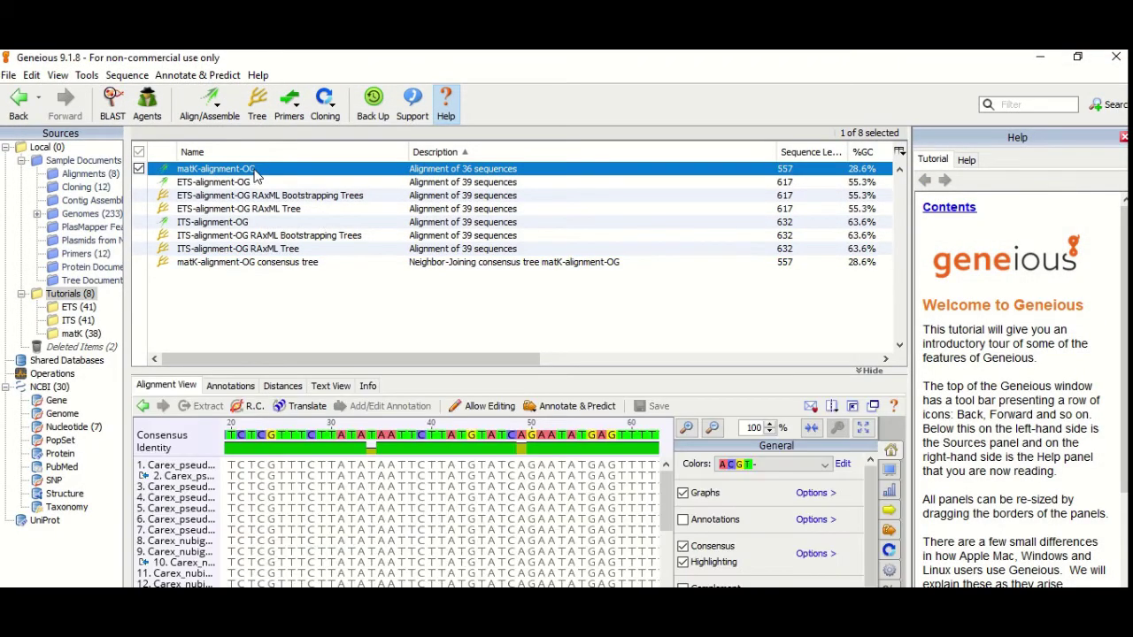
pyautogui.click(256, 107)
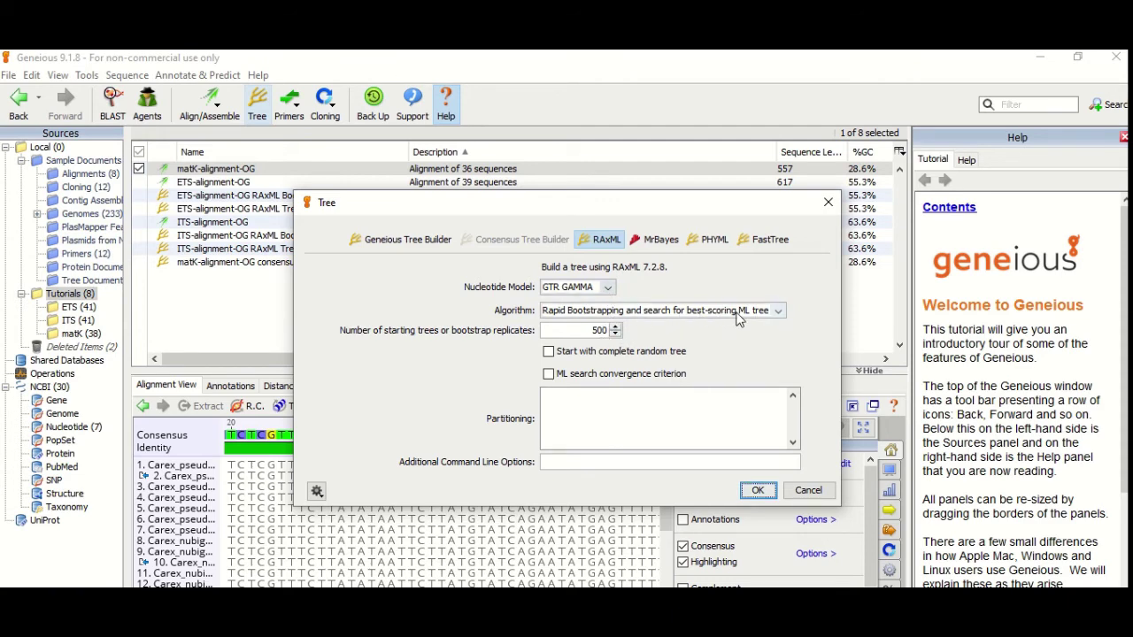
pyautogui.click(759, 493)
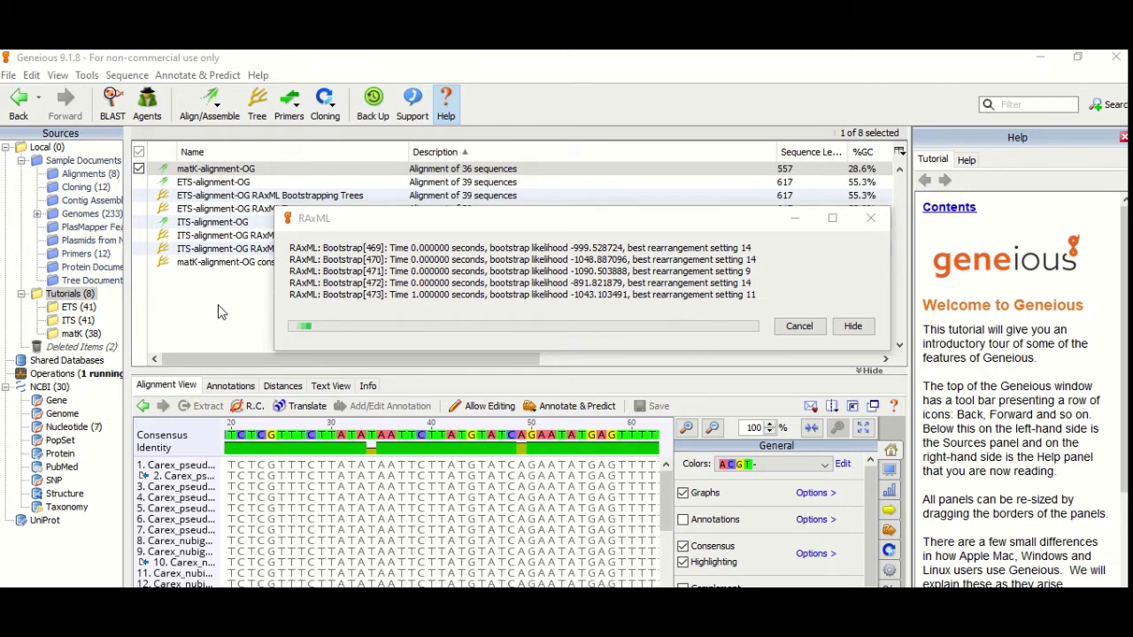
# Step: Open the matK-alignment-OG RAxML Tree in its own window, root it on the KU496588 outgroup and save it
pyautogui.click(288, 187)
pyautogui.click(330, 194)
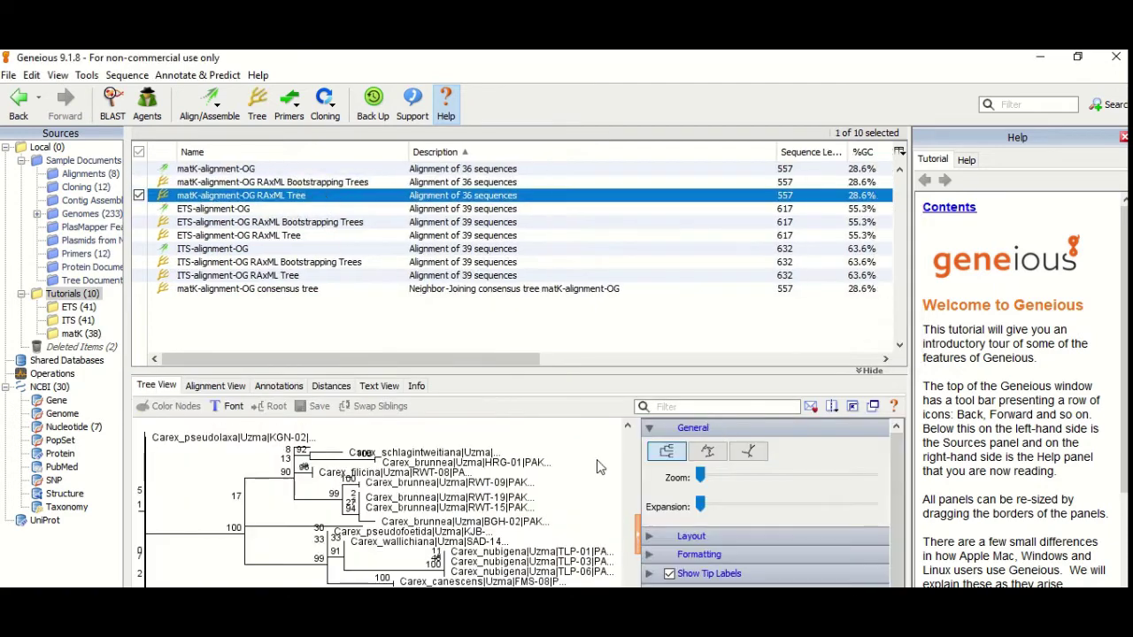
pyautogui.doubleClick(329, 195)
pyautogui.click(496, 394)
pyautogui.click(137, 115)
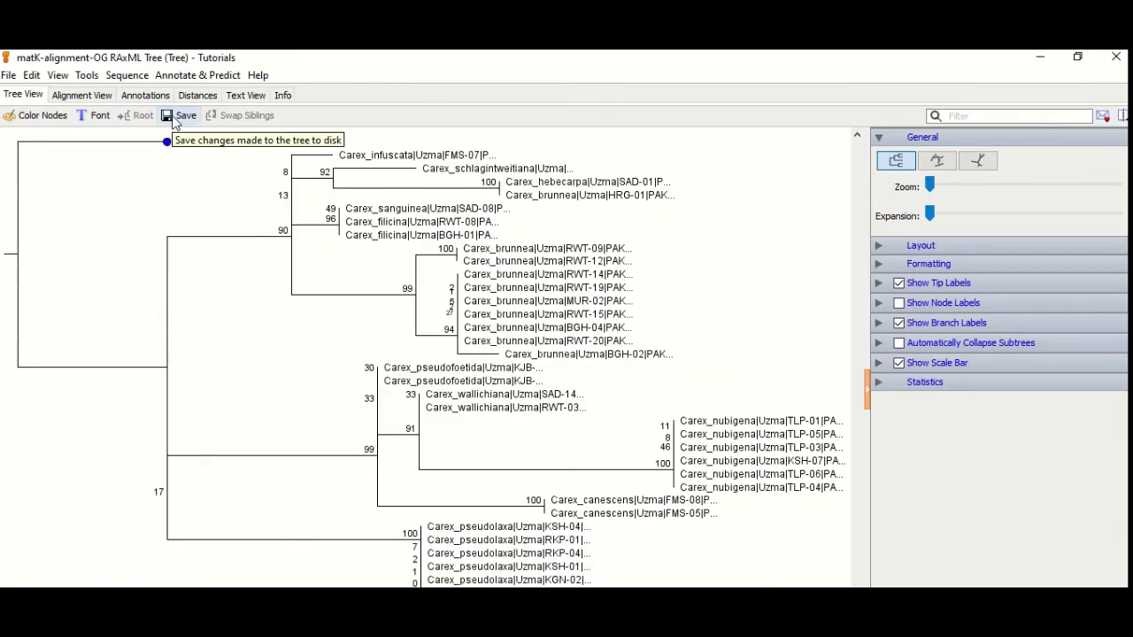
pyautogui.click(879, 326)
pyautogui.click(879, 325)
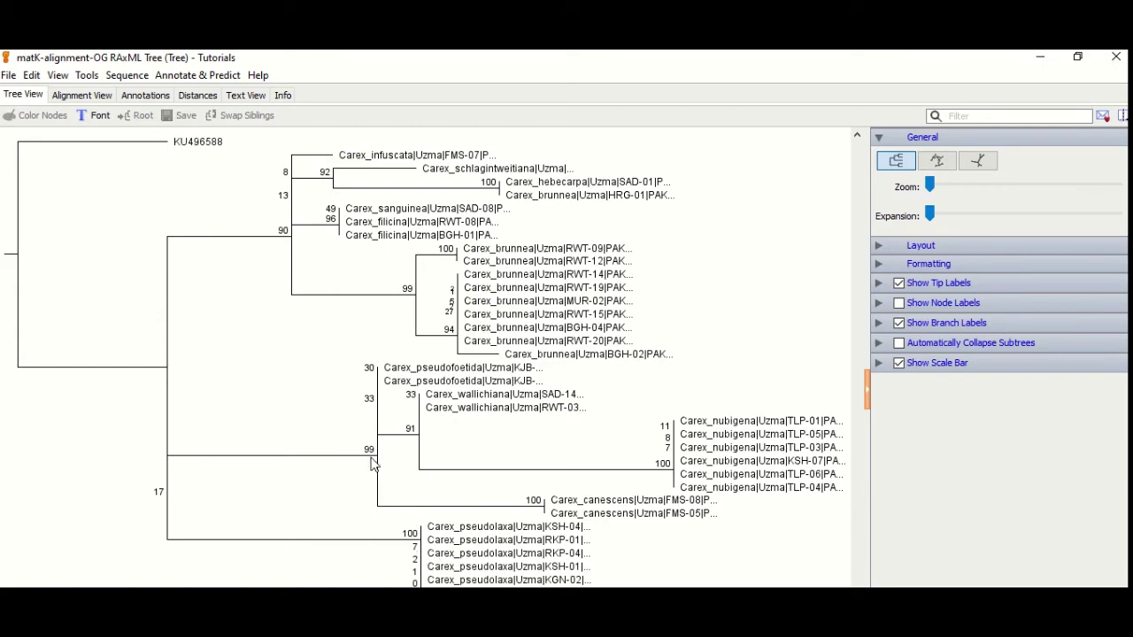
# Step: Move the matK RAxML tree window aside and open the matK-alignment-OG consensus tree in a maximized window for comparison
pyautogui.click(1078, 57)
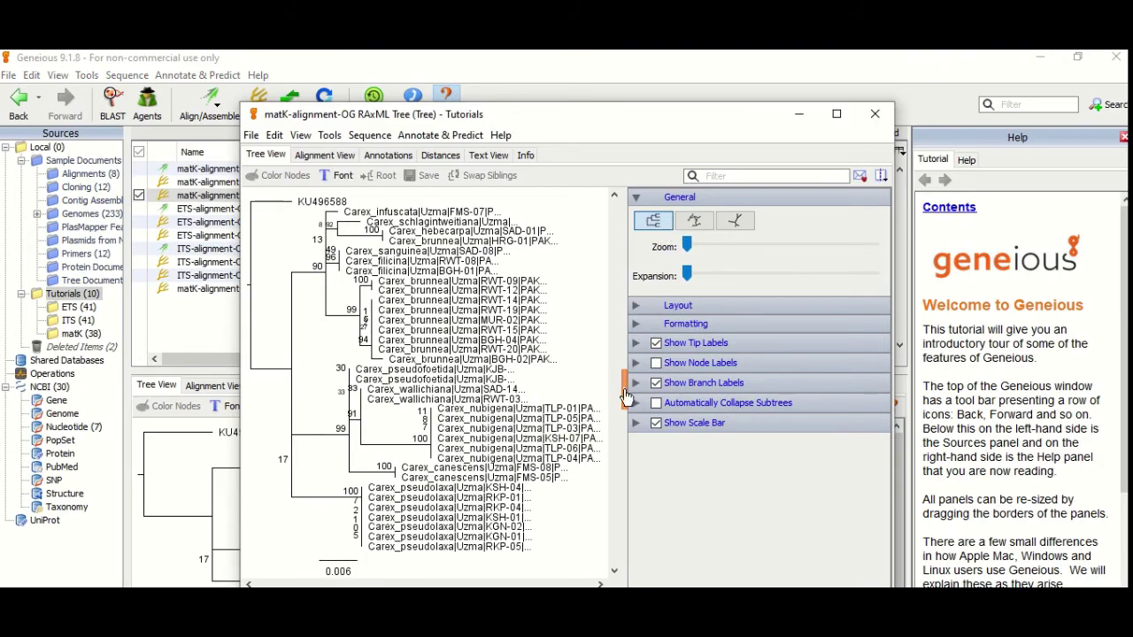
pyautogui.moveTo(675, 128); pyautogui.dragTo(917, 128)
pyautogui.doubleClick(265, 290)
pyautogui.moveTo(797, 119); pyautogui.dragTo(327, 113)
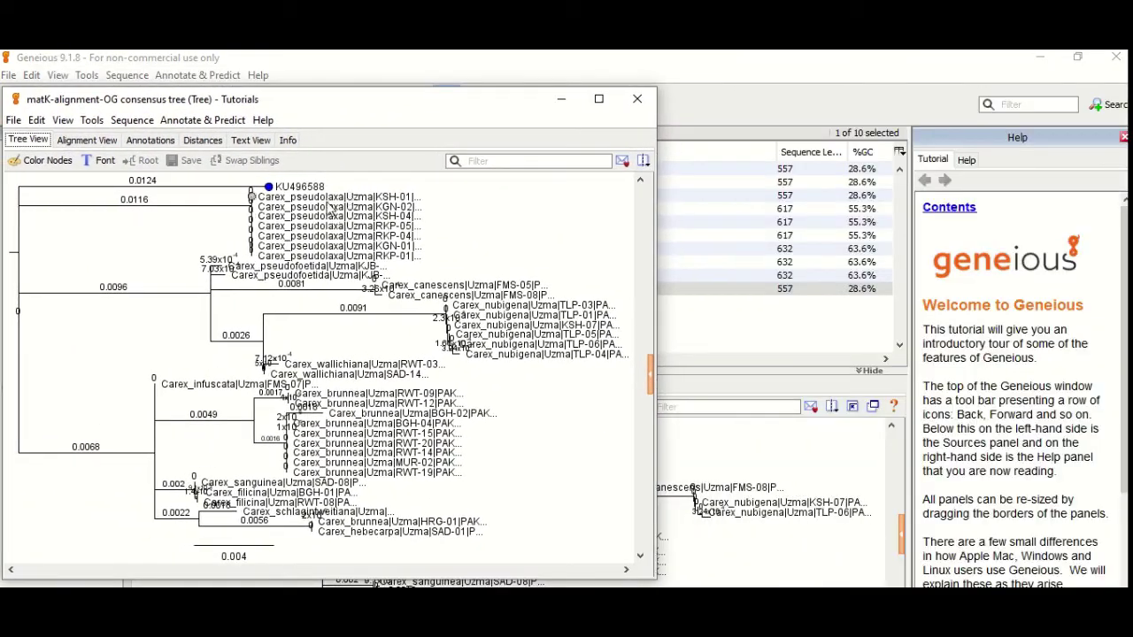
pyautogui.click(598, 98)
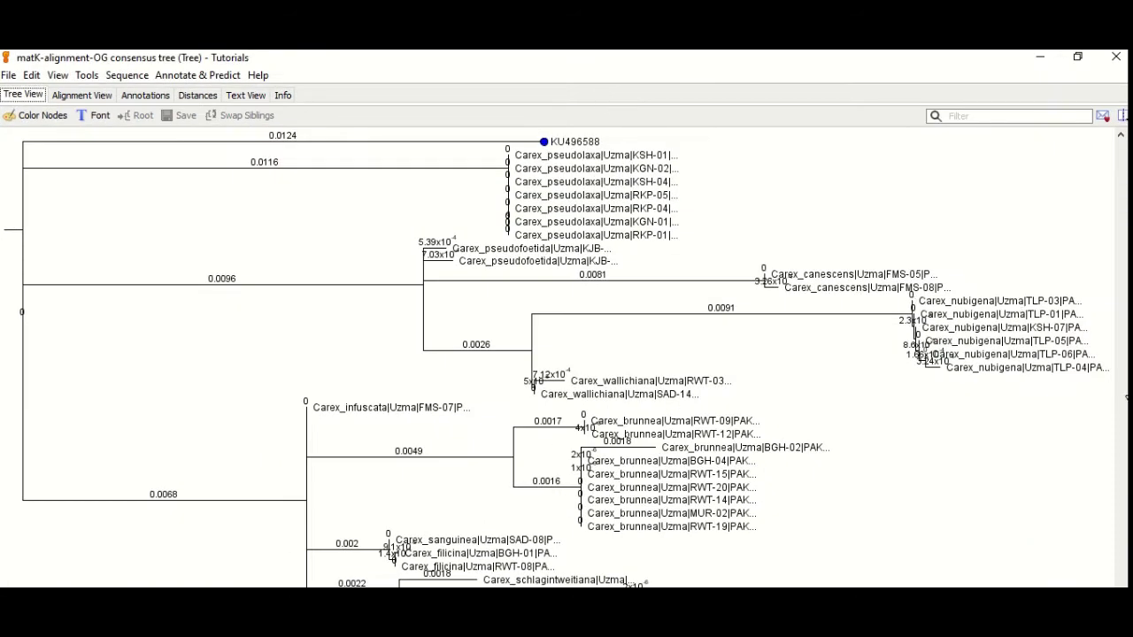
# Step: Set the matK consensus tree's branch labels to display Consensus support(%)
pyautogui.click(879, 323)
pyautogui.click(1010, 345)
pyautogui.click(1001, 367)
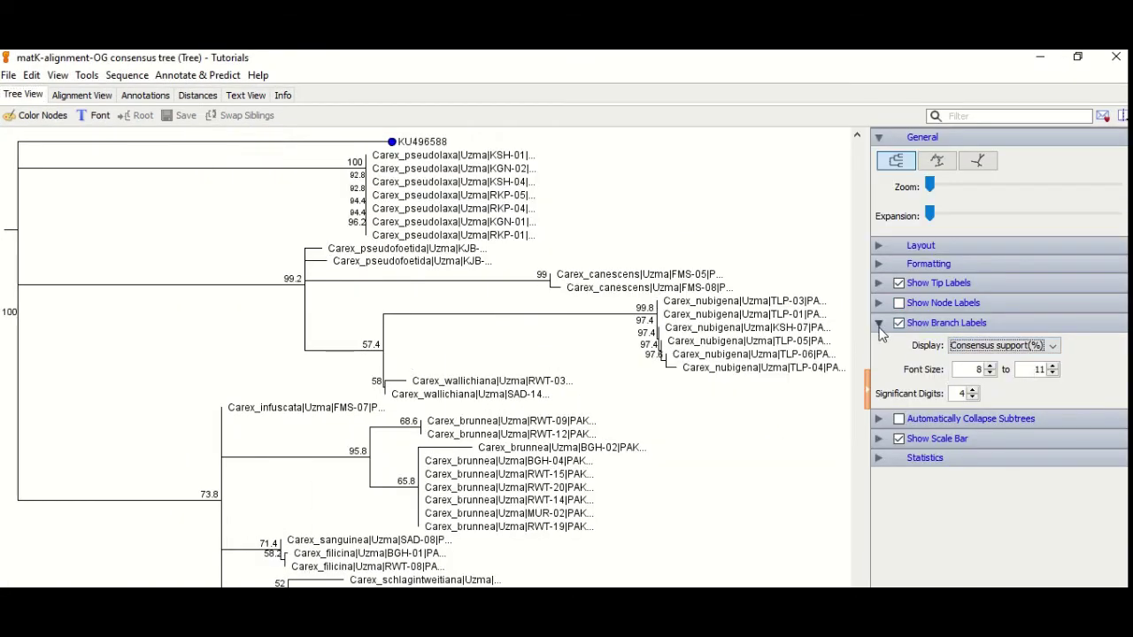
pyautogui.click(876, 324)
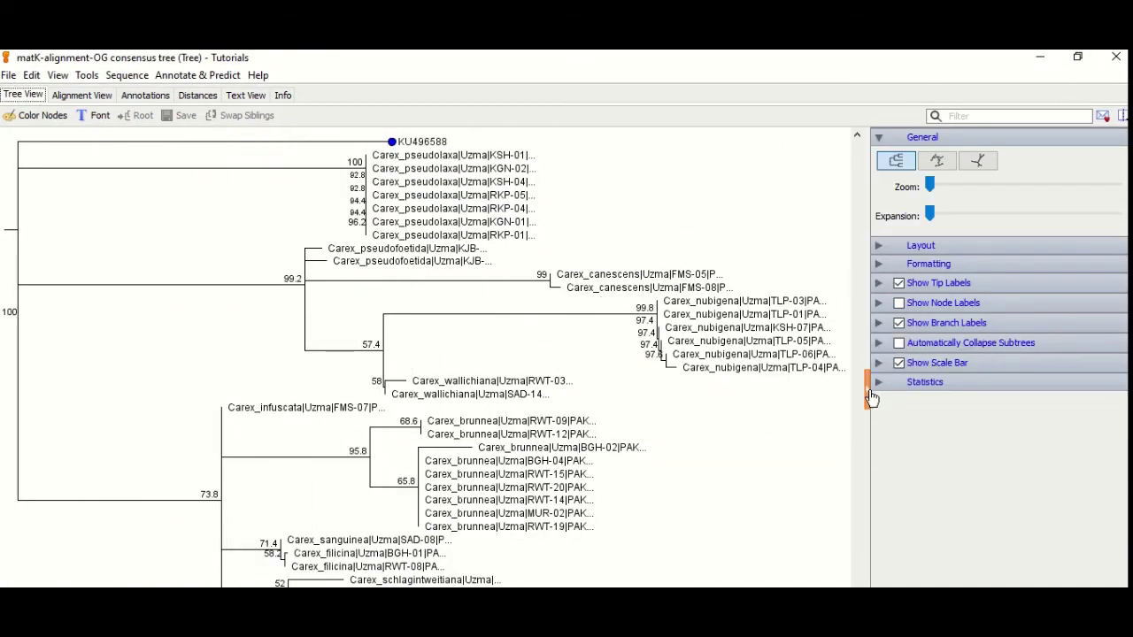
# Step: Arrange the matK consensus and RAxML tree windows side by side, compare their branch support and close both windows
pyautogui.click(1078, 57)
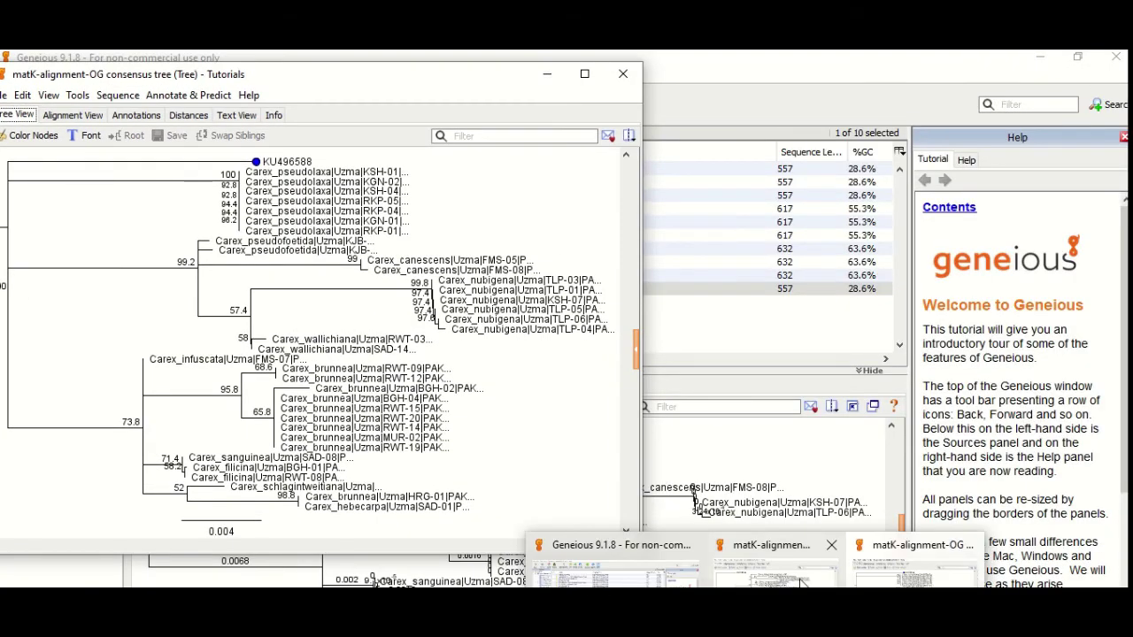
pyautogui.click(917, 566)
pyautogui.moveTo(729, 97); pyautogui.dragTo(801, 97)
pyautogui.click(374, 76)
pyautogui.moveTo(641, 210); pyautogui.dragTo(530, 213)
pyautogui.click(772, 123)
pyautogui.moveTo(764, 97); pyautogui.dragTo(721, 79)
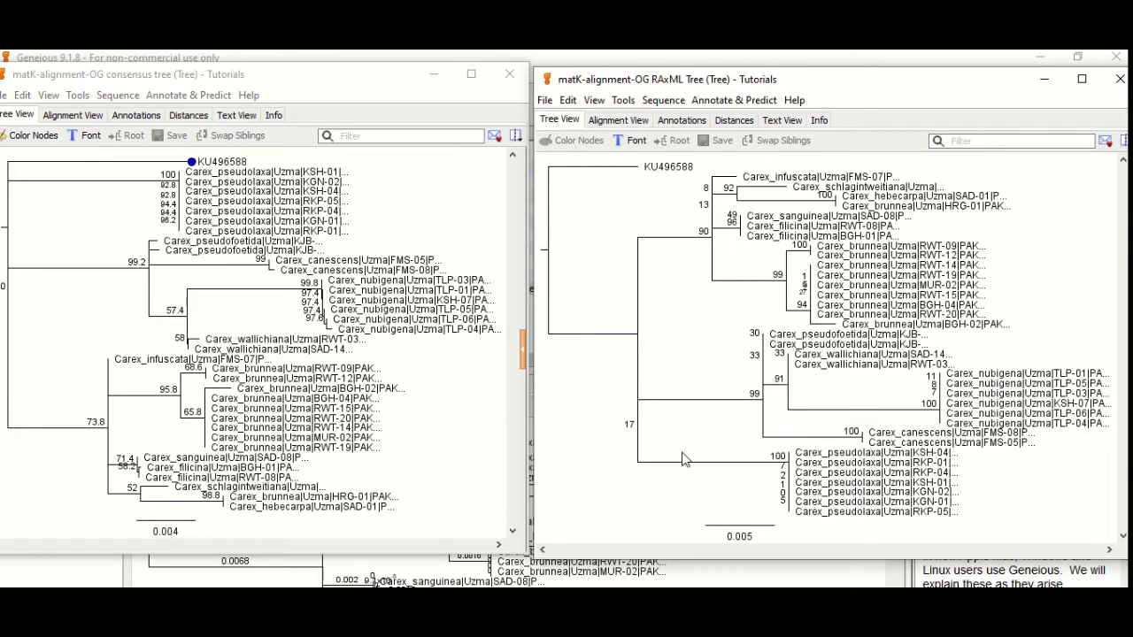
pyautogui.moveTo(305, 64); pyautogui.dragTo(309, 81)
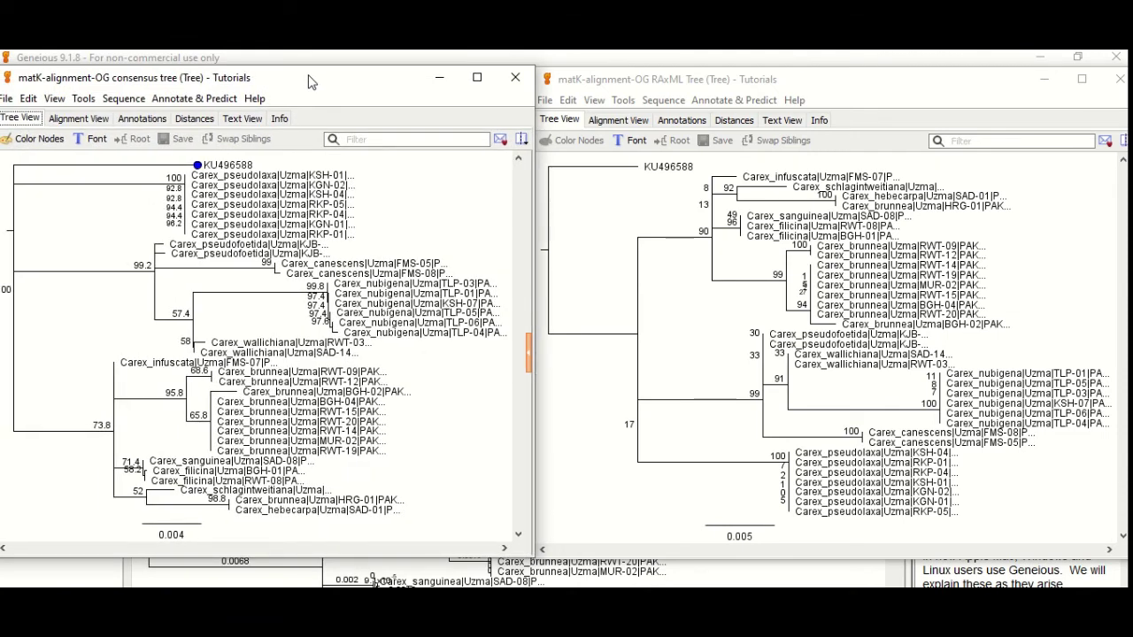
pyautogui.click(516, 80)
pyautogui.click(1121, 82)
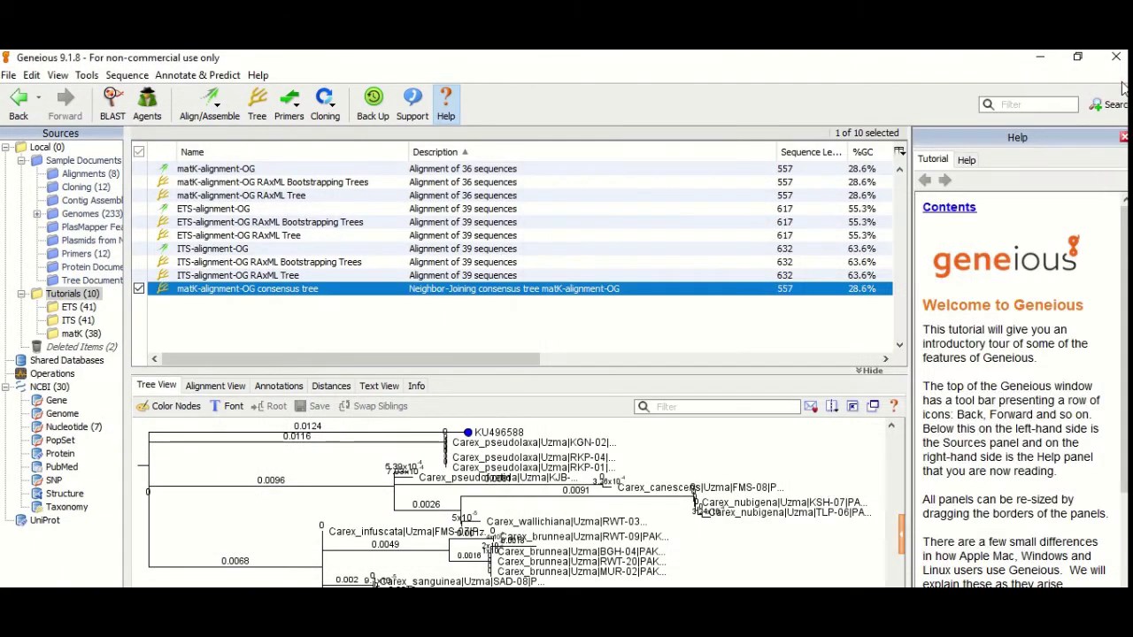
# Step: Set up a PHYML tree for matK-alignment-OG with the GTR substitution model, Bootstrap branch support and 100 bootstraps
pyautogui.click(139, 291)
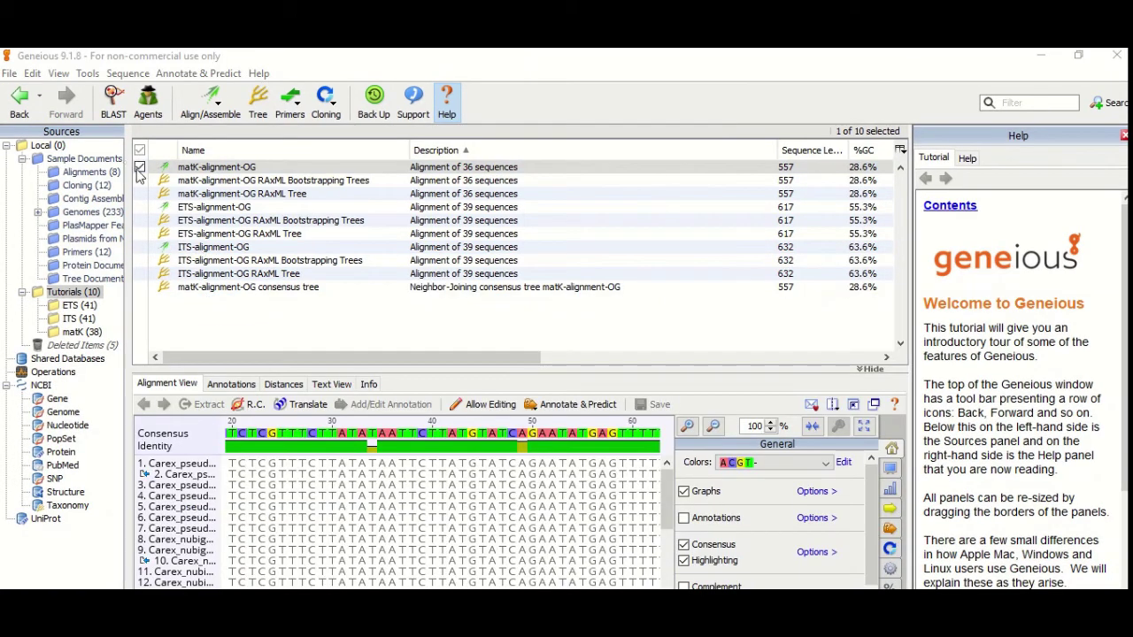
pyautogui.click(139, 168)
pyautogui.click(139, 168)
pyautogui.click(258, 102)
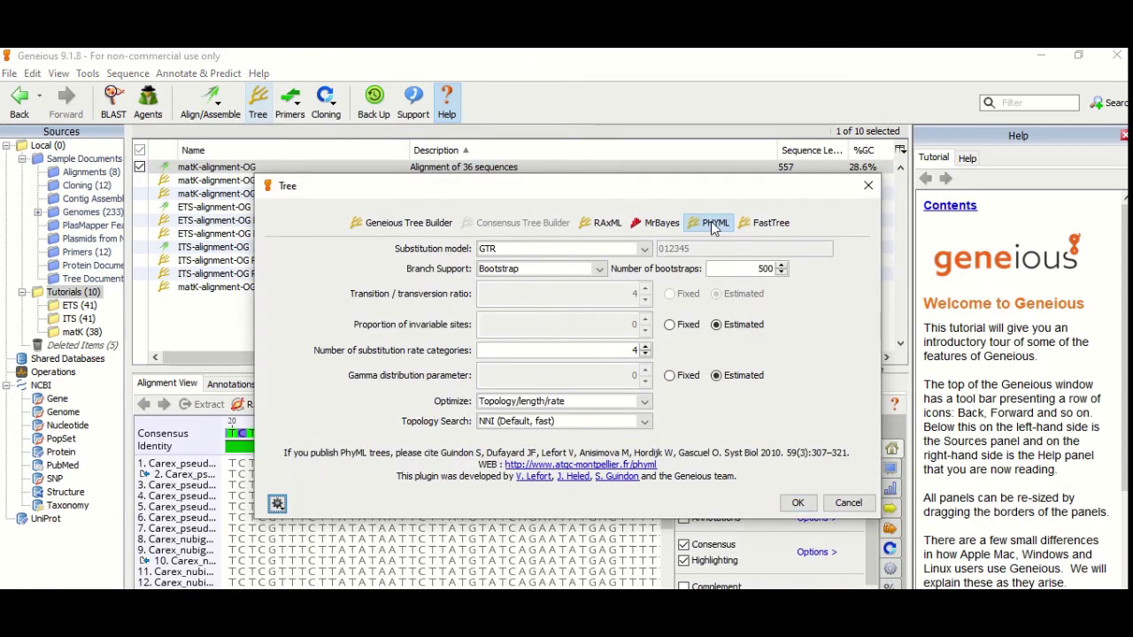
pyautogui.click(645, 248)
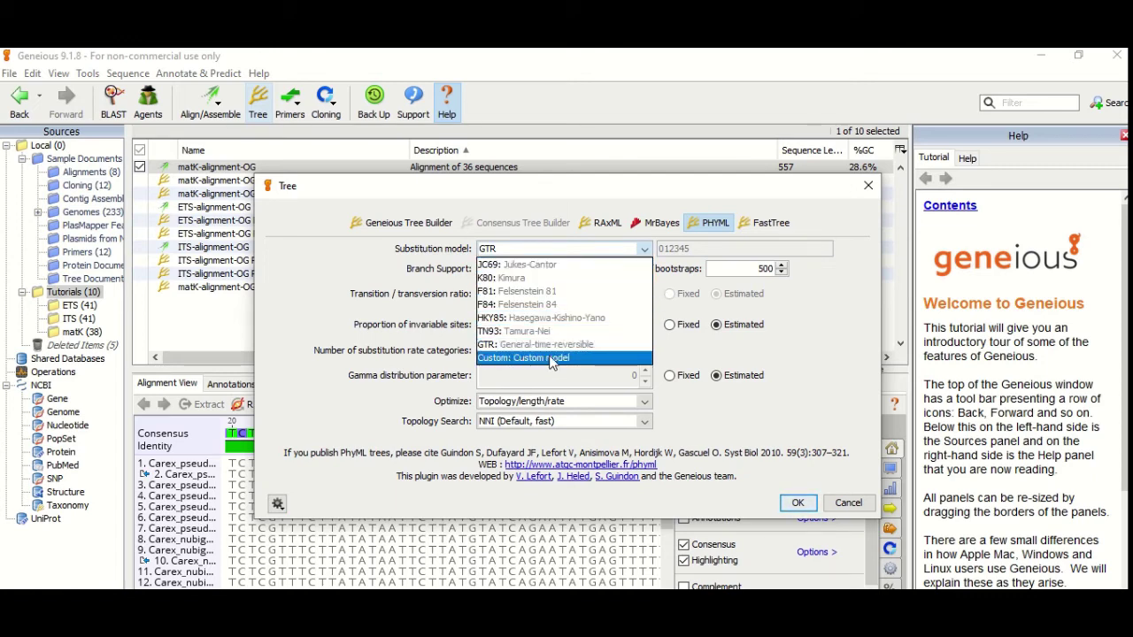
pyautogui.click(647, 253)
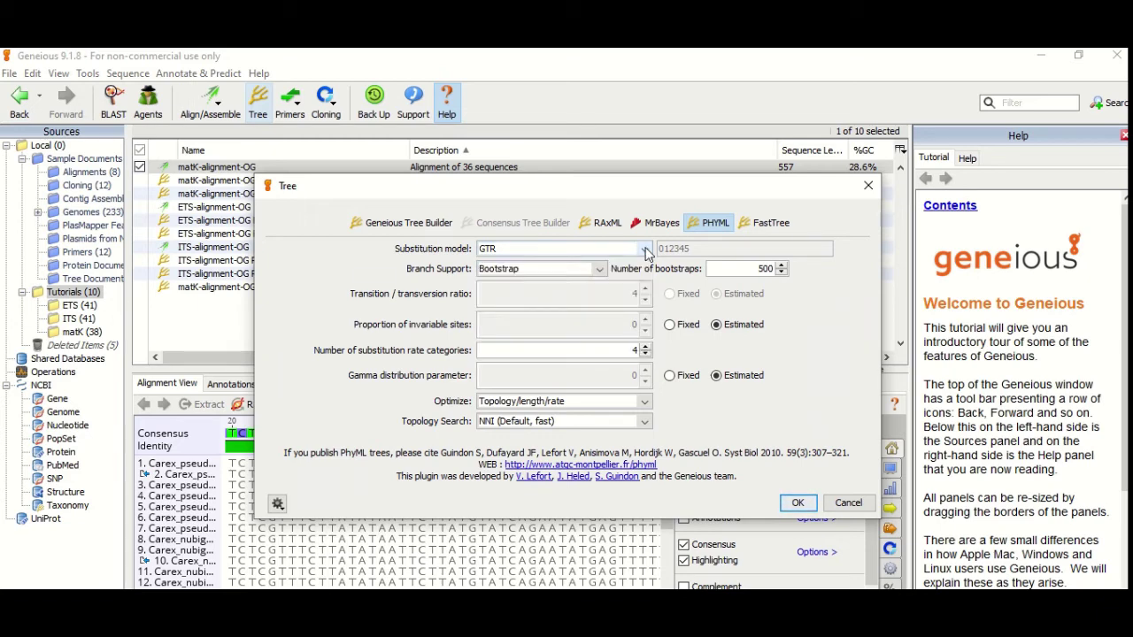
pyautogui.click(600, 270)
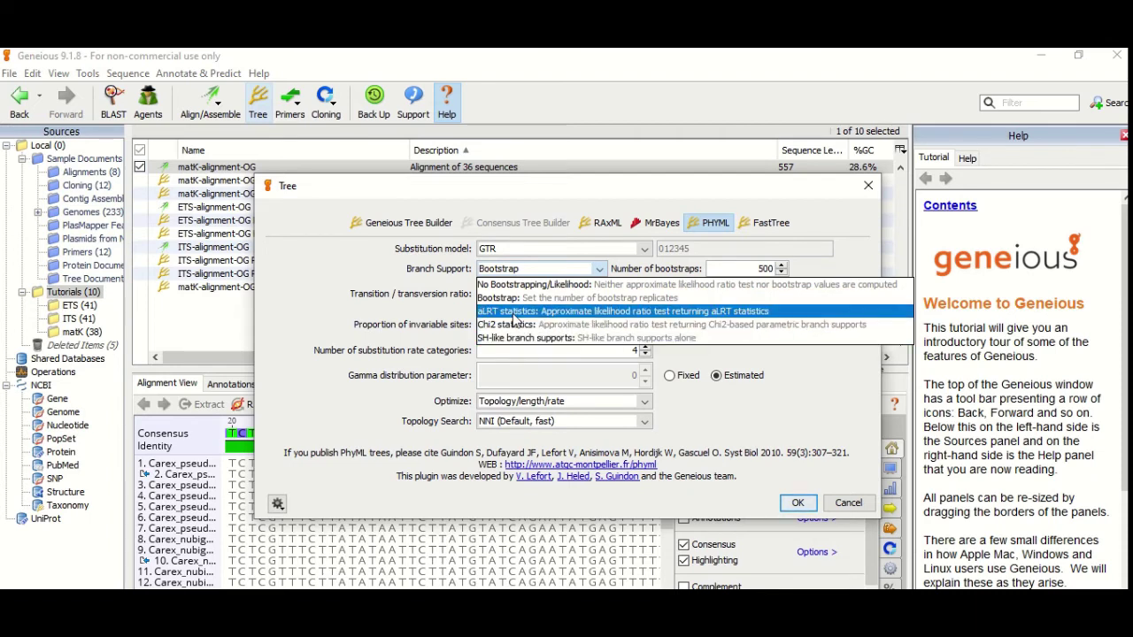
pyautogui.click(515, 299)
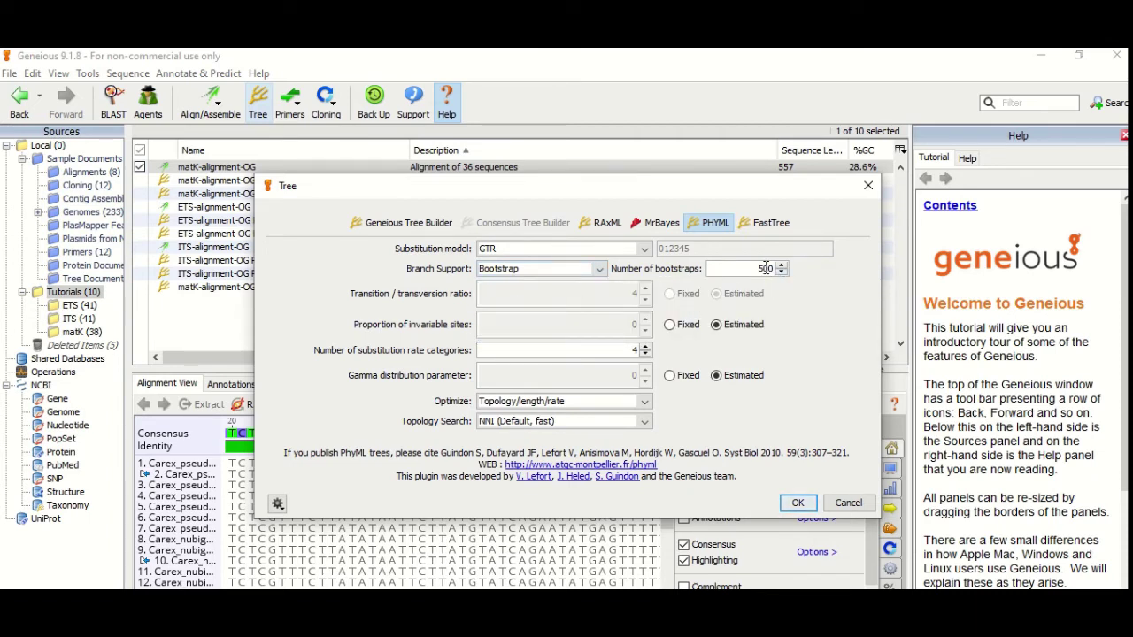
pyautogui.write('1')
# Step: Keep PHYML optimization at Topology/length/rate and topology search at NNI (Default, fast), and run the tree building
pyautogui.click(644, 403)
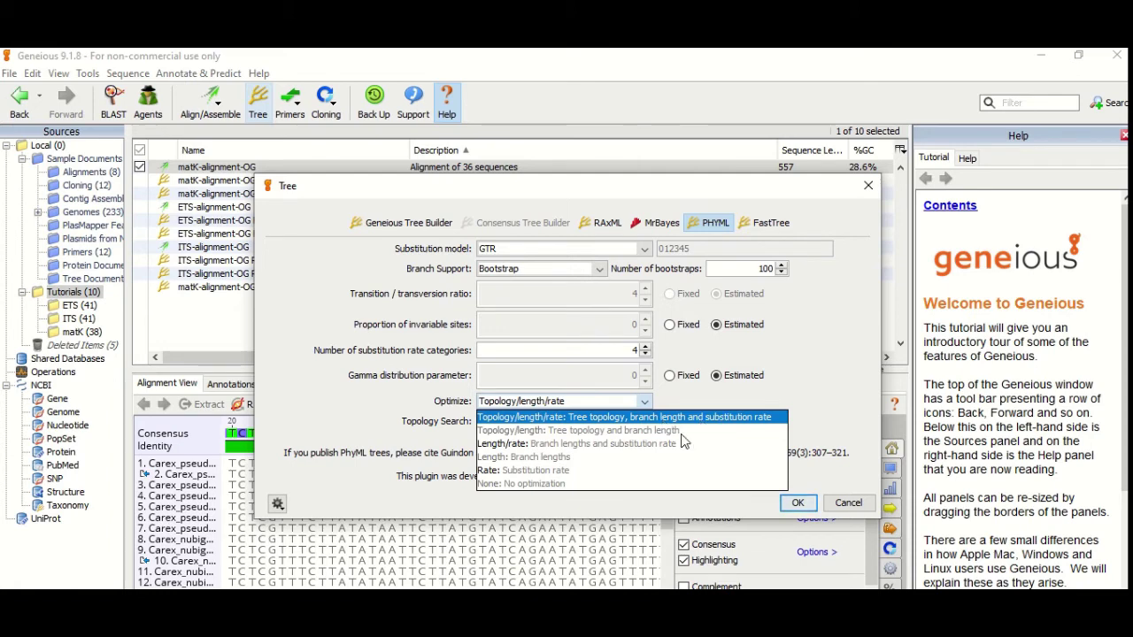
pyautogui.click(615, 417)
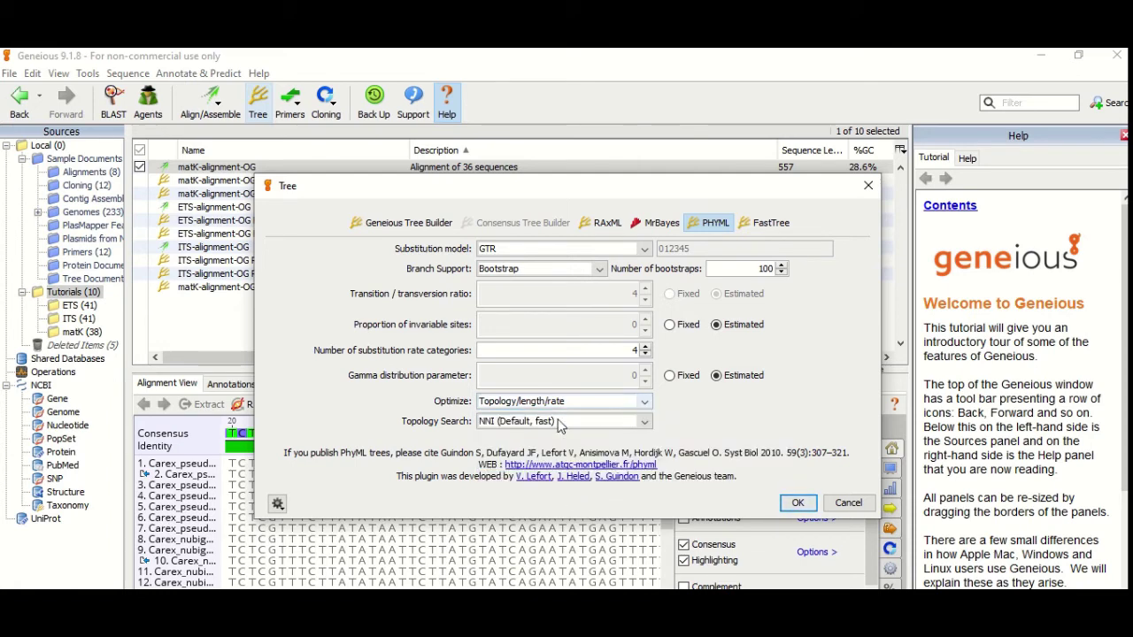
pyautogui.click(646, 423)
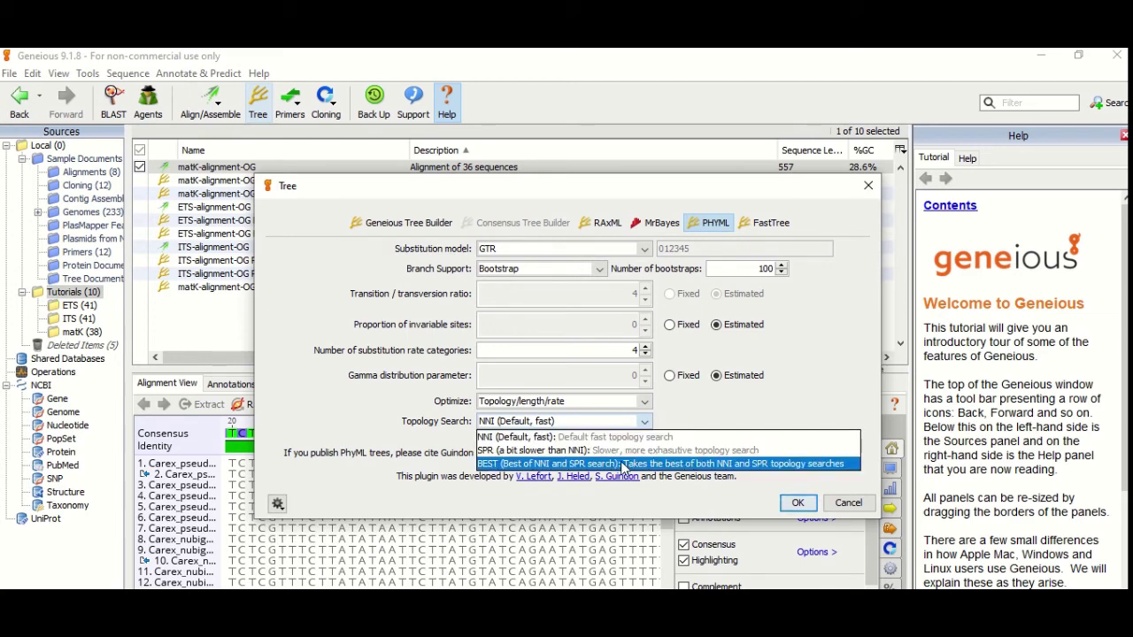
pyautogui.click(577, 438)
pyautogui.click(798, 504)
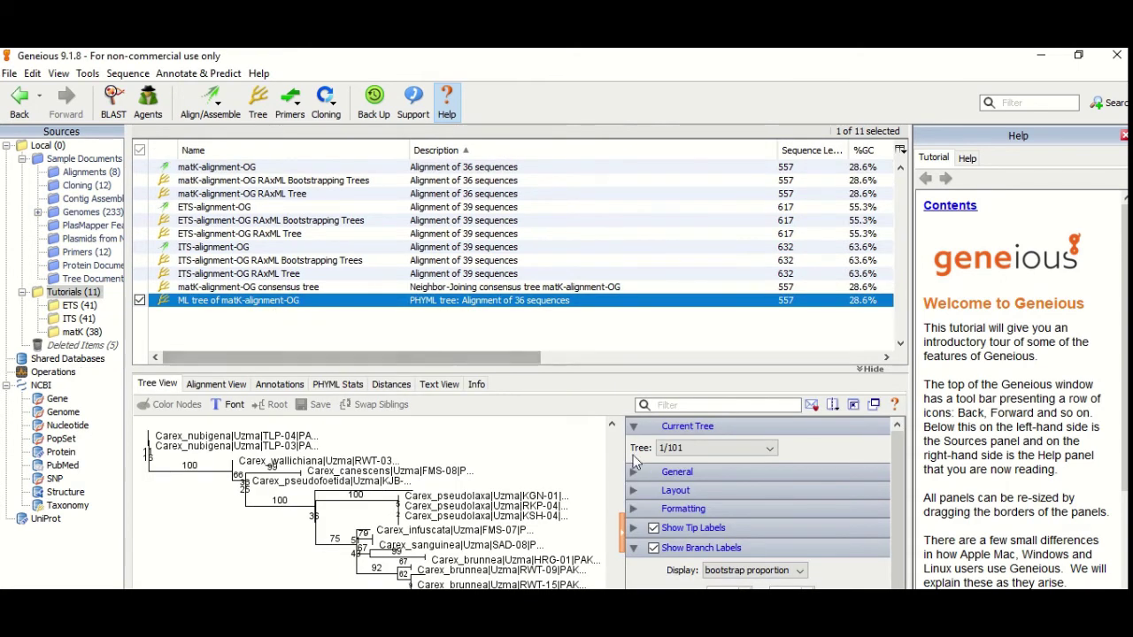
# Step: Open the ML tree of matK-alignment-OG in its own window, root it on the KU496588 outgroup and save it
pyautogui.click(874, 404)
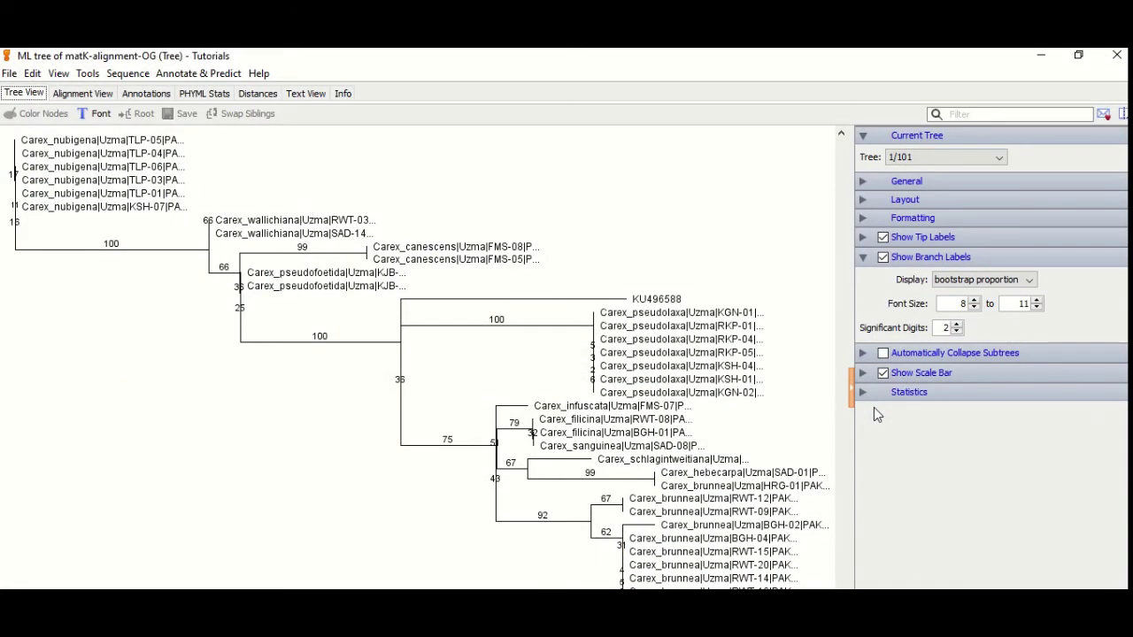
pyautogui.click(626, 300)
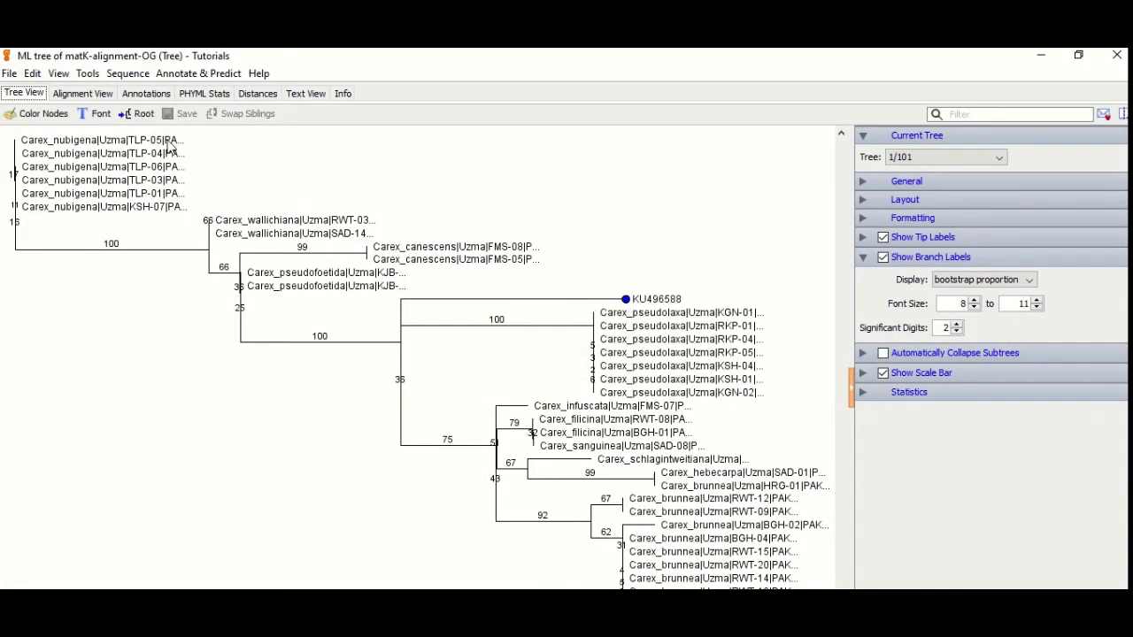
pyautogui.click(139, 113)
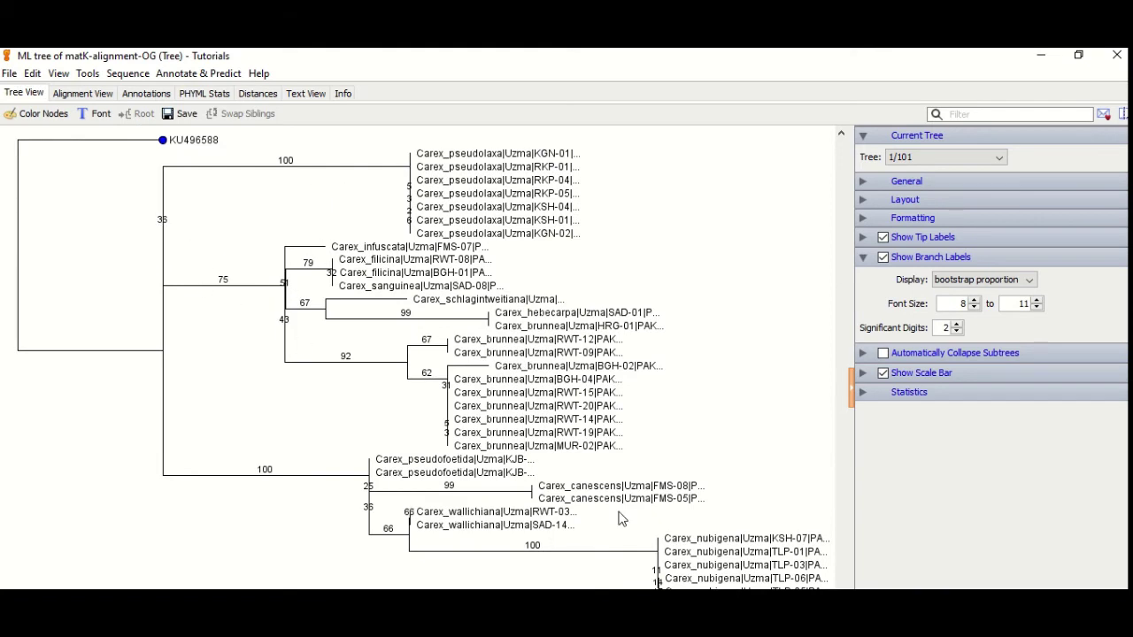
pyautogui.click(183, 114)
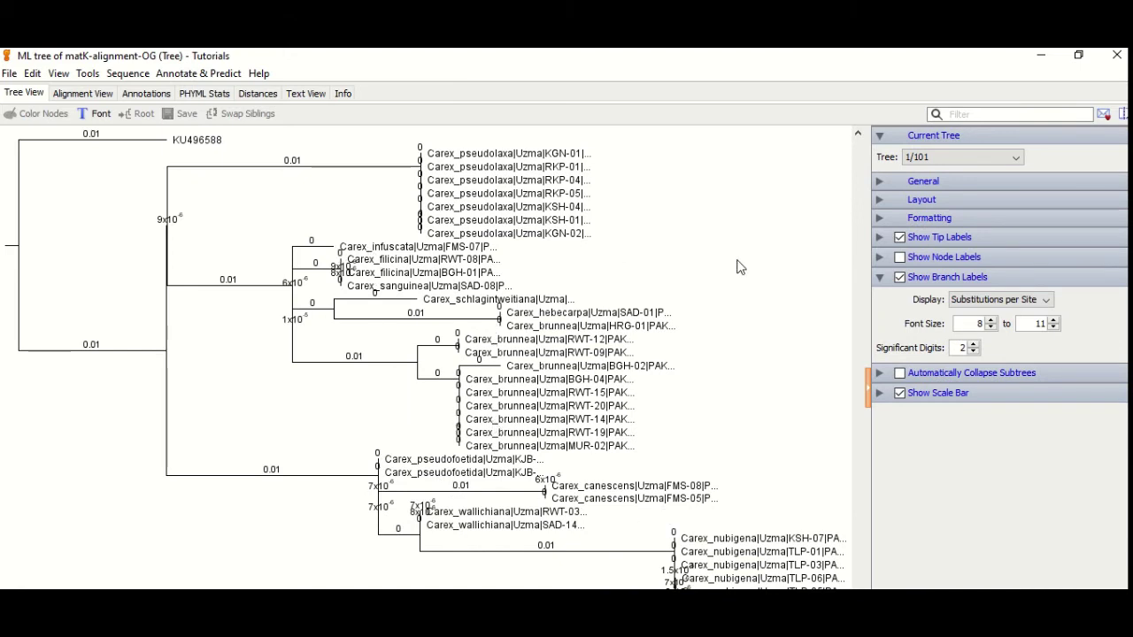
# Step: Try 3 significant digits for the ML tree's branch labels, and return the setting to 2
pyautogui.click(1045, 300)
pyautogui.click(1045, 302)
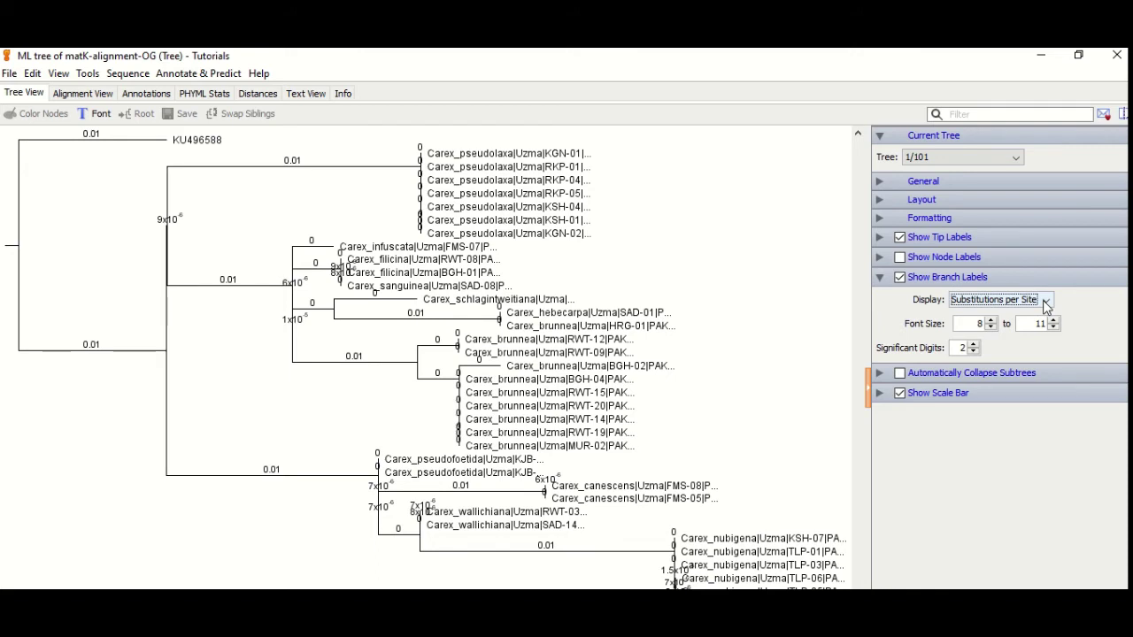
pyautogui.moveTo(474, 64)
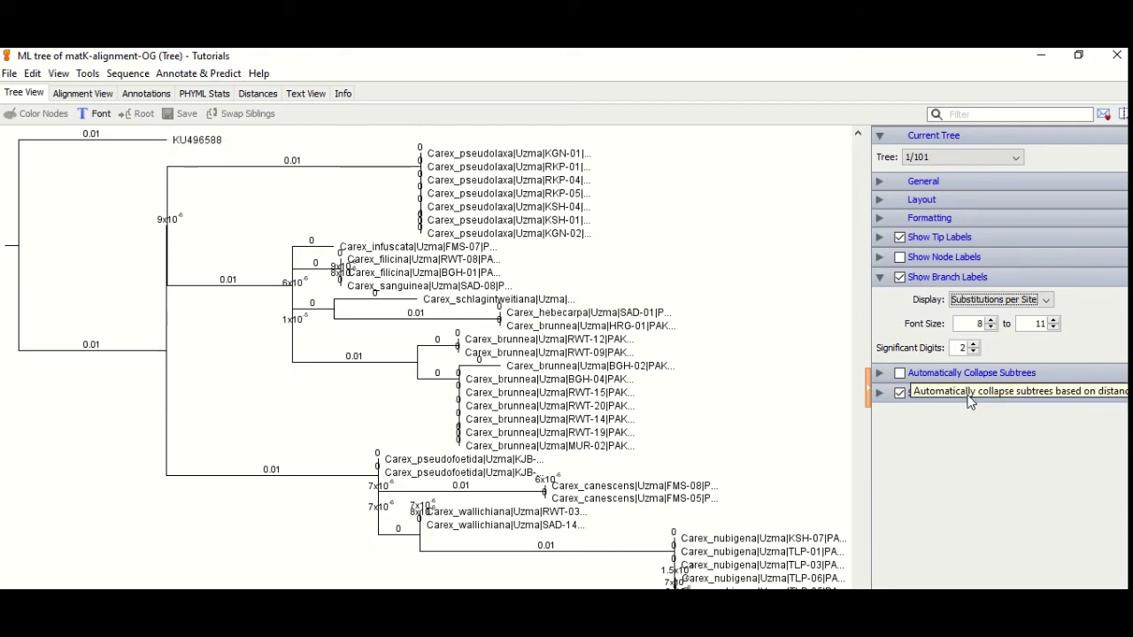
pyautogui.click(974, 346)
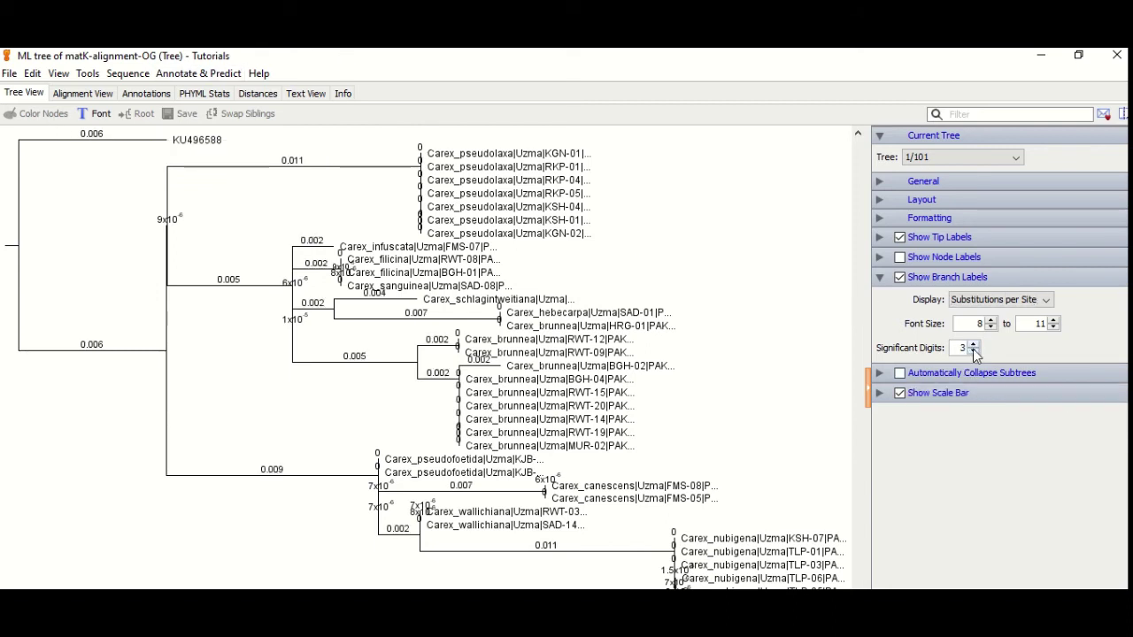
pyautogui.click(973, 351)
pyautogui.click(900, 279)
pyautogui.click(899, 278)
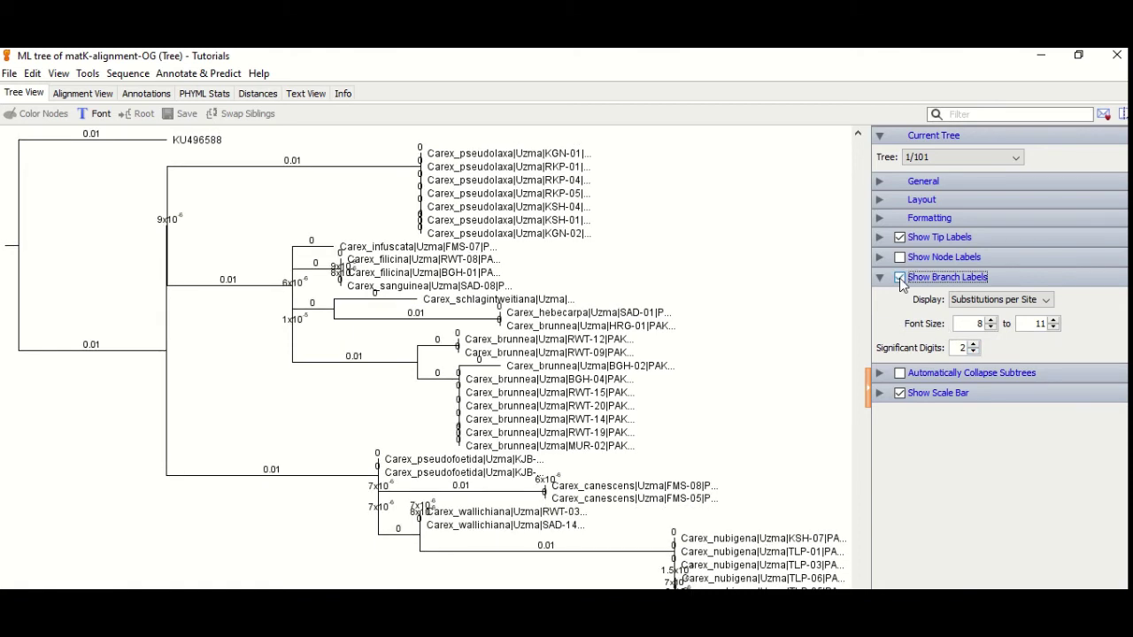
# Step: Show the ML tree's node labels as bootstrap proportion and hide its branch labels
pyautogui.click(900, 258)
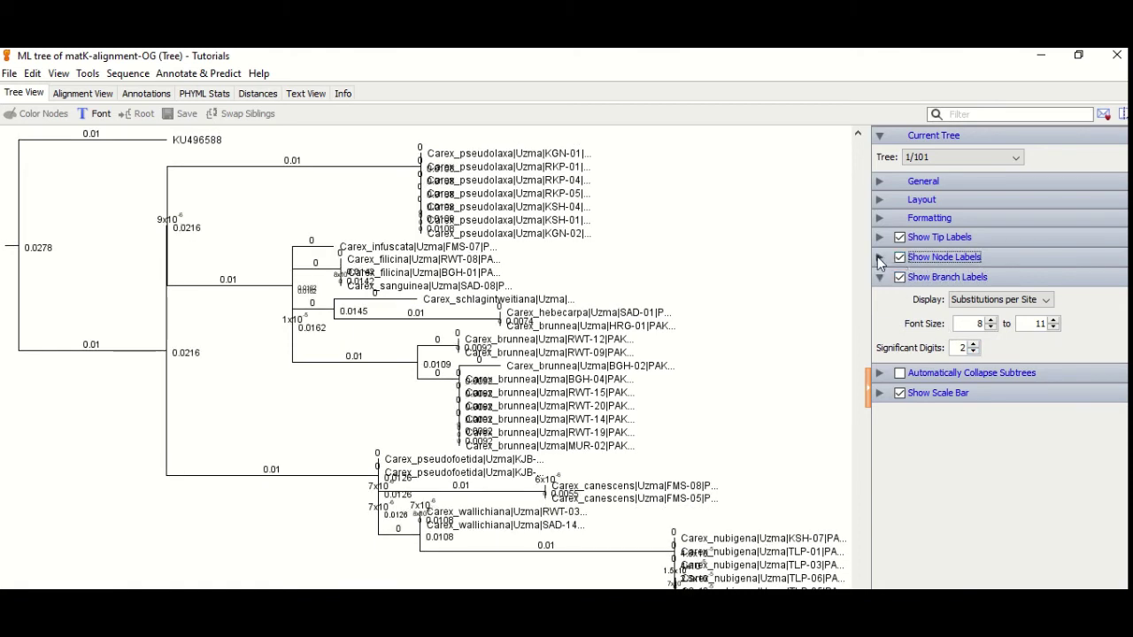
pyautogui.click(879, 257)
pyautogui.click(1048, 281)
pyautogui.click(1033, 305)
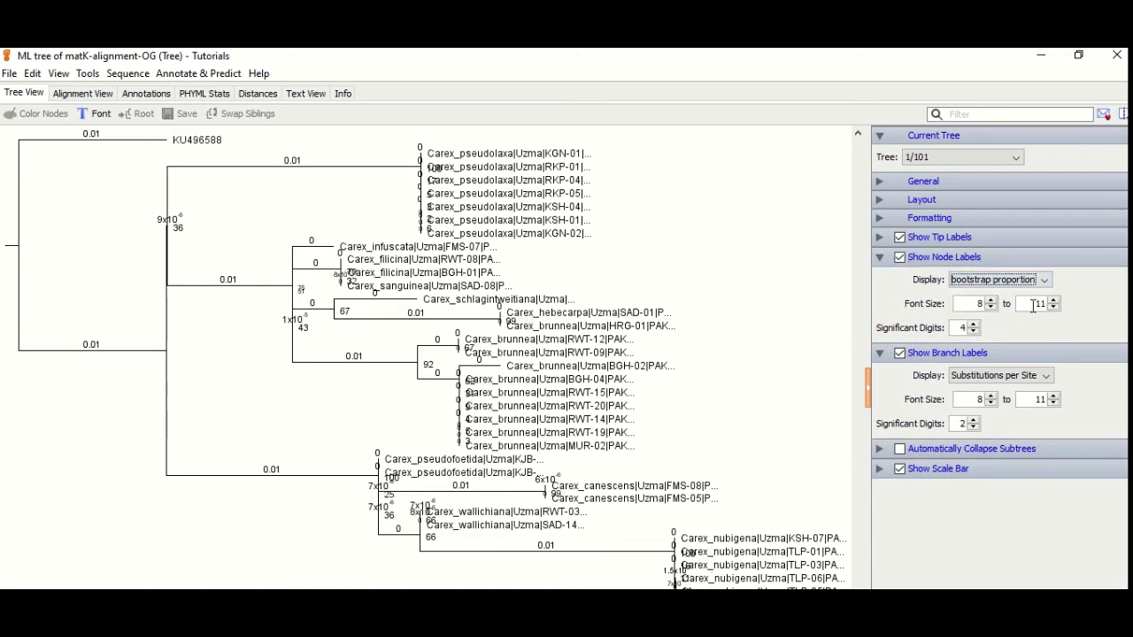
pyautogui.click(900, 352)
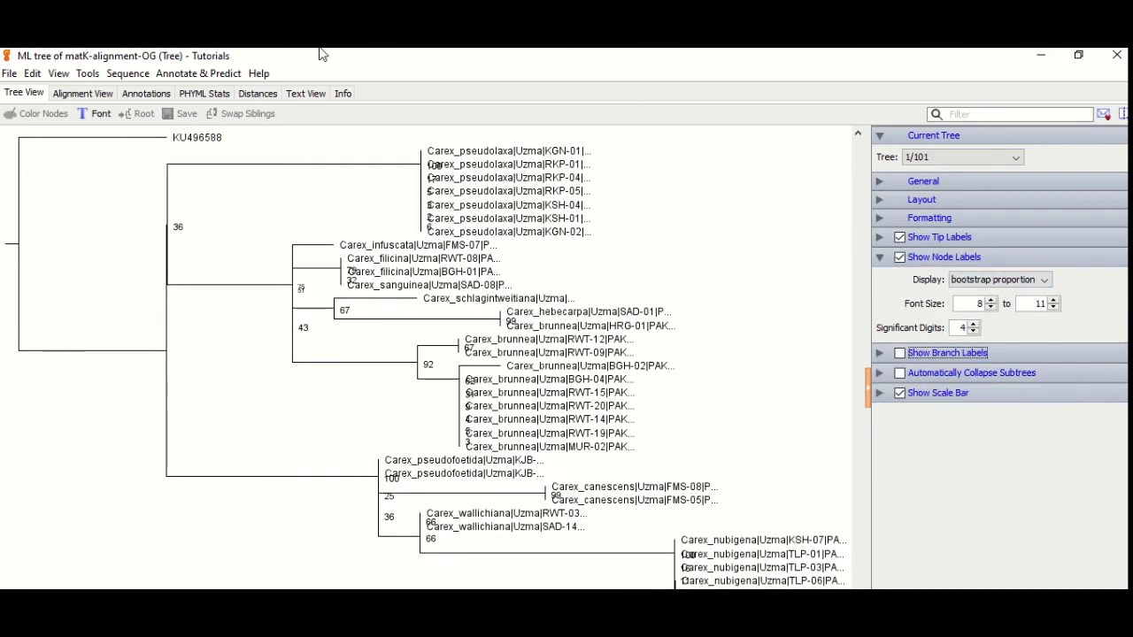
# Step: Examine the ML tree's alignment, annotations, PHYML statistics, distances, text representation and document info, and close its window
pyautogui.click(86, 94)
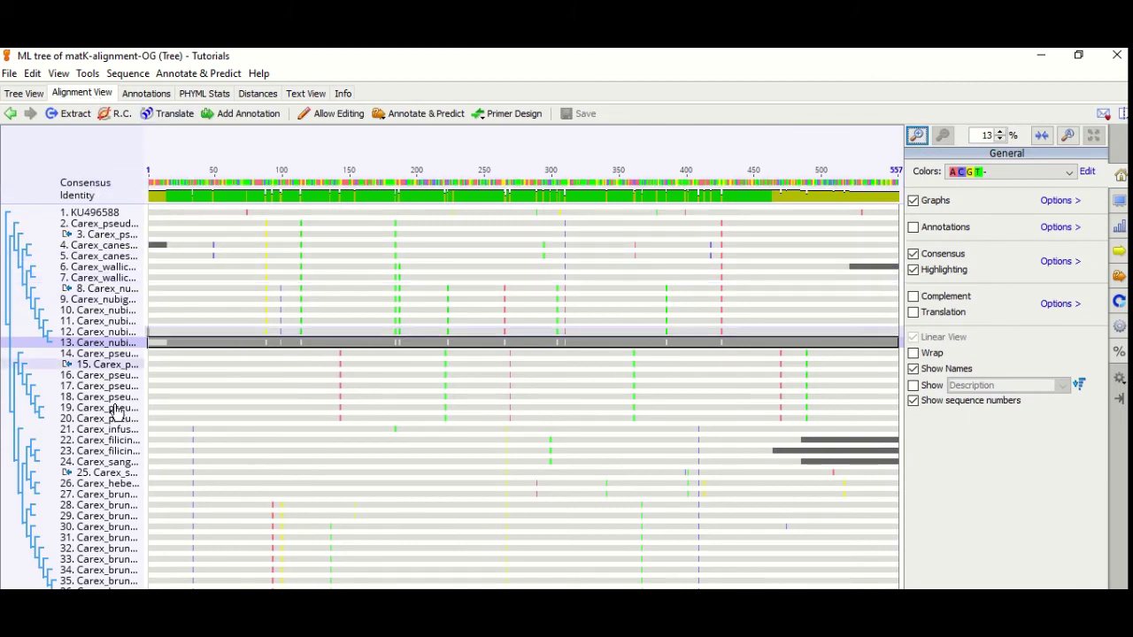
pyautogui.click(253, 212)
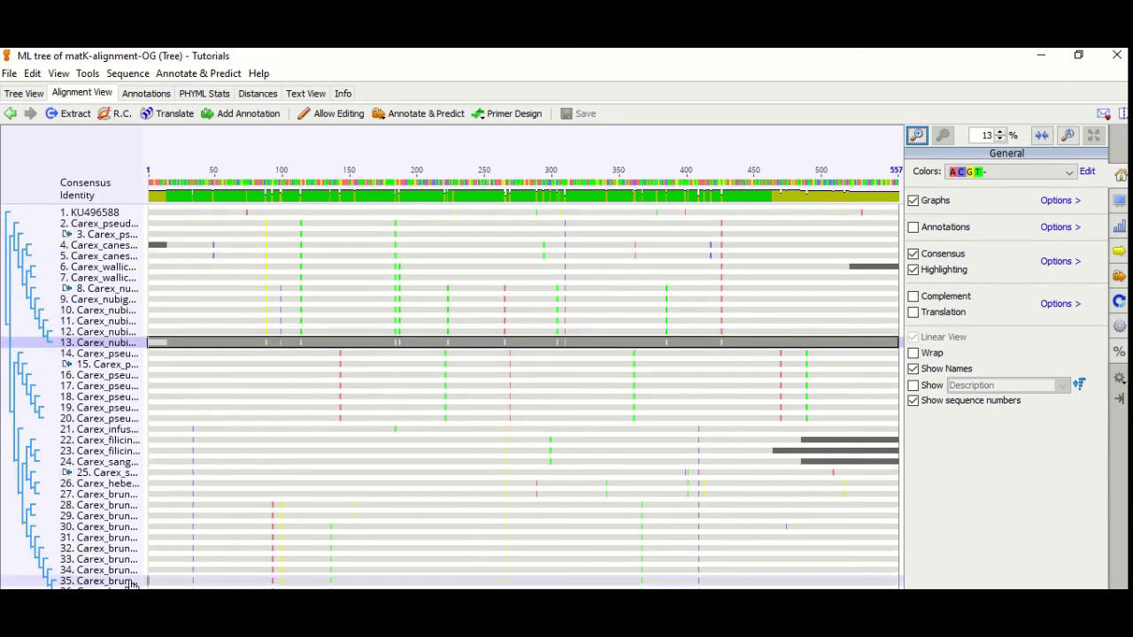
pyautogui.click(150, 94)
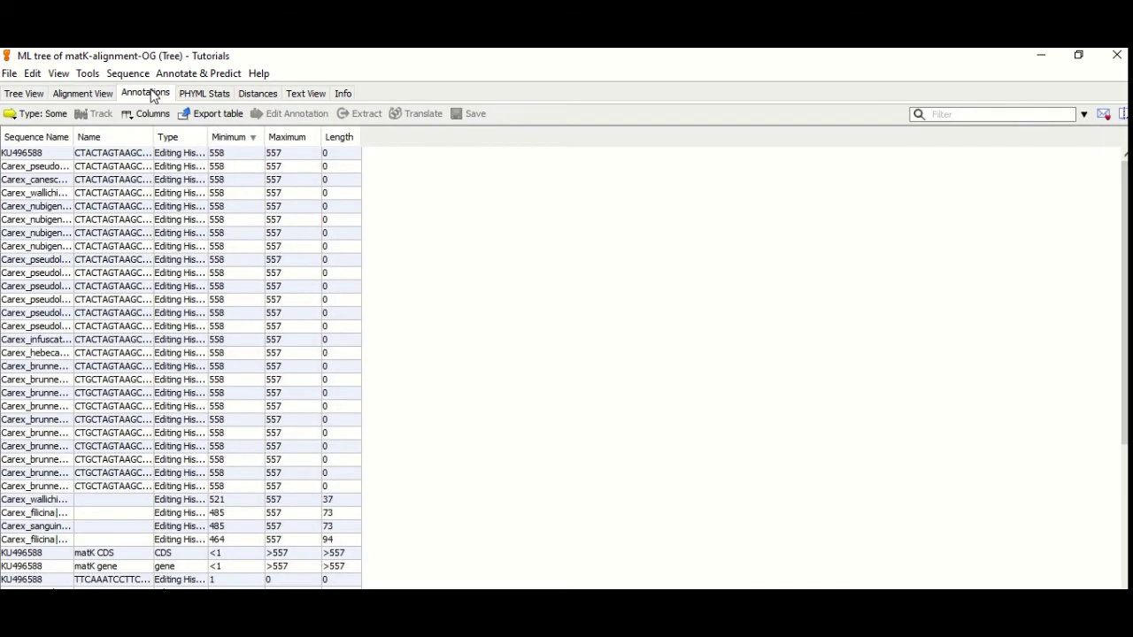
pyautogui.click(204, 94)
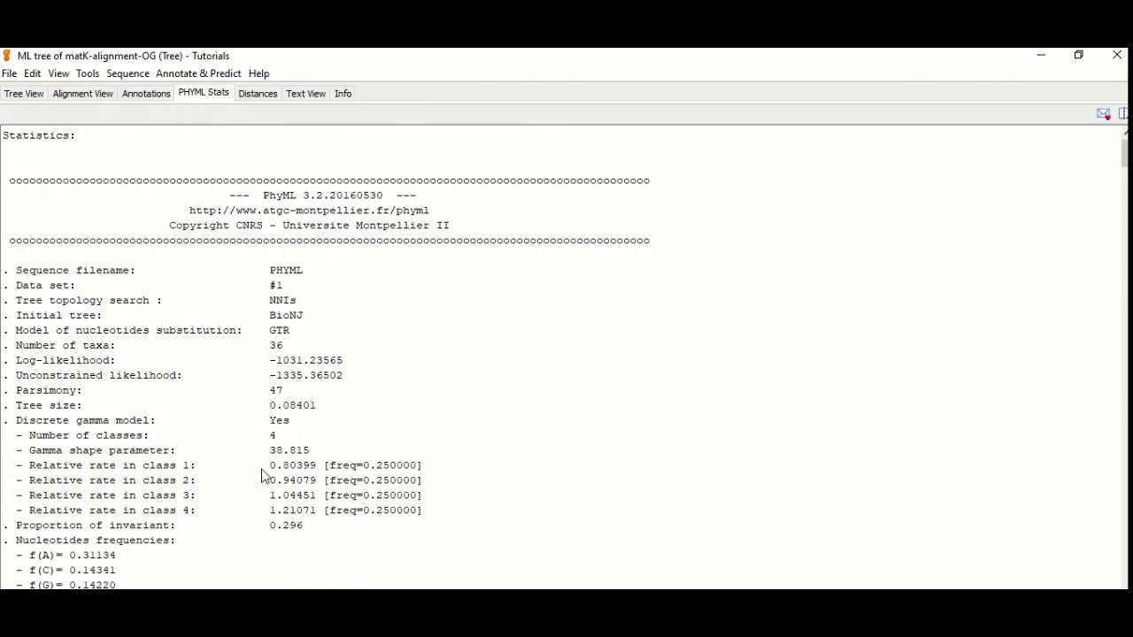
pyautogui.click(268, 94)
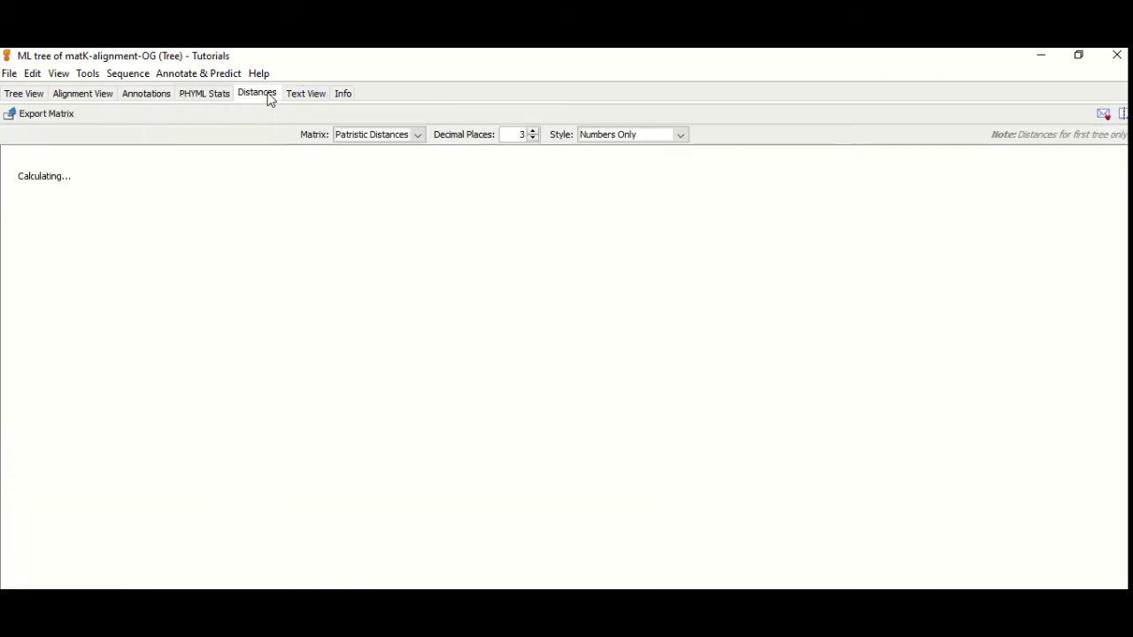
pyautogui.click(306, 94)
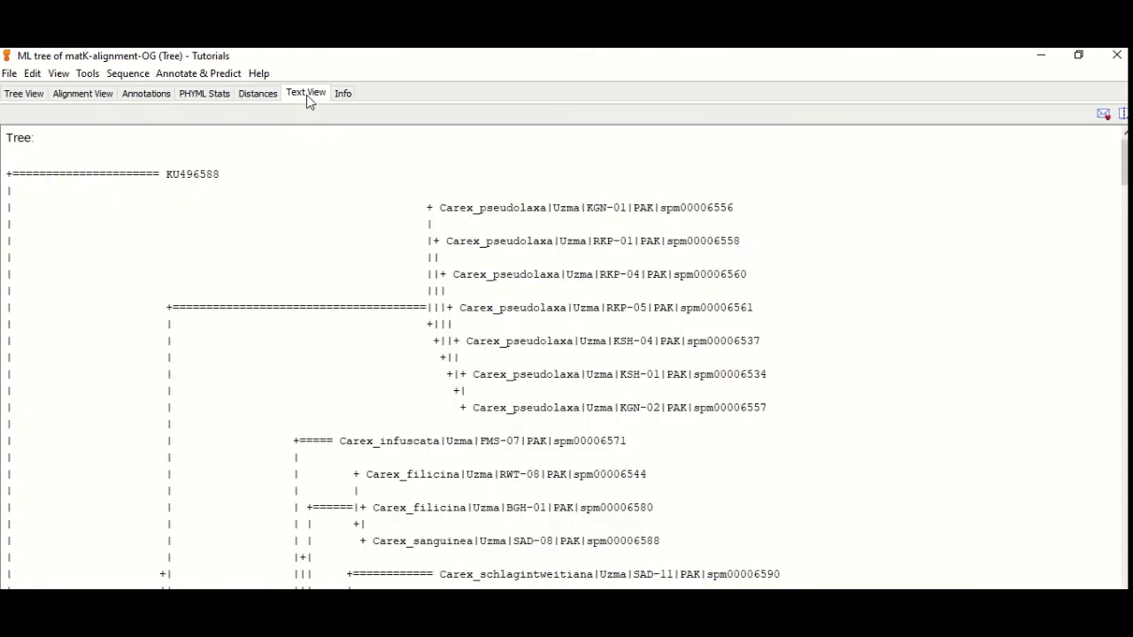
pyautogui.moveTo(1124, 162); pyautogui.dragTo(1124, 323)
pyautogui.click(344, 94)
pyautogui.click(24, 93)
pyautogui.click(1118, 55)
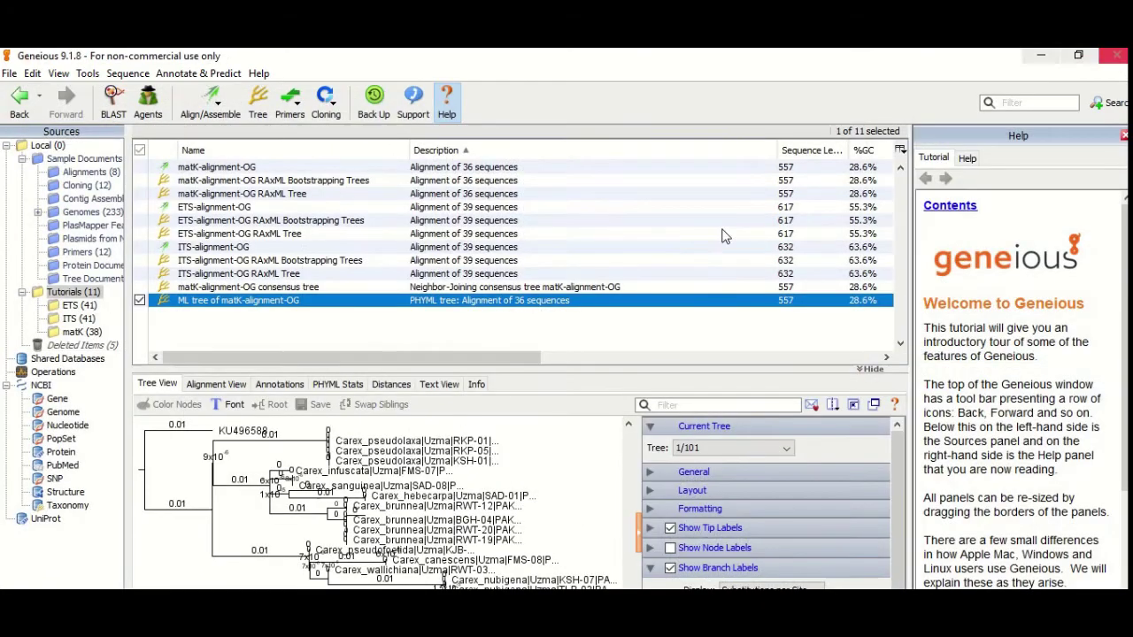
# Step: Build a FastTree tree from ETS-alignment-OG using the GTR model and 20 rate categories of sites
pyautogui.click(235, 209)
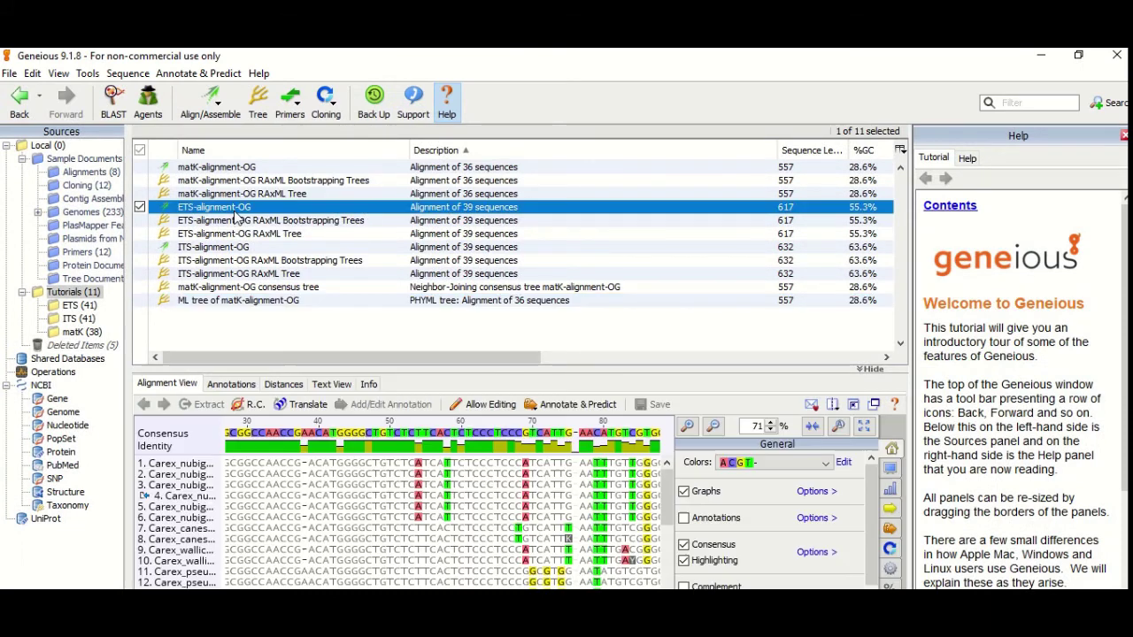
pyautogui.click(258, 104)
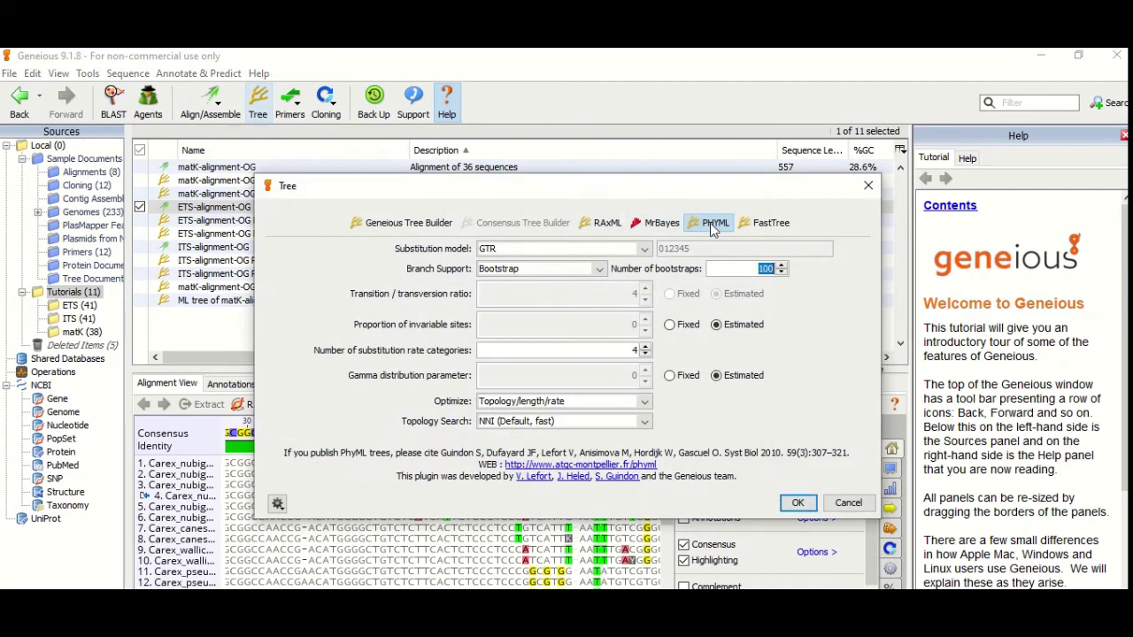
pyautogui.click(768, 227)
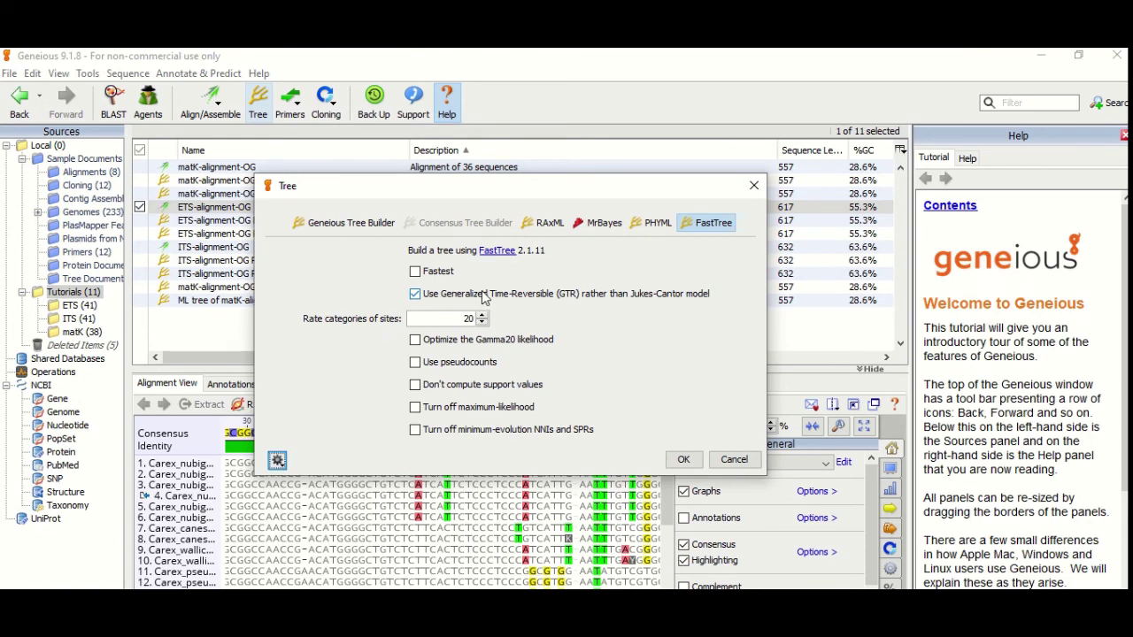
pyautogui.click(683, 459)
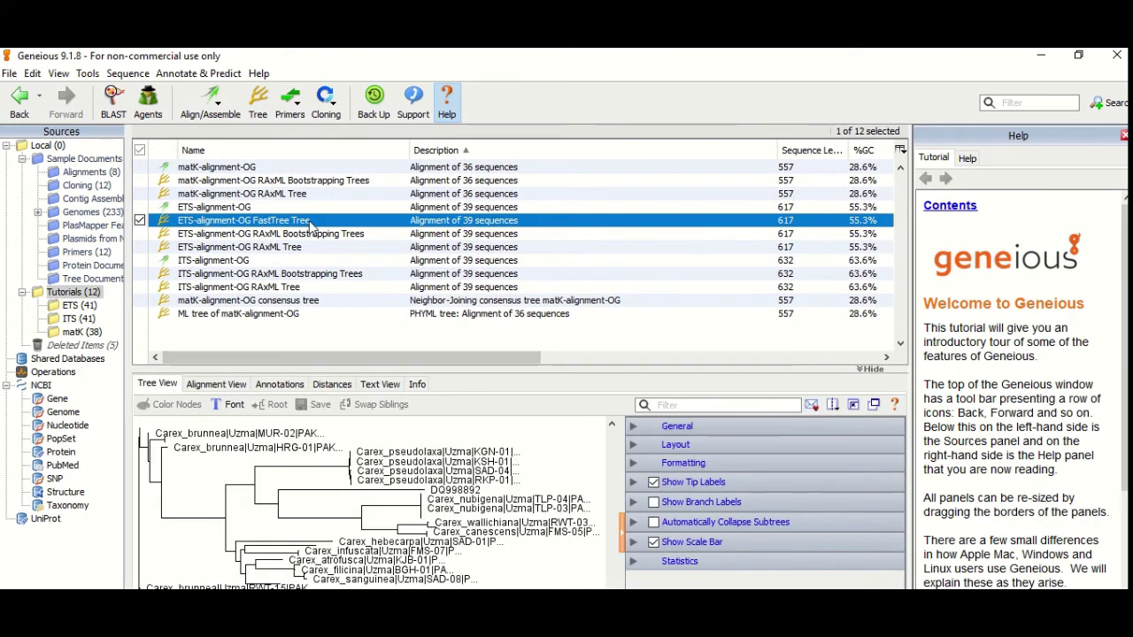
# Step: Open the ETS-alignment-OG FastTree Tree in its own window, root it on the DQ998892 outgroup and save it
pyautogui.click(874, 406)
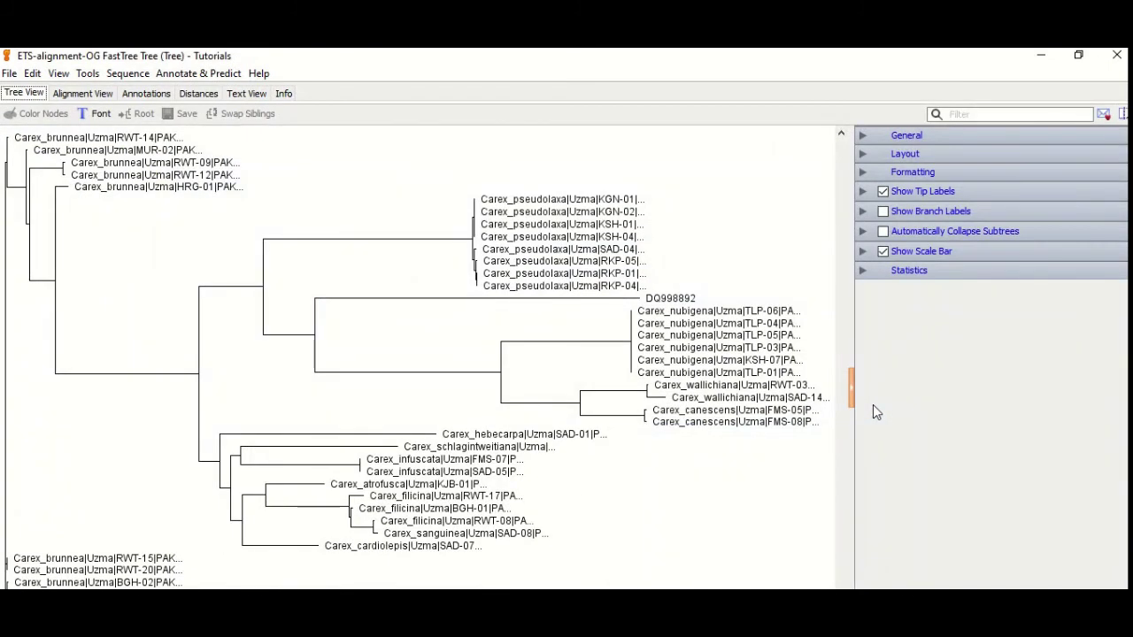
pyautogui.click(640, 299)
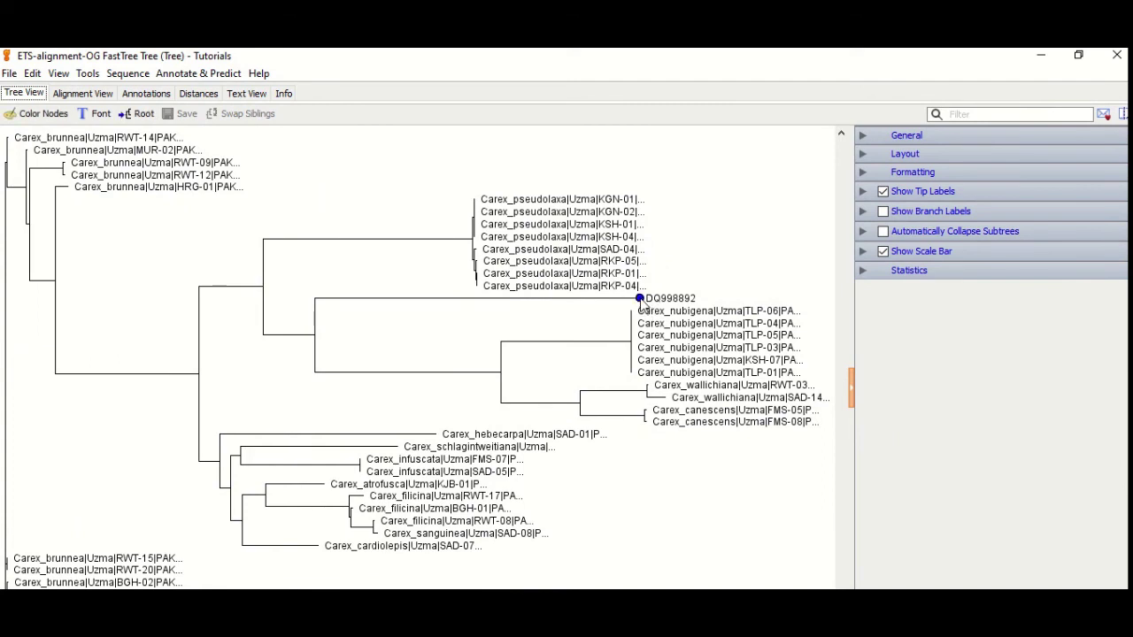
pyautogui.click(140, 115)
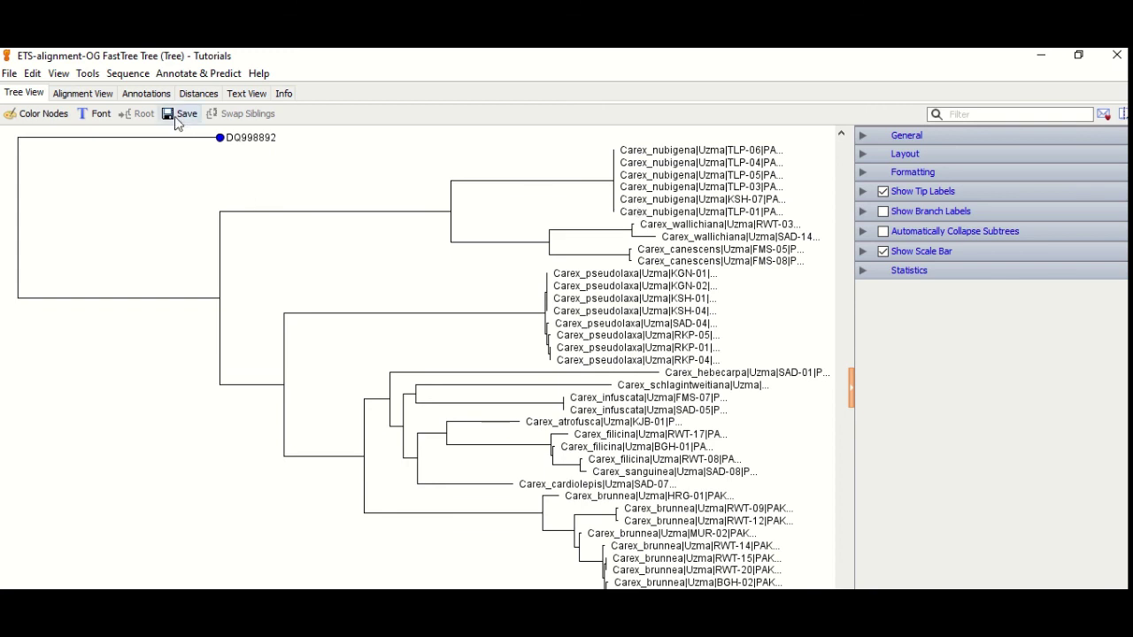
pyautogui.click(178, 115)
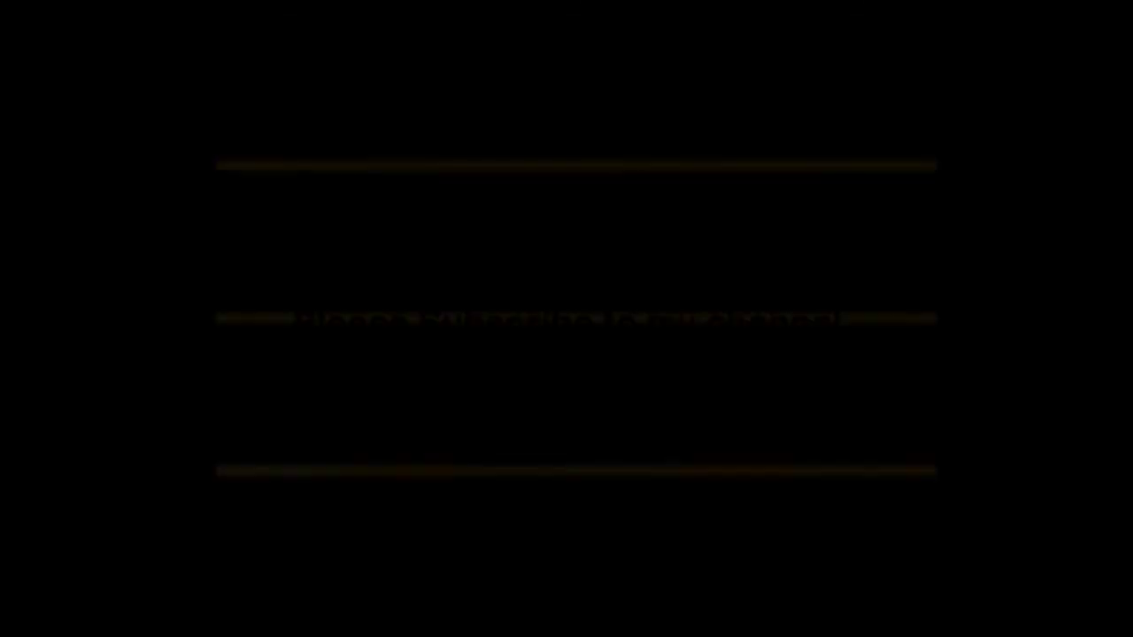